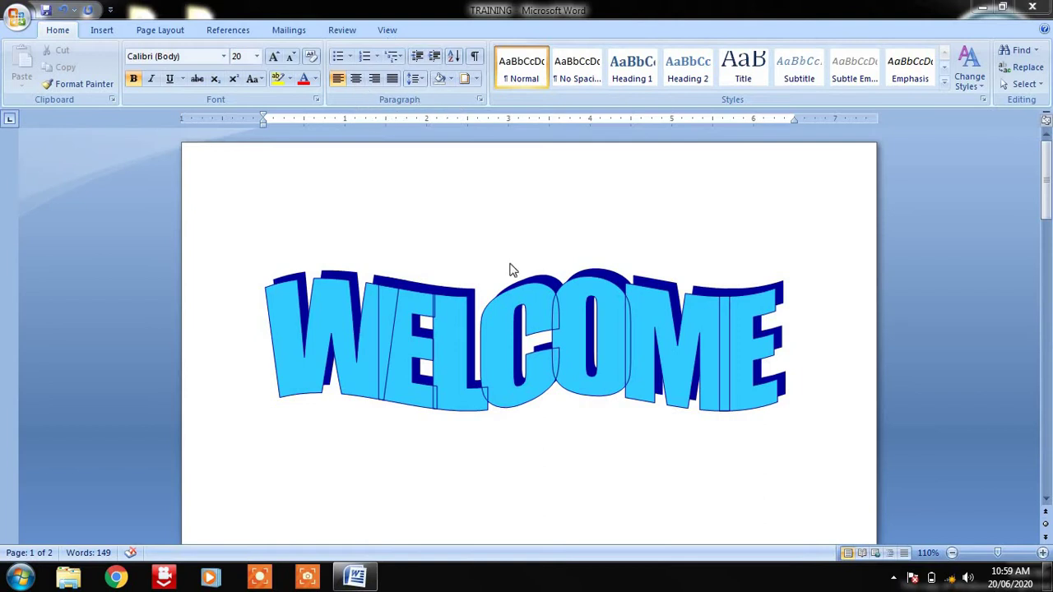
Step: Scroll down to the REPORT page and select the REPORT heading
drag(1048, 175, 1048, 340)
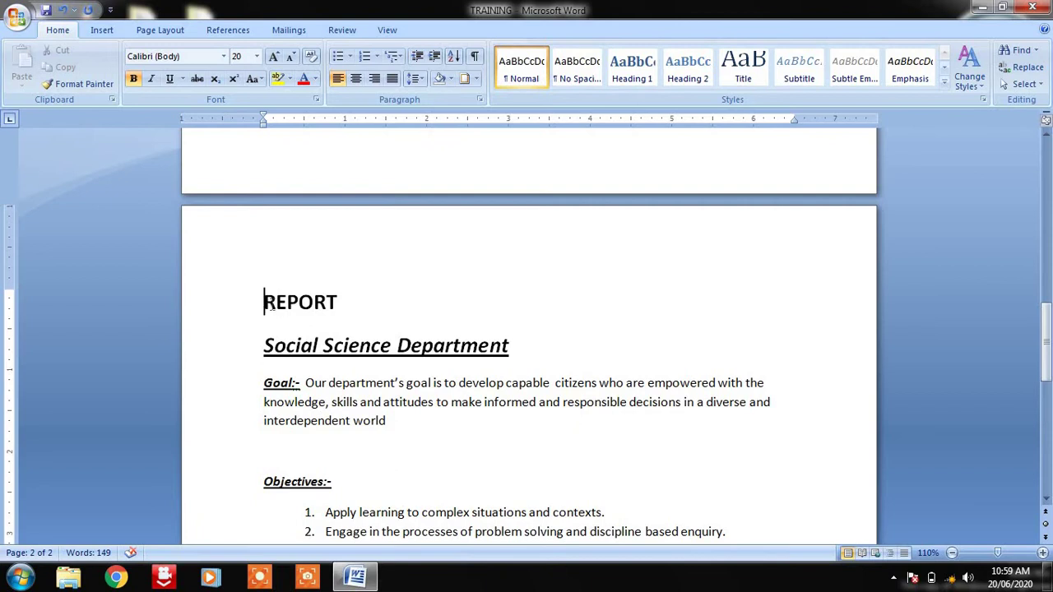
drag(265, 303, 330, 301)
click(264, 306)
Step: Centre the REPORT heading and add a left-aligned empty line below it
drag(269, 305, 341, 309)
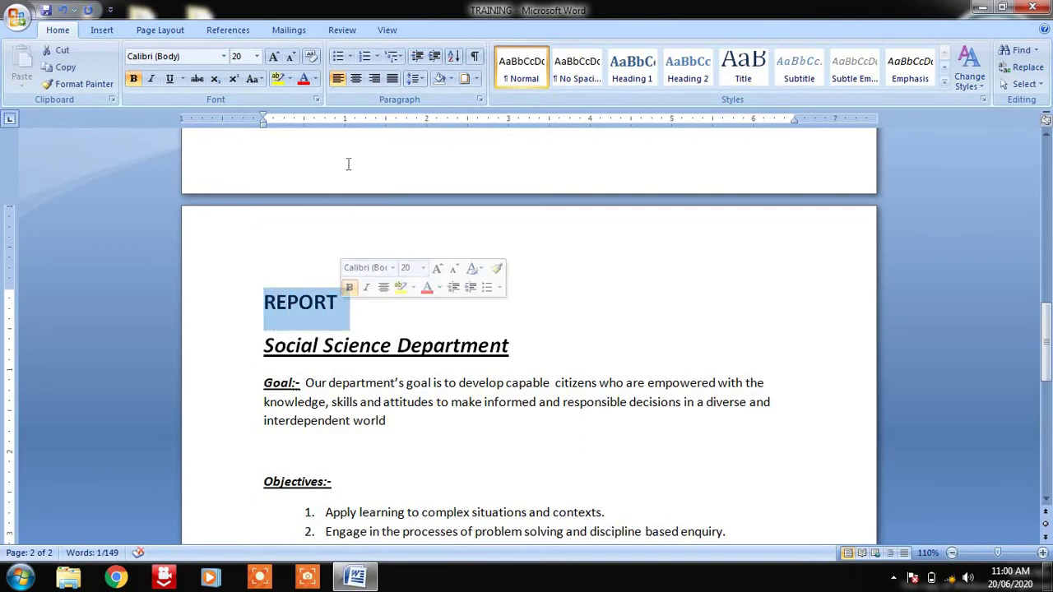
click(357, 78)
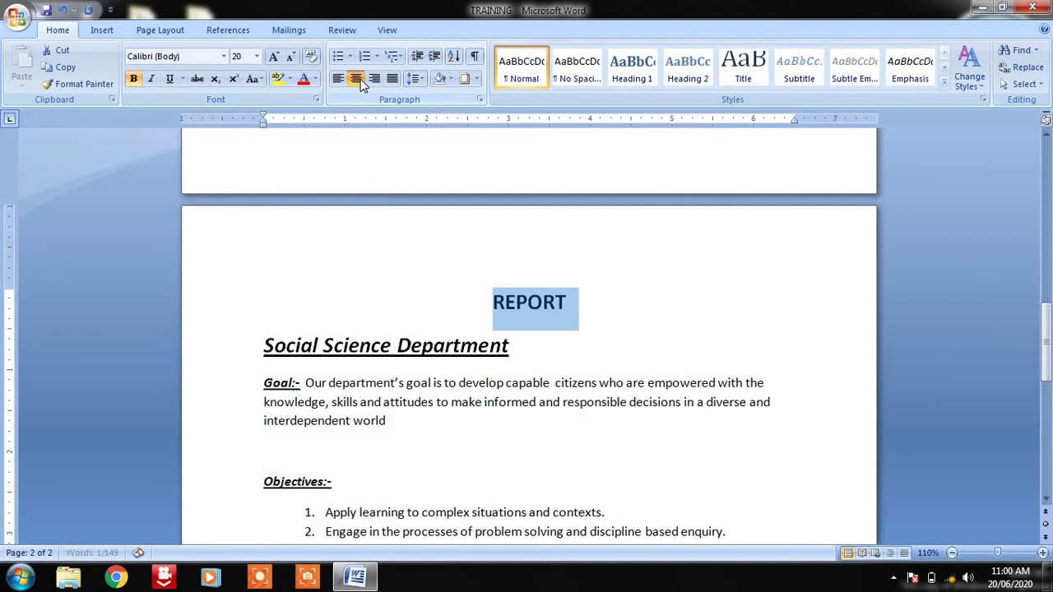
click(585, 297)
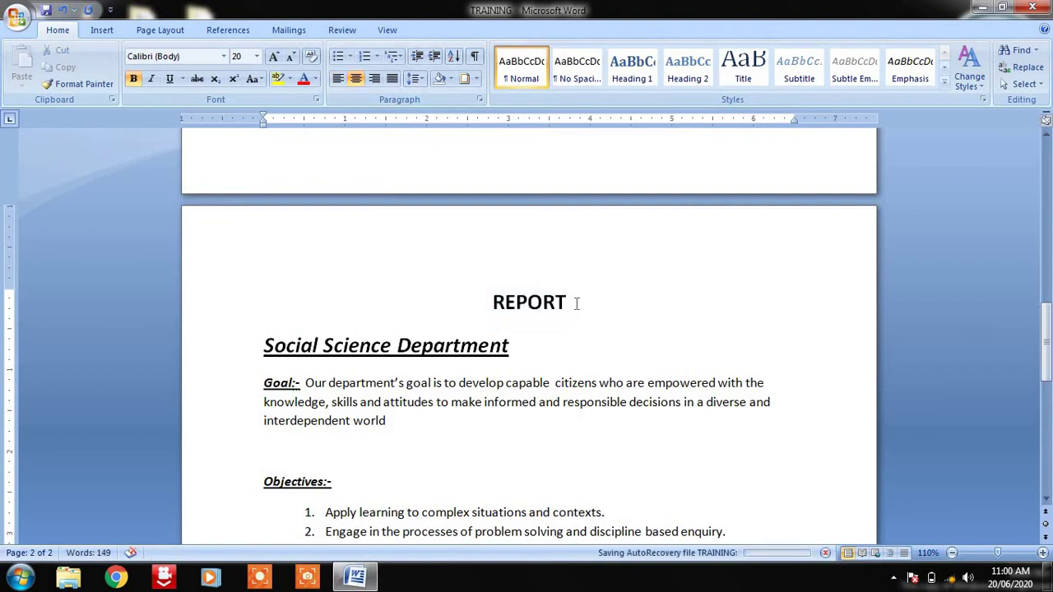
key(Return)
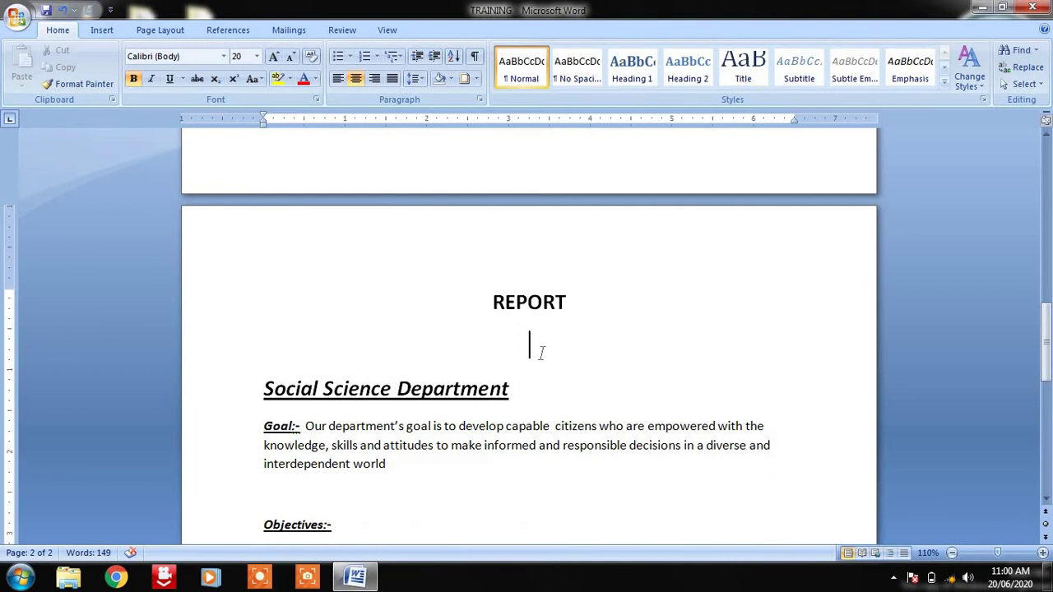
click(339, 79)
Step: Centre the Social Science Department heading directly under REPORT and add an empty line after it
drag(264, 388, 517, 399)
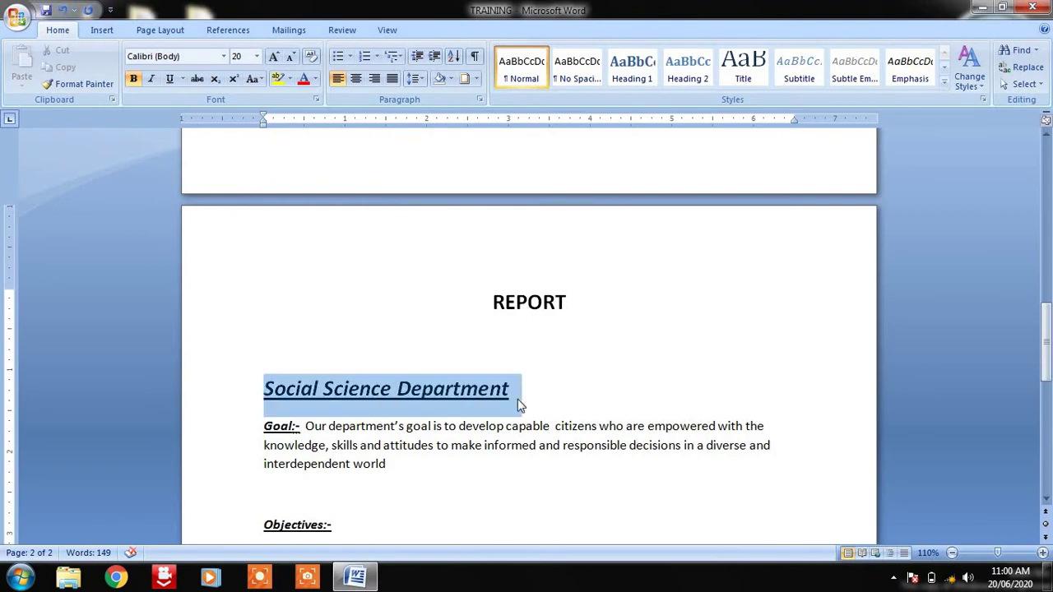
click(356, 79)
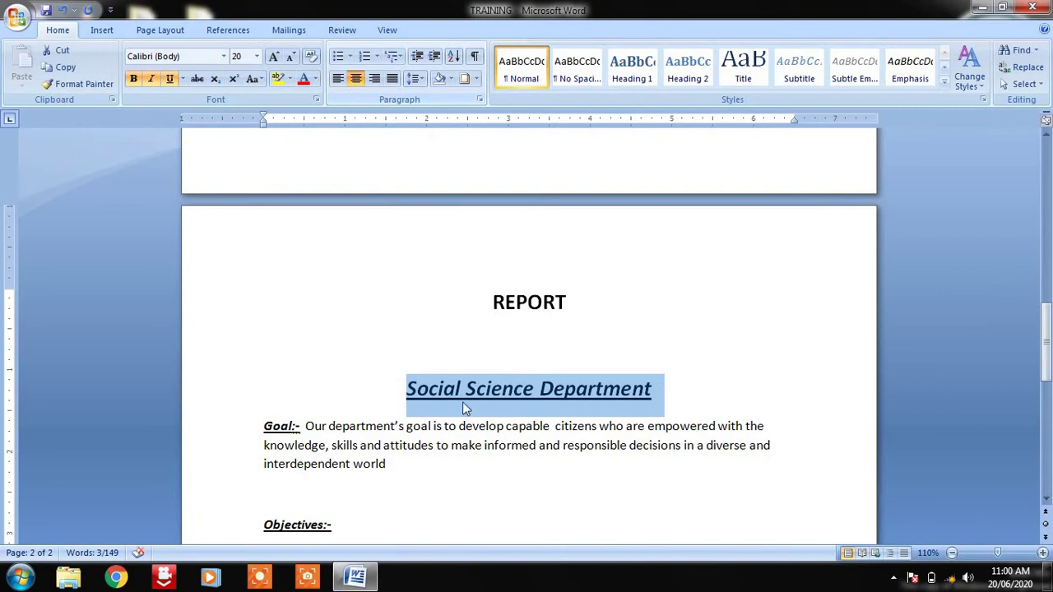
click(402, 397)
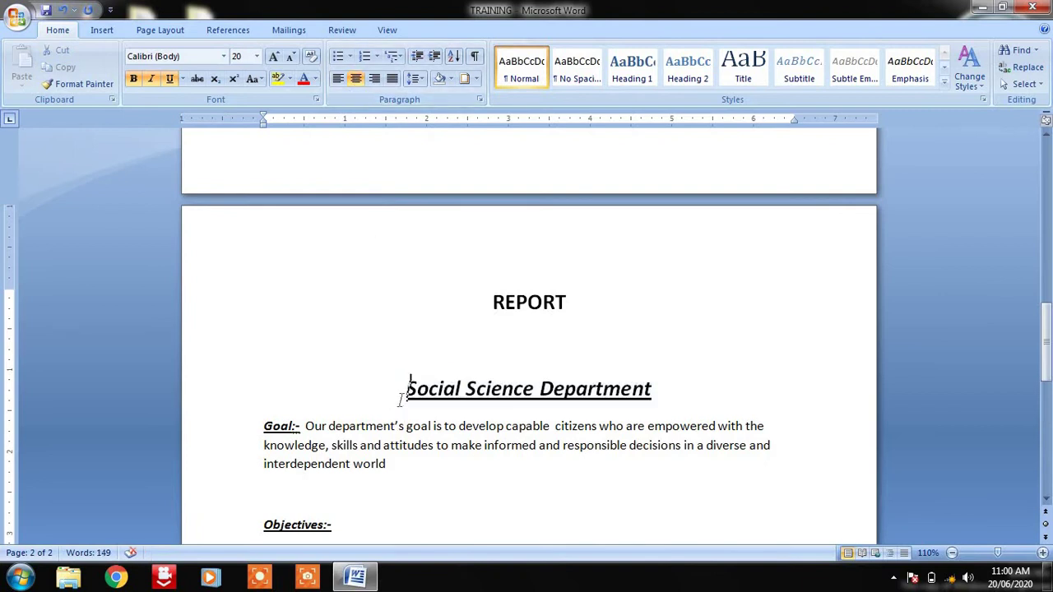
key(BackSpace)
key(BackSpace)
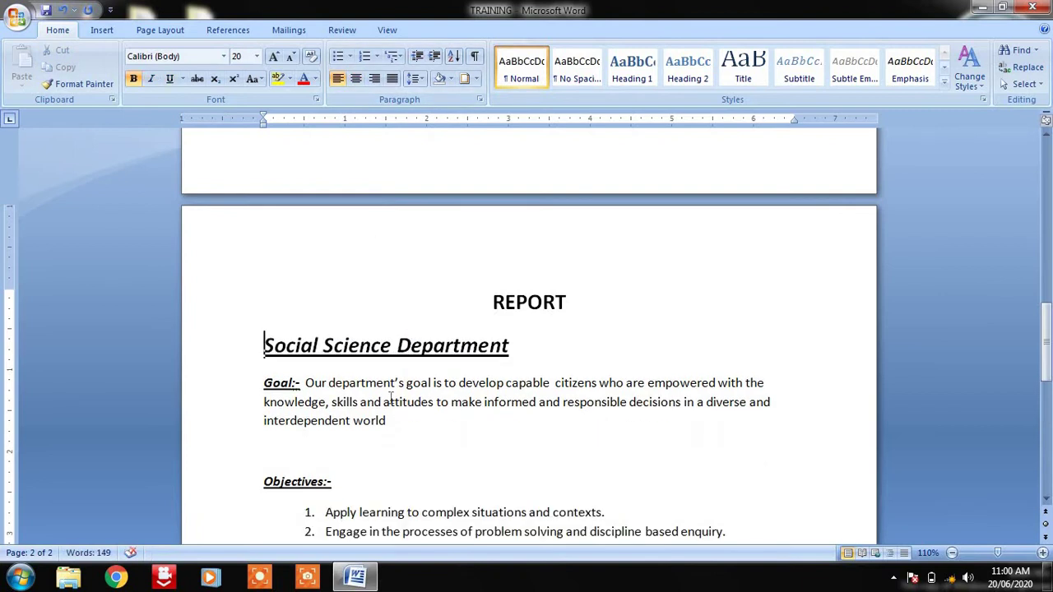
drag(260, 344, 518, 346)
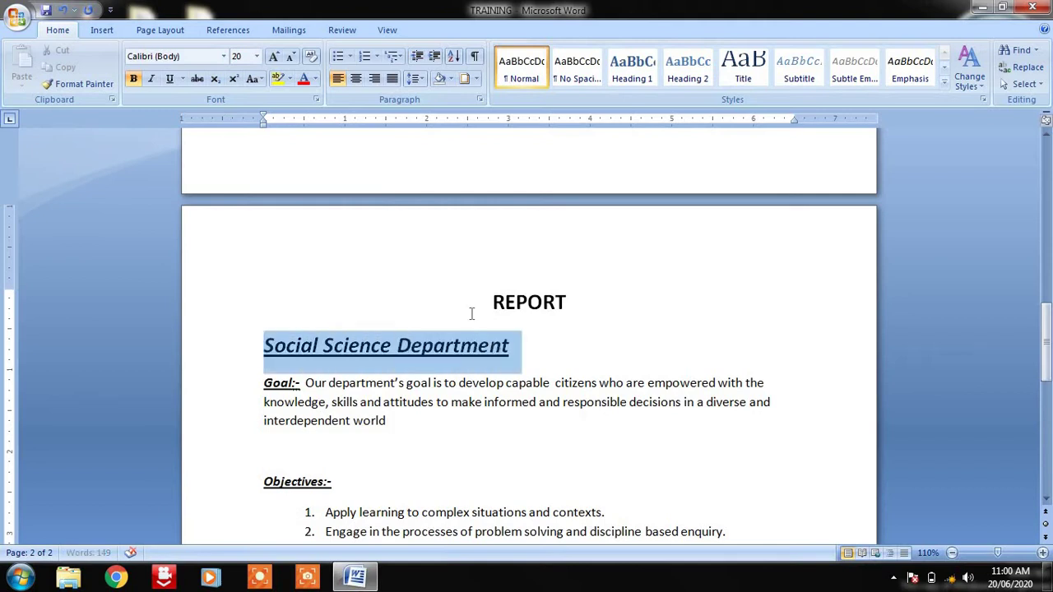
click(357, 80)
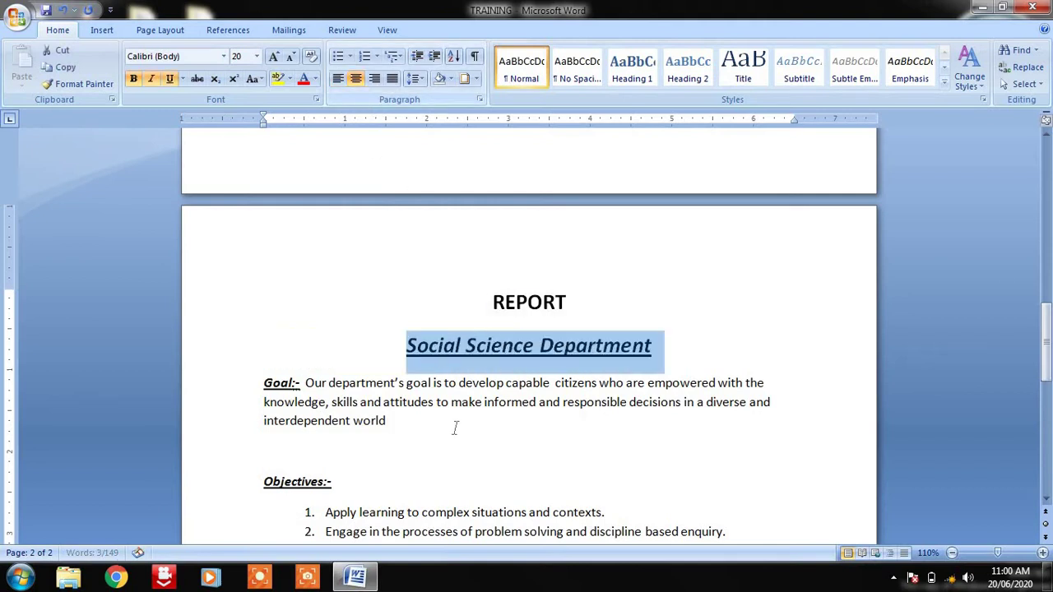
click(507, 467)
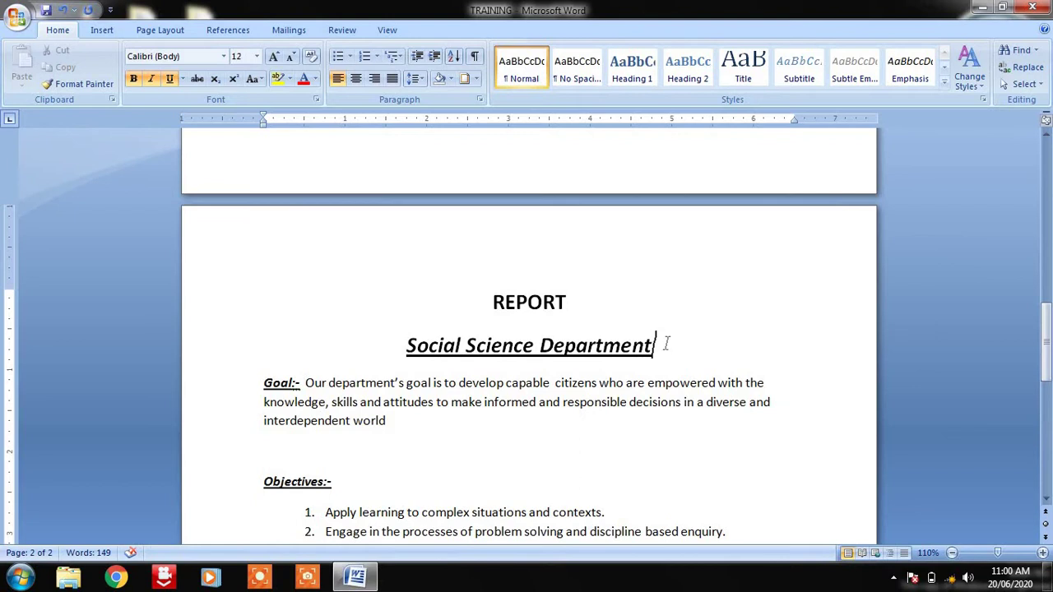
key(Return)
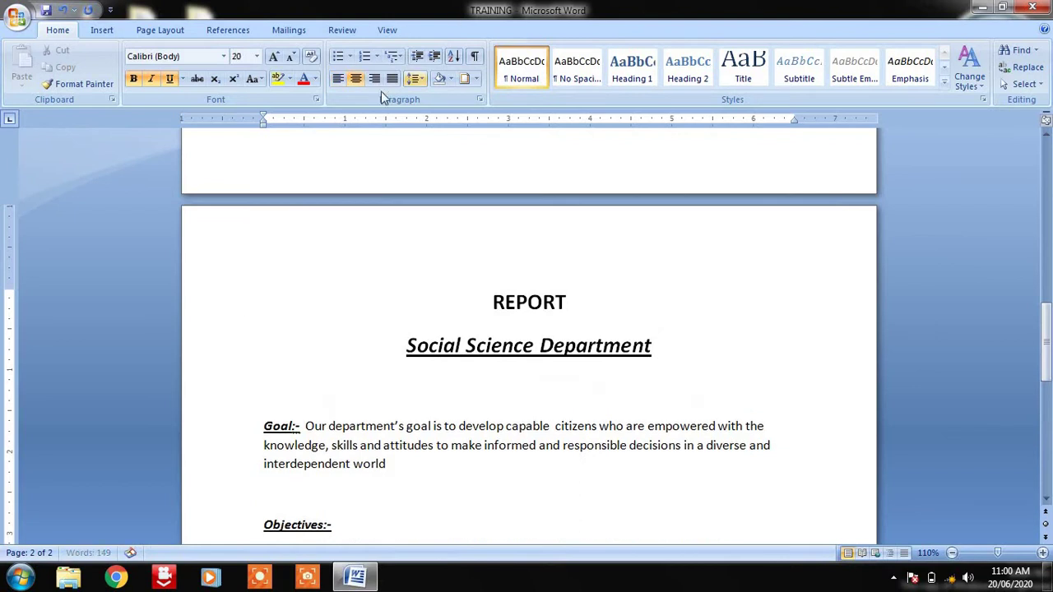
click(374, 79)
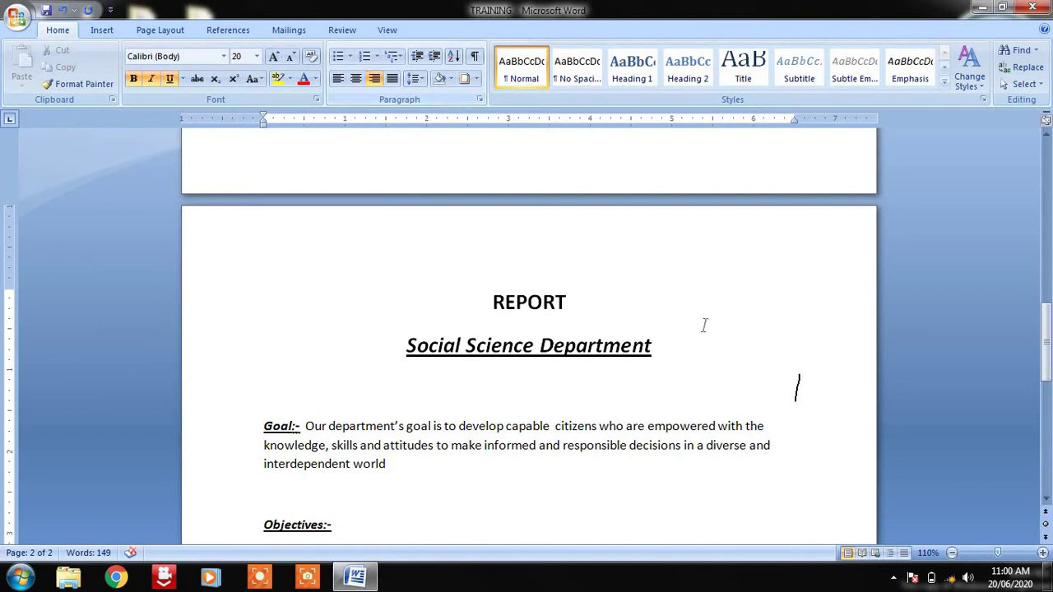
Step: Type a test line below the department heading, then delete it
text(hghkj ghju)
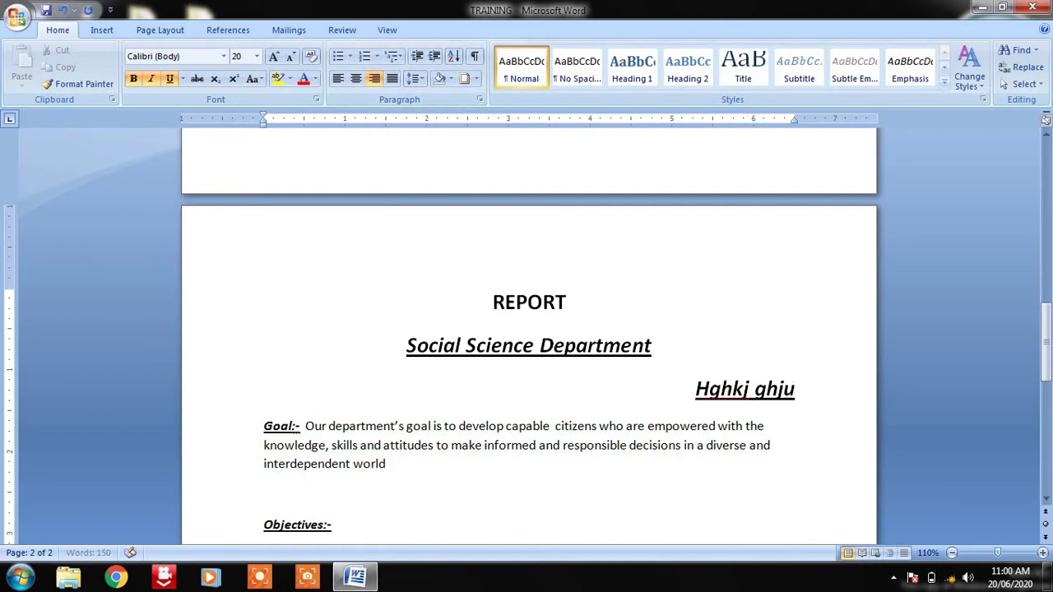
text(k yjuk tjyukj)
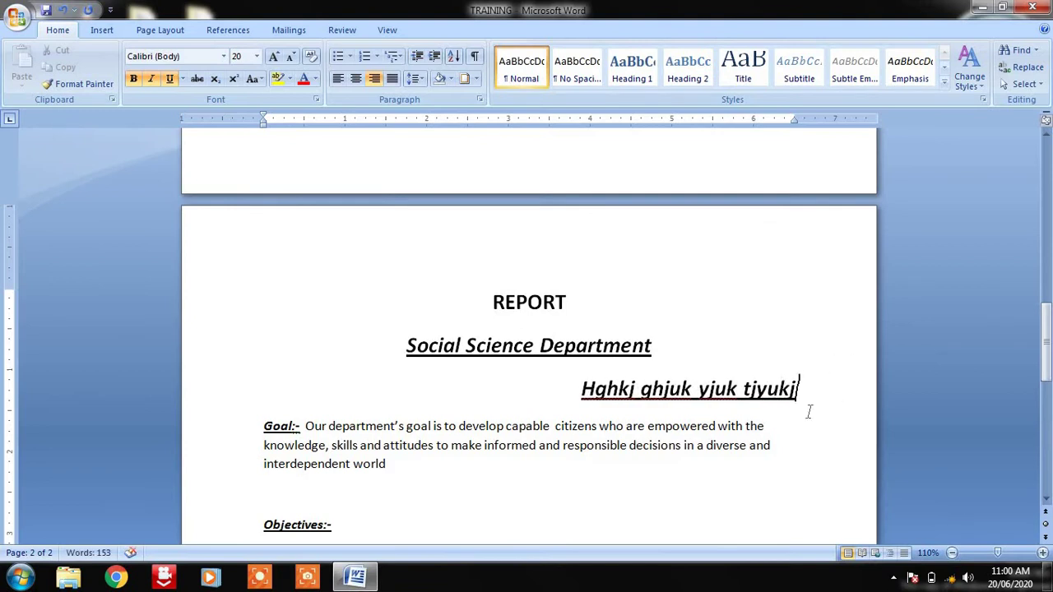
drag(581, 389, 800, 388)
key(Delete)
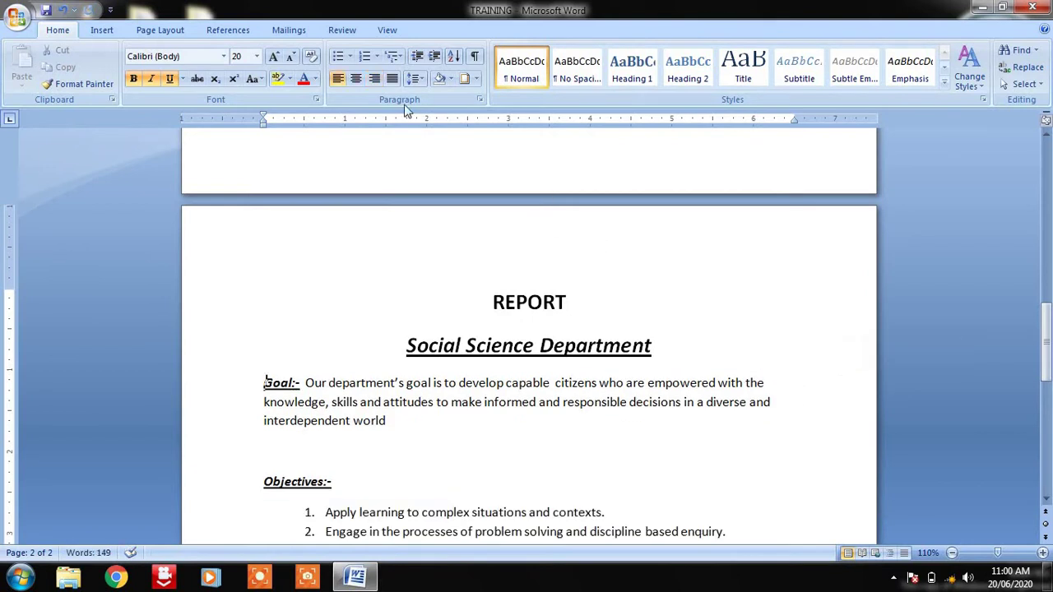
Step: Try justified, centred and right alignment on the Goal paragraph, finishing left-aligned
click(392, 80)
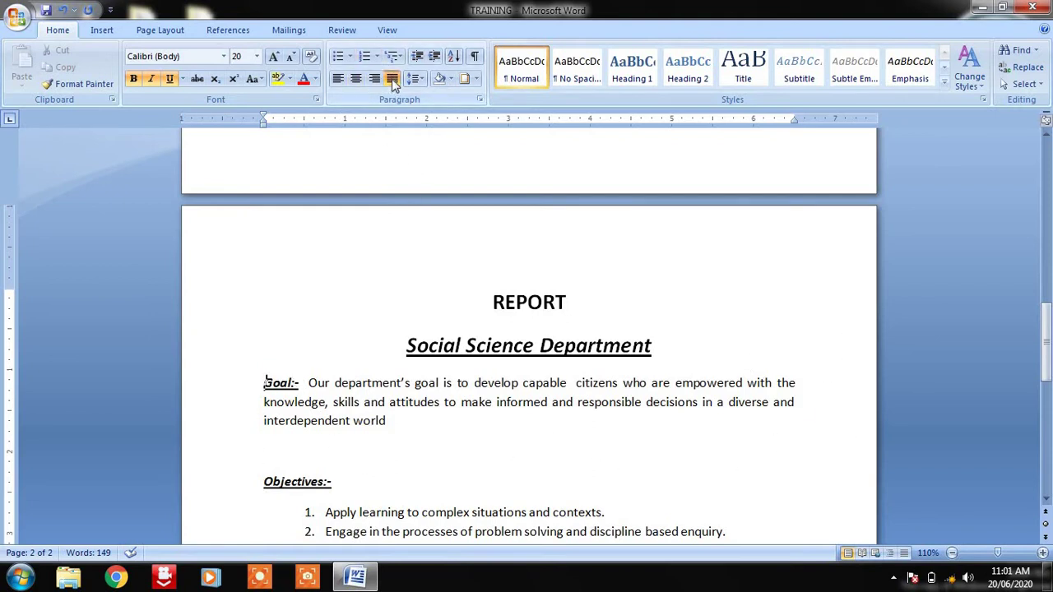
click(341, 81)
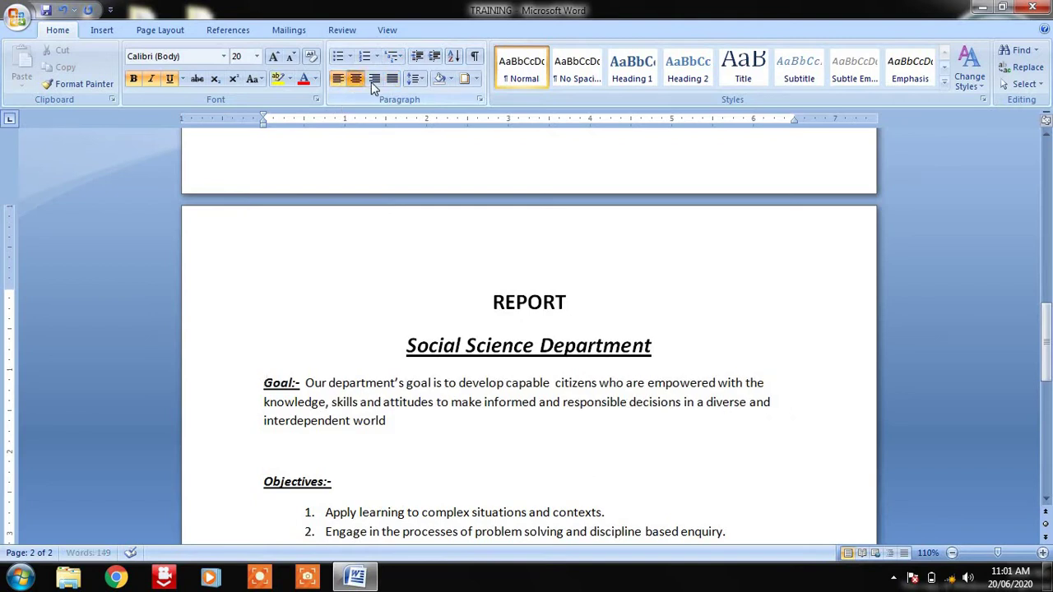
click(374, 81)
click(389, 81)
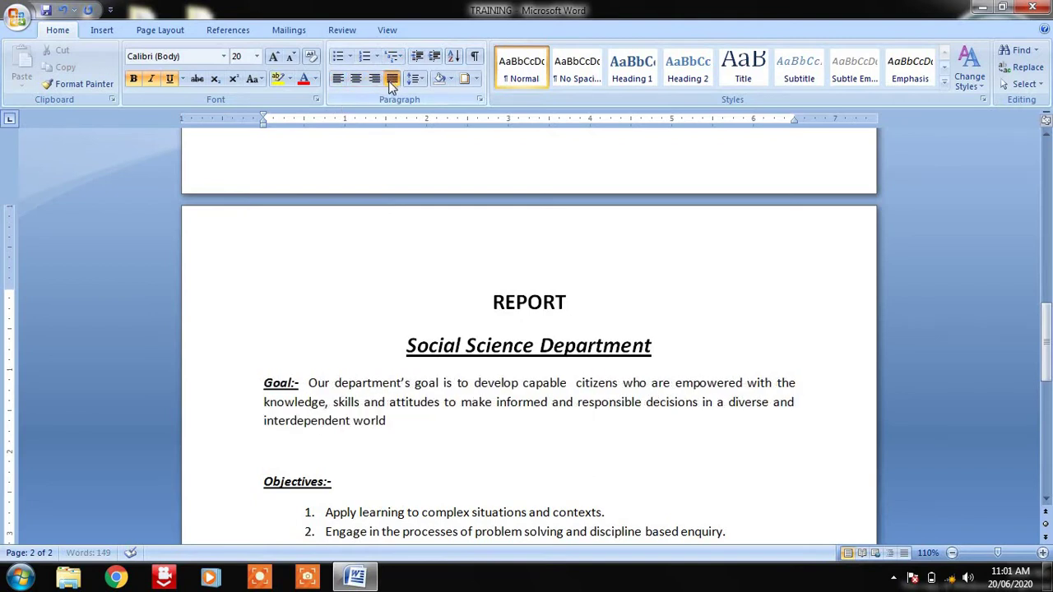
click(340, 83)
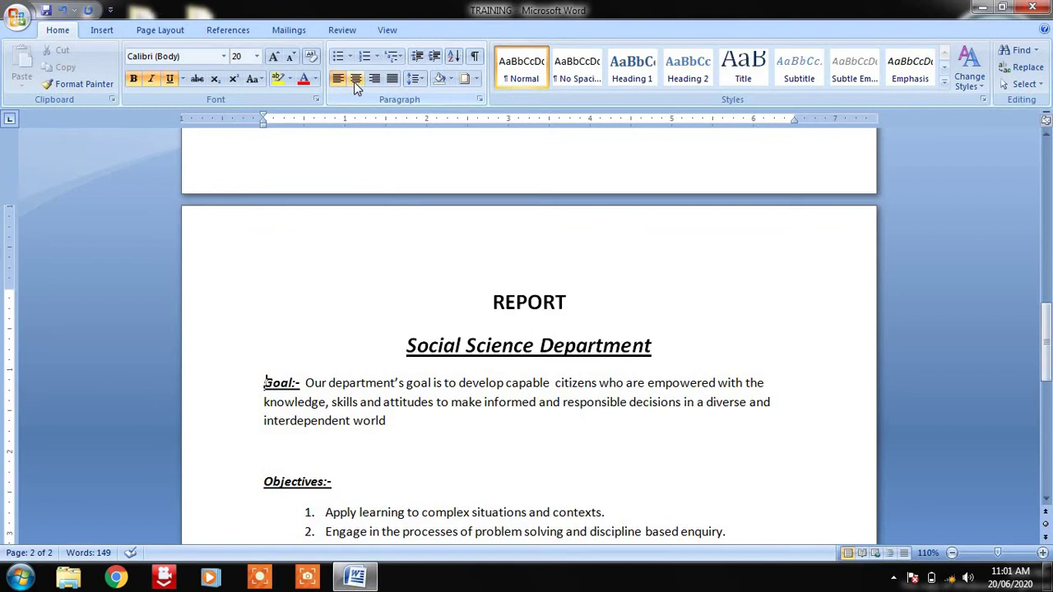
click(354, 81)
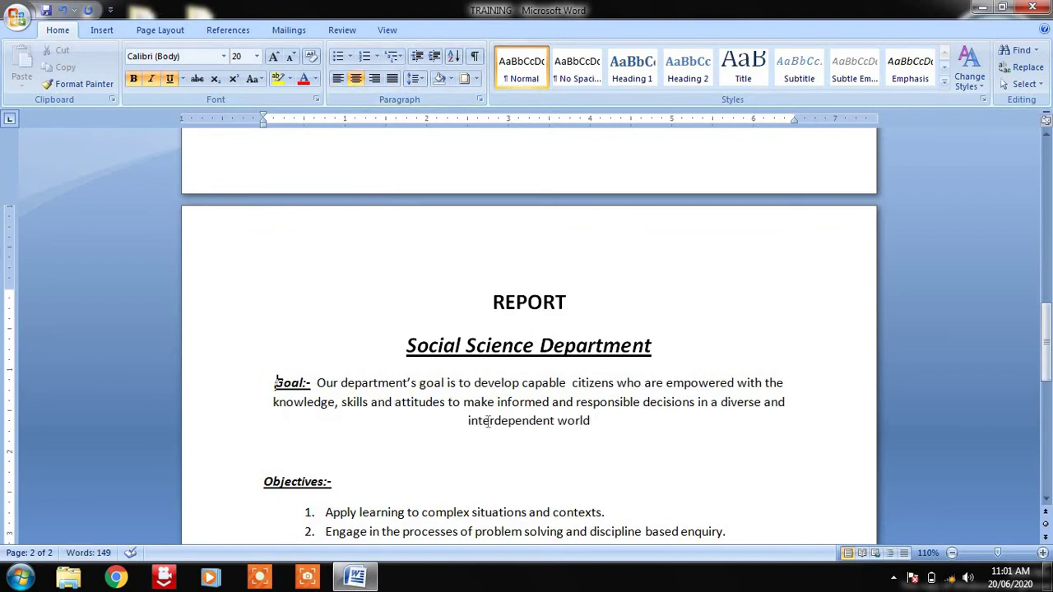
click(377, 80)
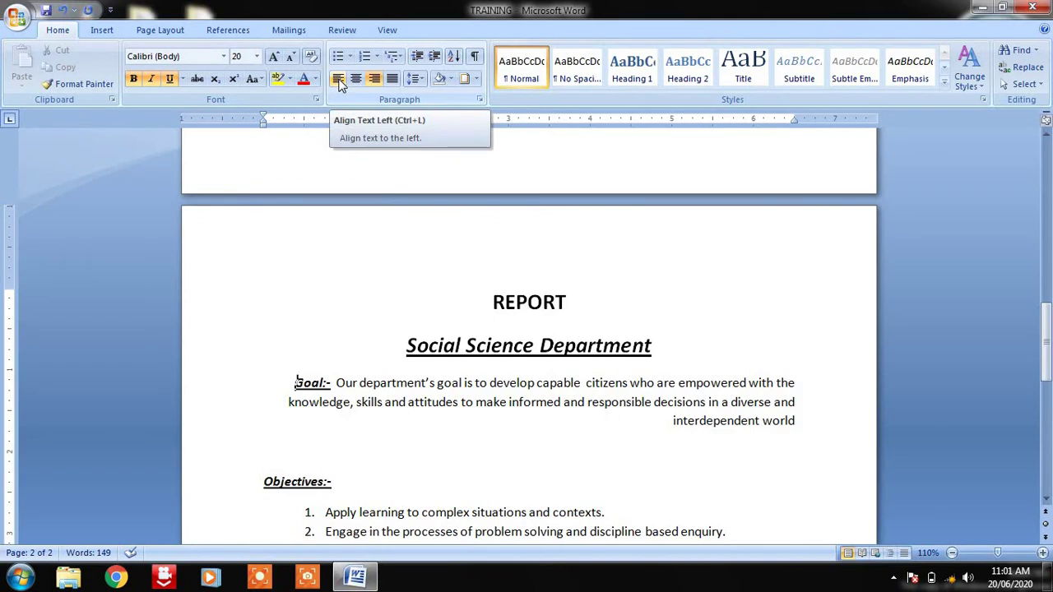
click(340, 84)
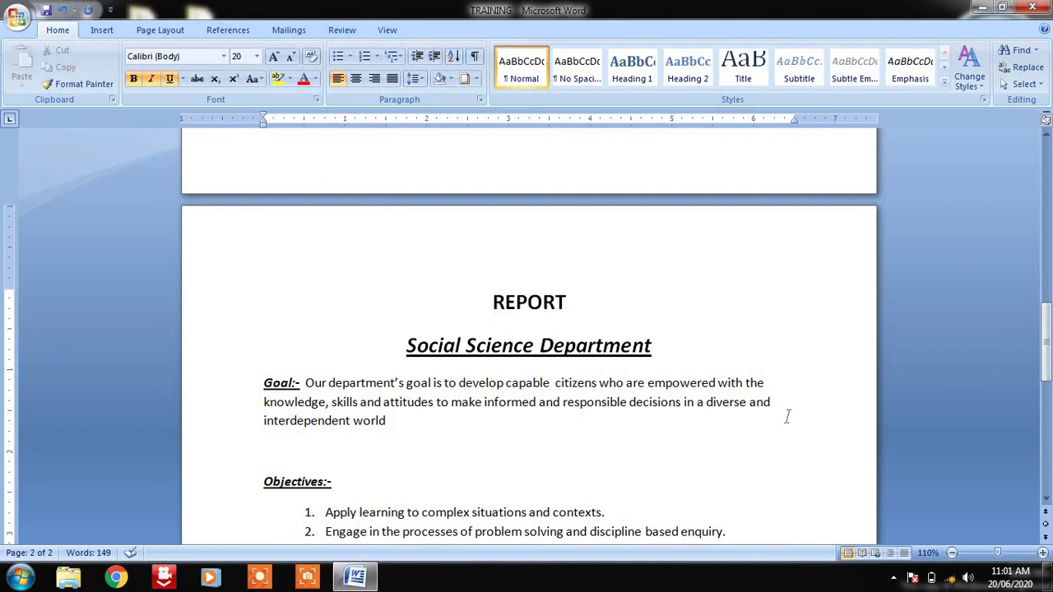
Step: Set the Goal paragraph's line spacing to 3.0, then back to 1.15
drag(1049, 337, 1050, 347)
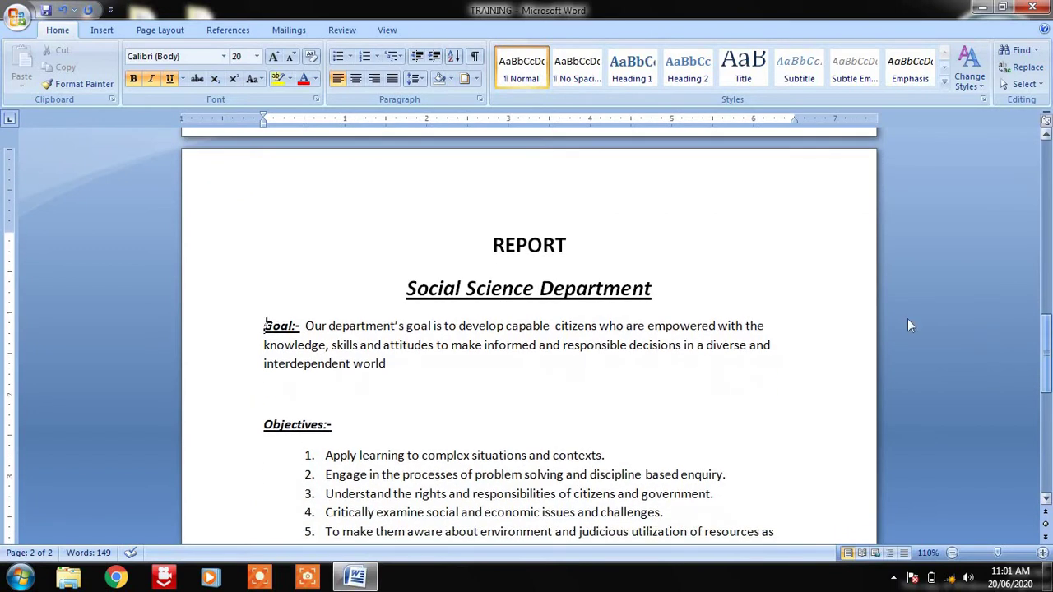
click(422, 79)
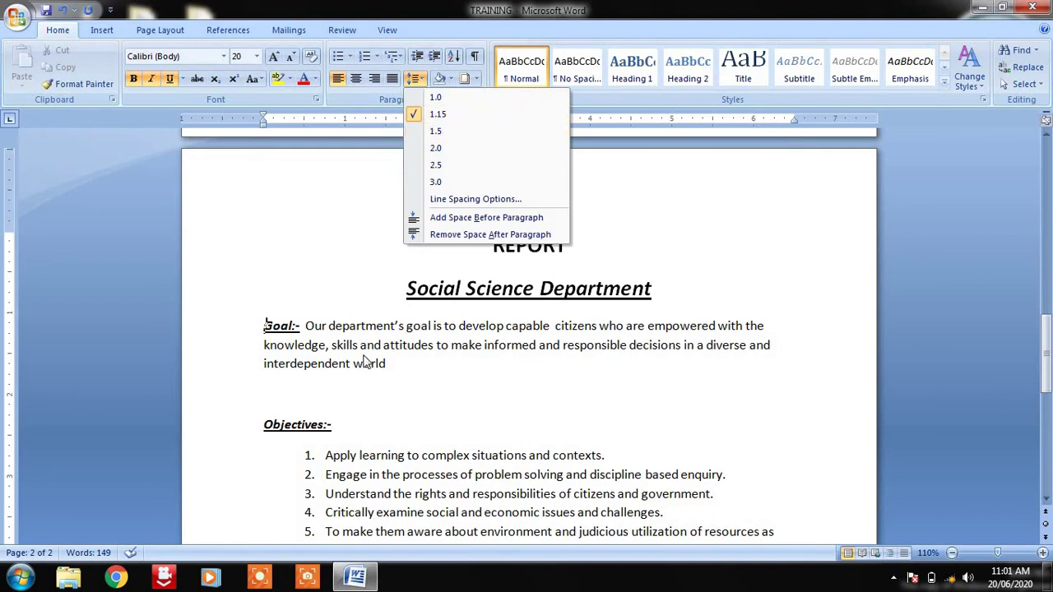
click(769, 326)
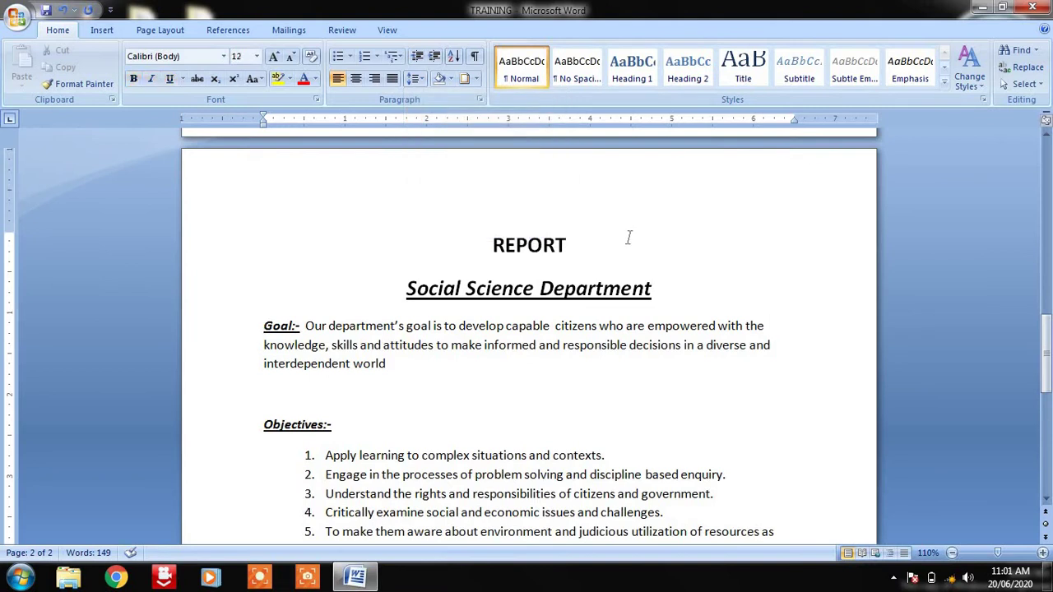
click(420, 80)
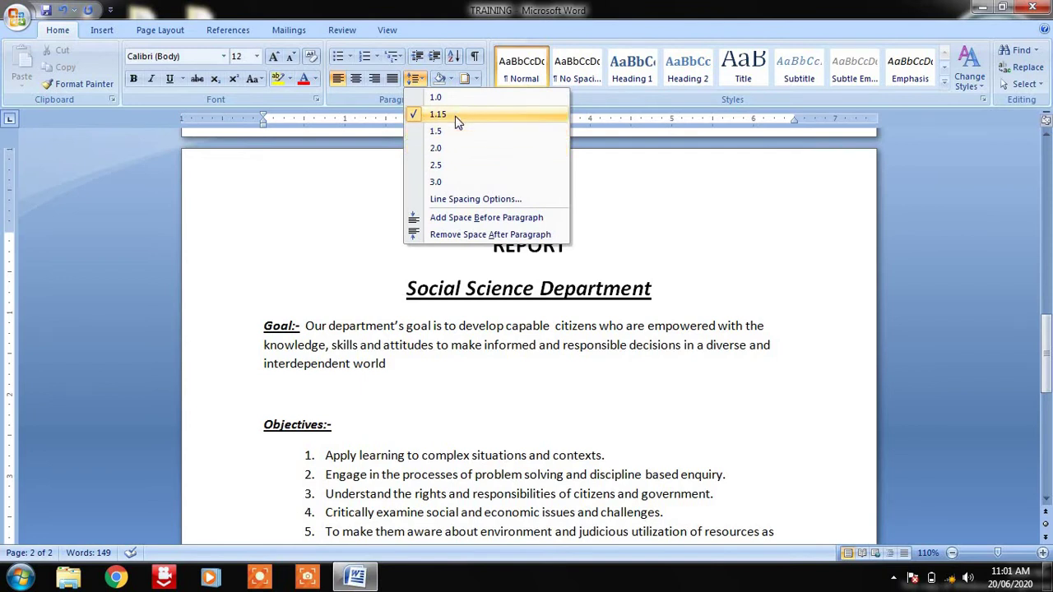
click(437, 182)
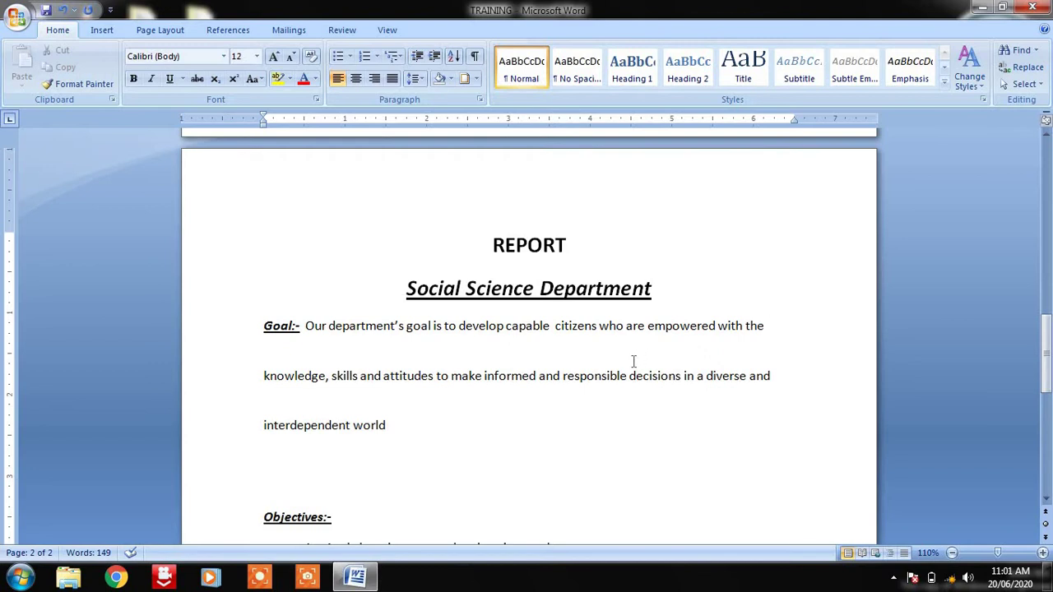
click(415, 78)
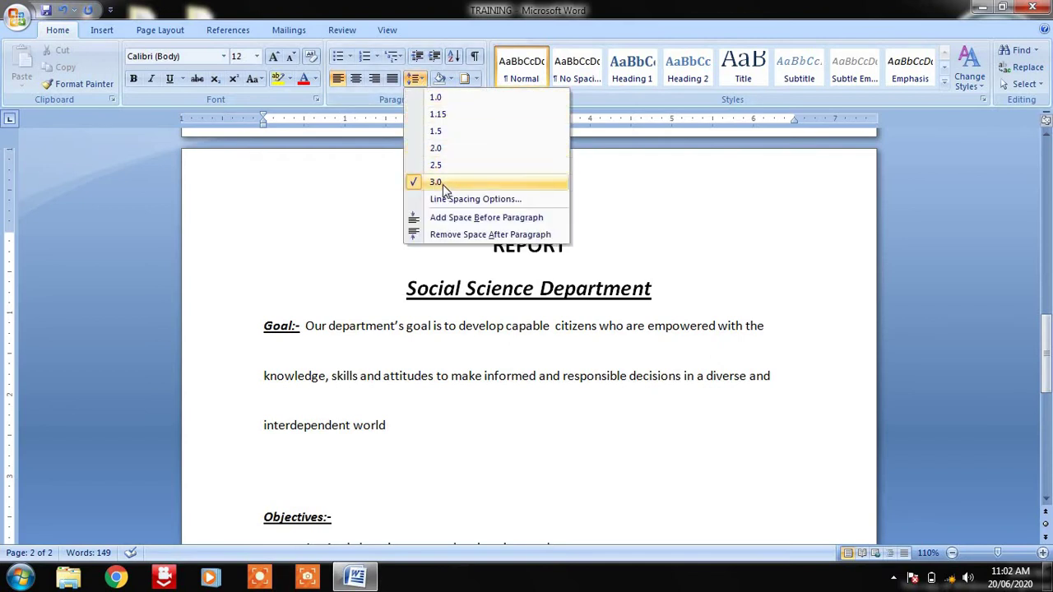
click(453, 116)
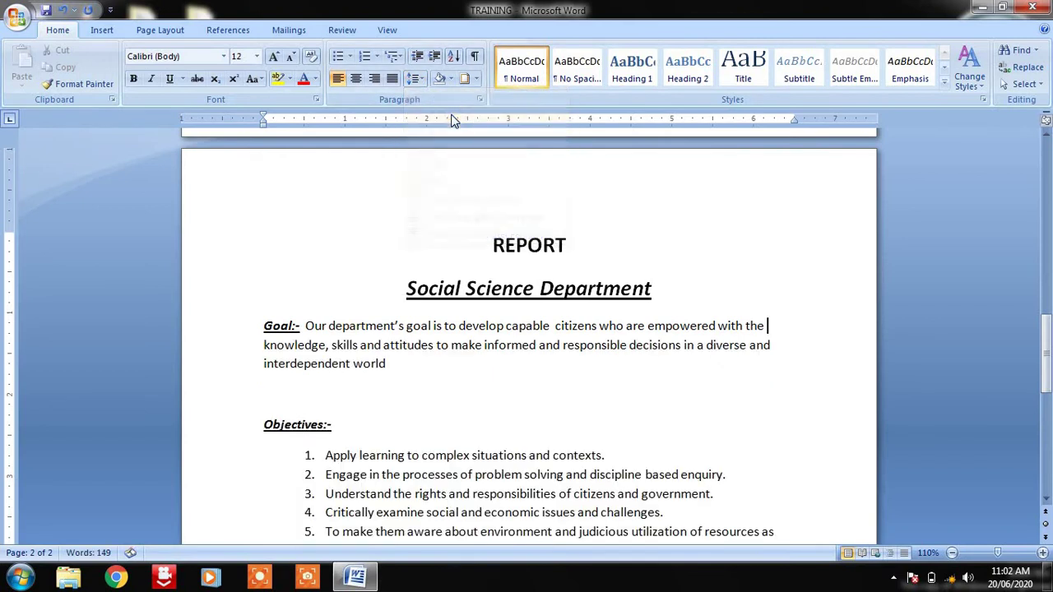
Step: Add space before the Goal paragraph
click(415, 78)
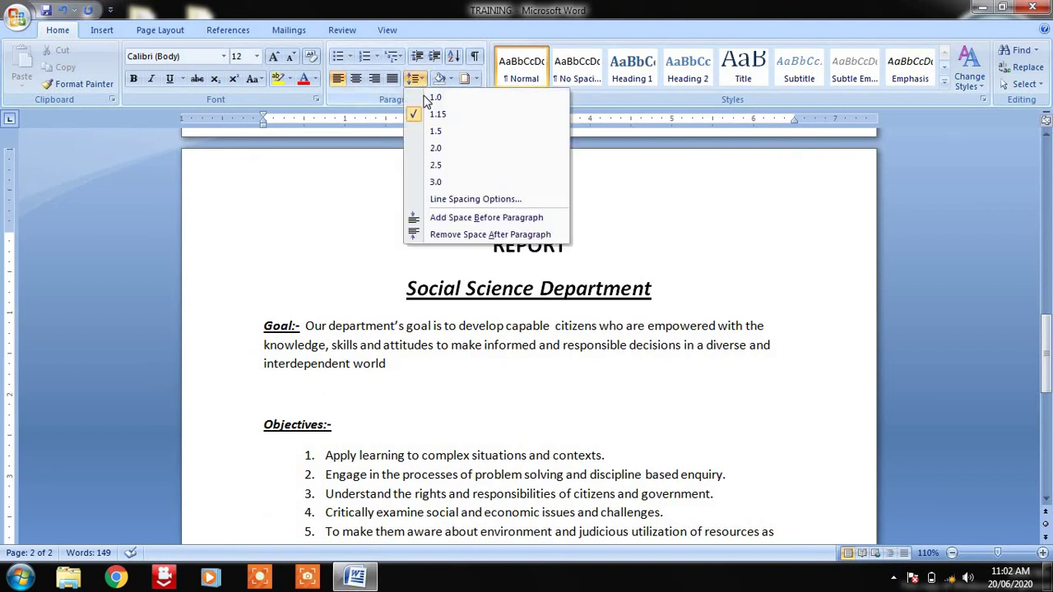
click(496, 218)
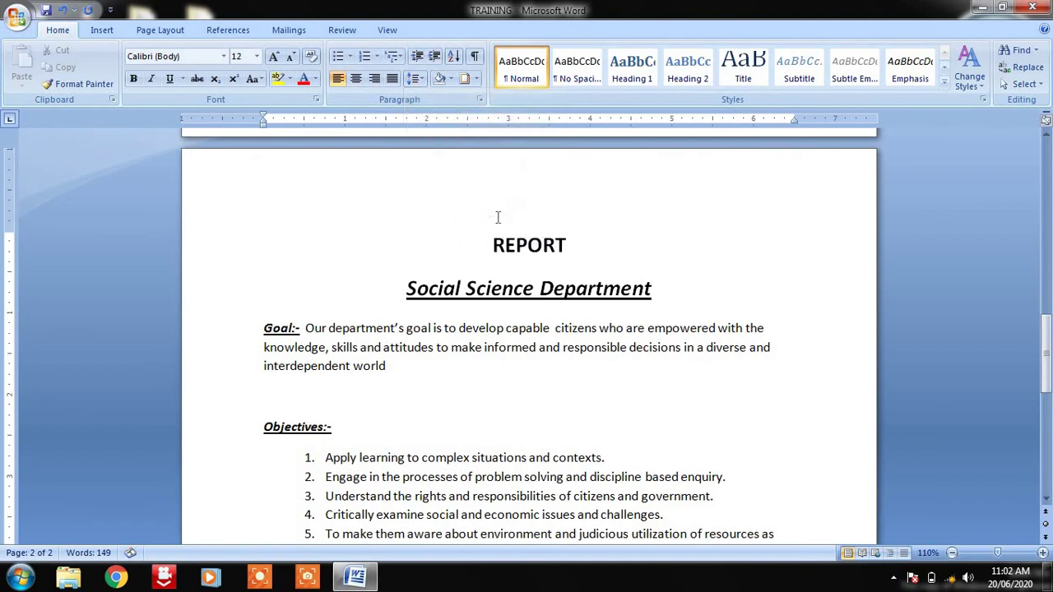
click(419, 79)
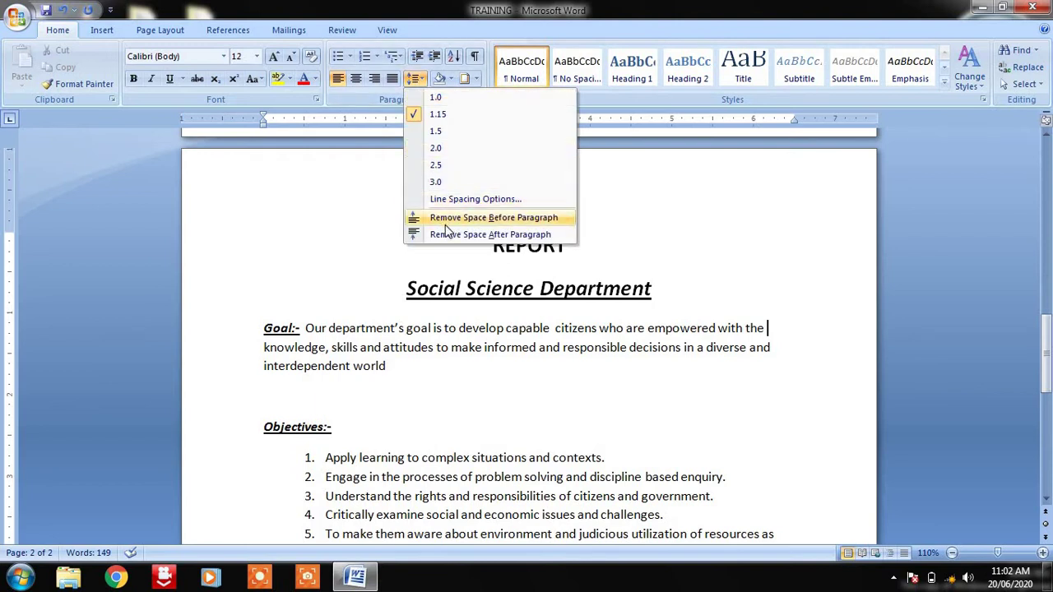
click(426, 112)
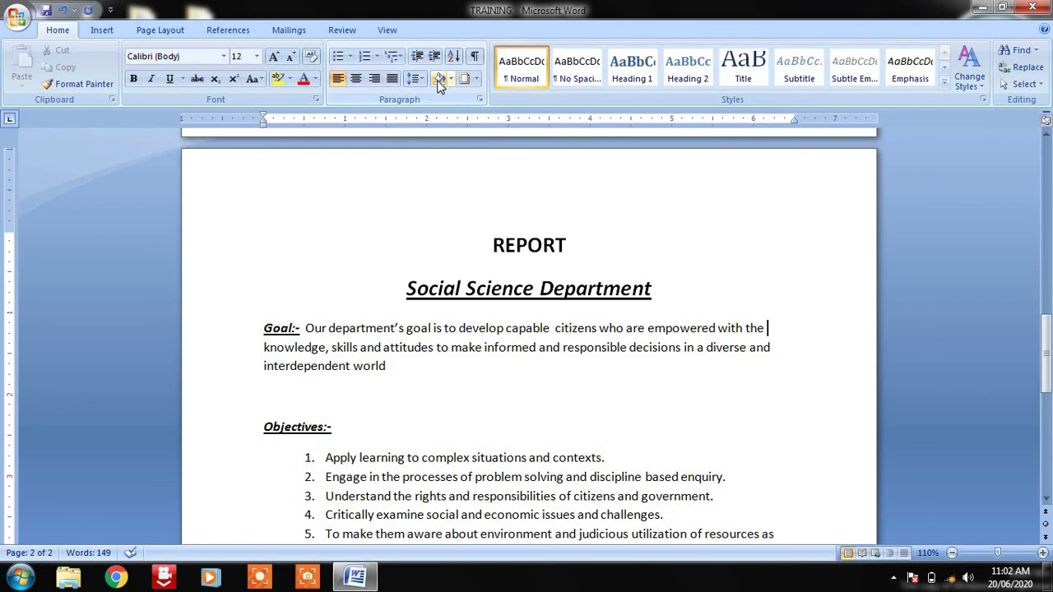
Step: Shade the REPORT heading orange
click(450, 79)
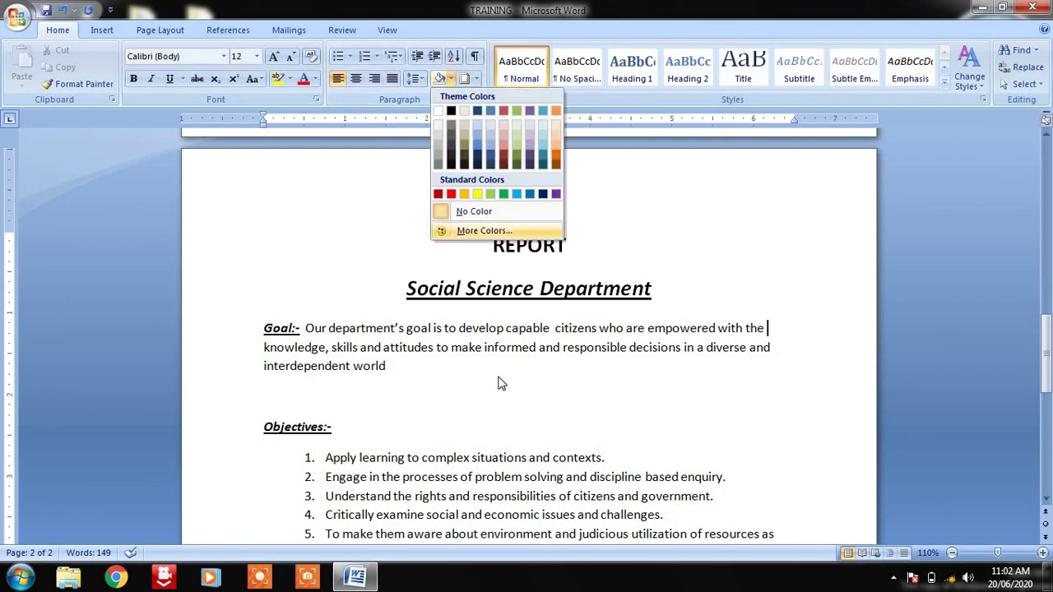
click(500, 247)
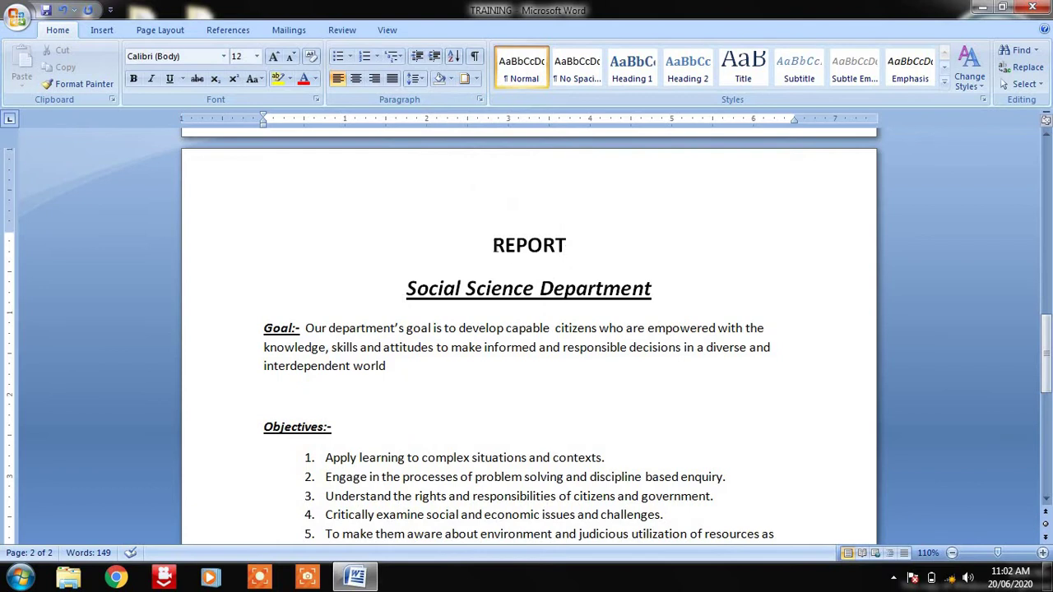
drag(491, 245, 585, 244)
click(450, 79)
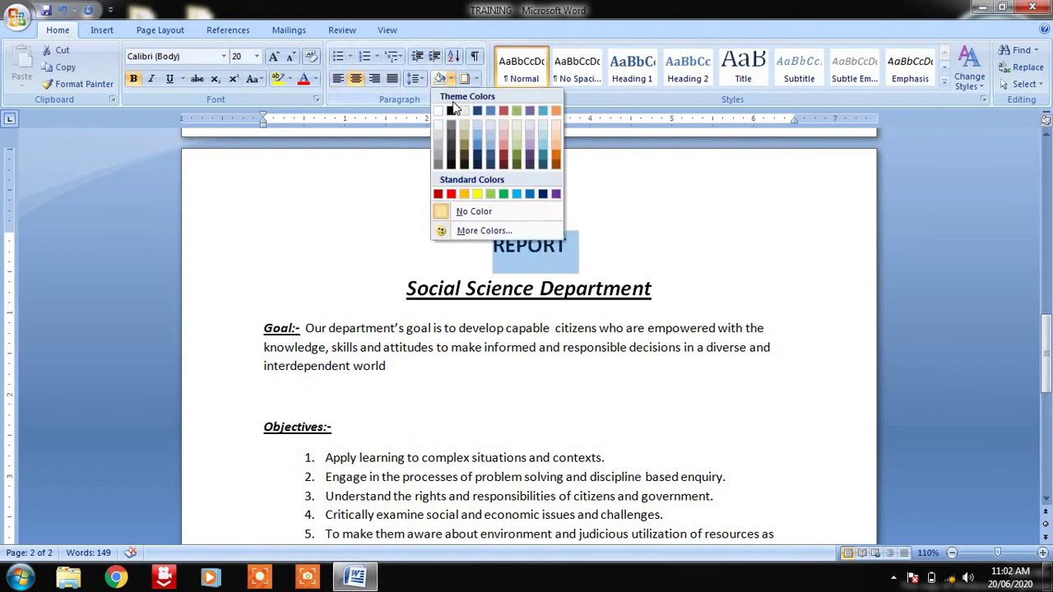
click(463, 193)
Step: Shade the Social Science Department heading green
drag(403, 290, 652, 289)
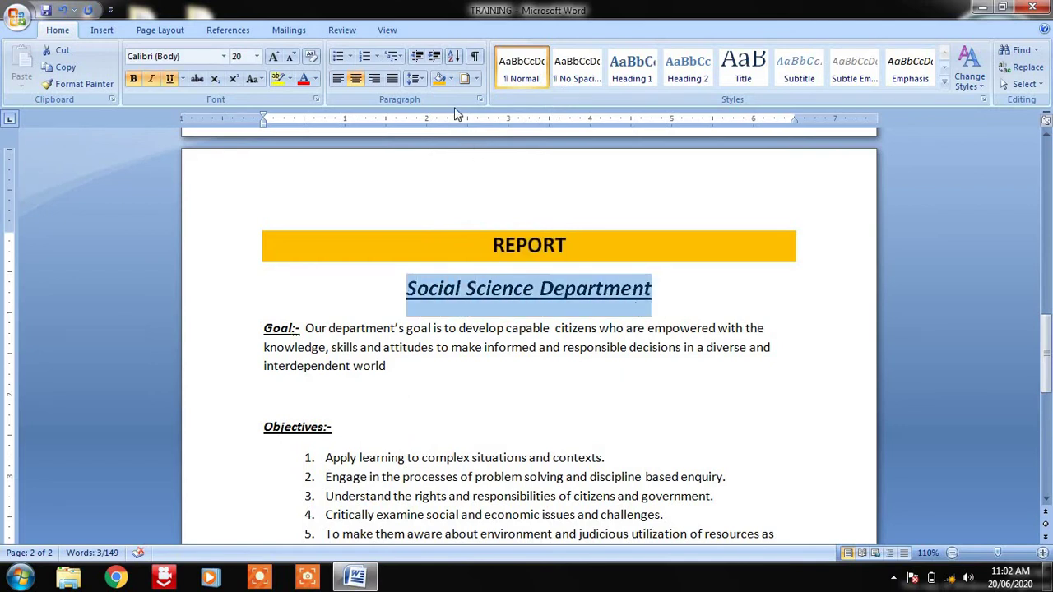
click(450, 79)
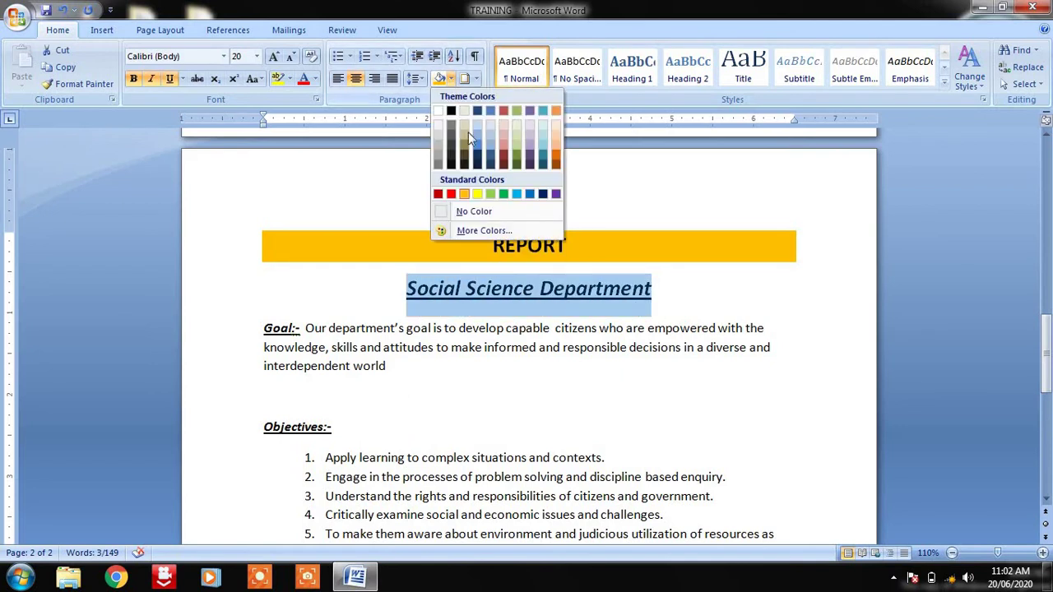
click(504, 194)
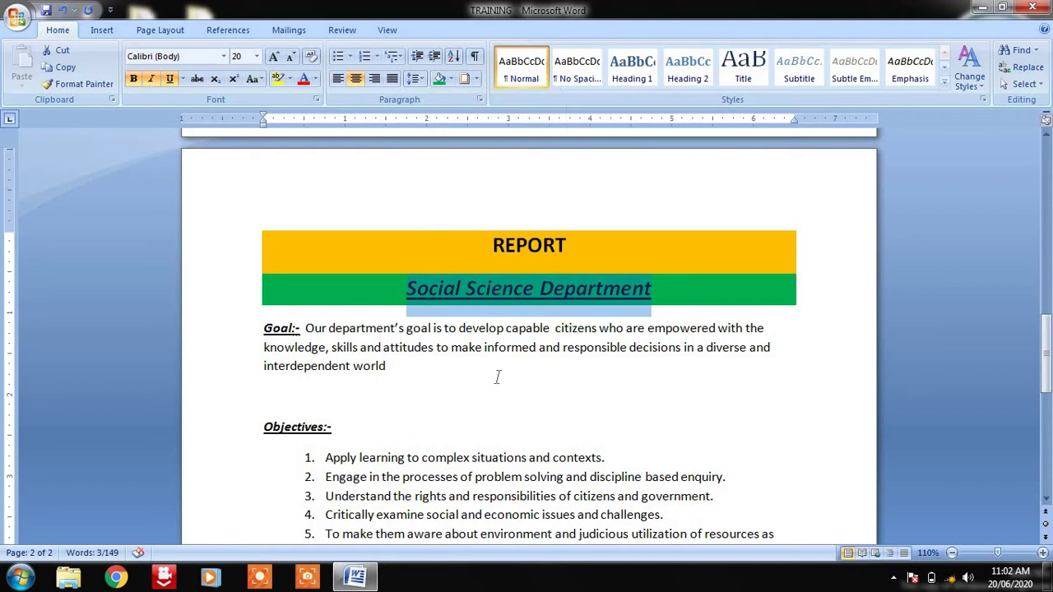
click(497, 377)
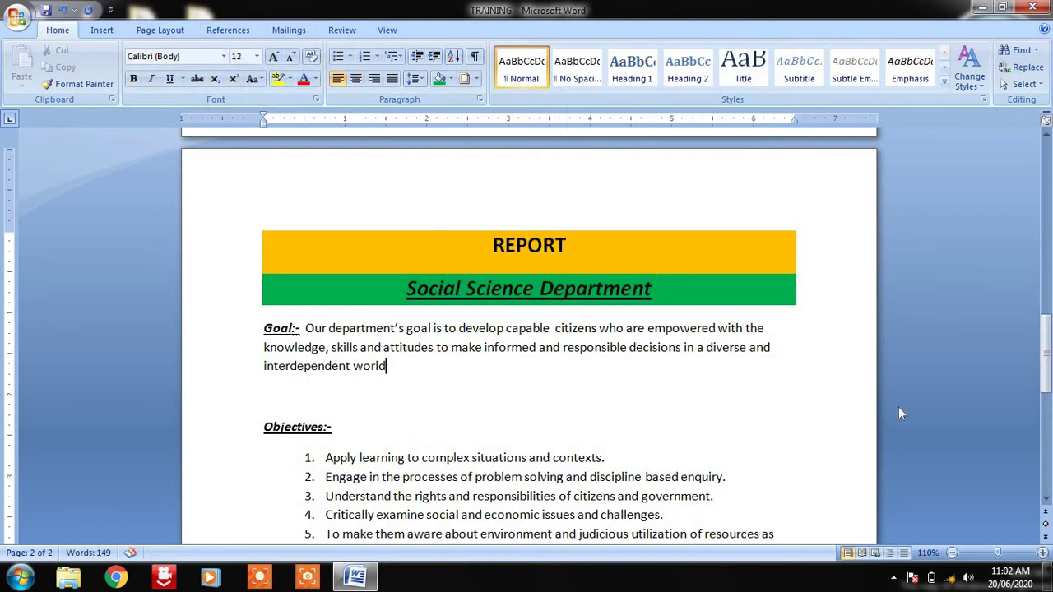
Step: Apply a Bottom Border beneath the Goal paragraph from the Borders dropdown
drag(1047, 355, 1048, 370)
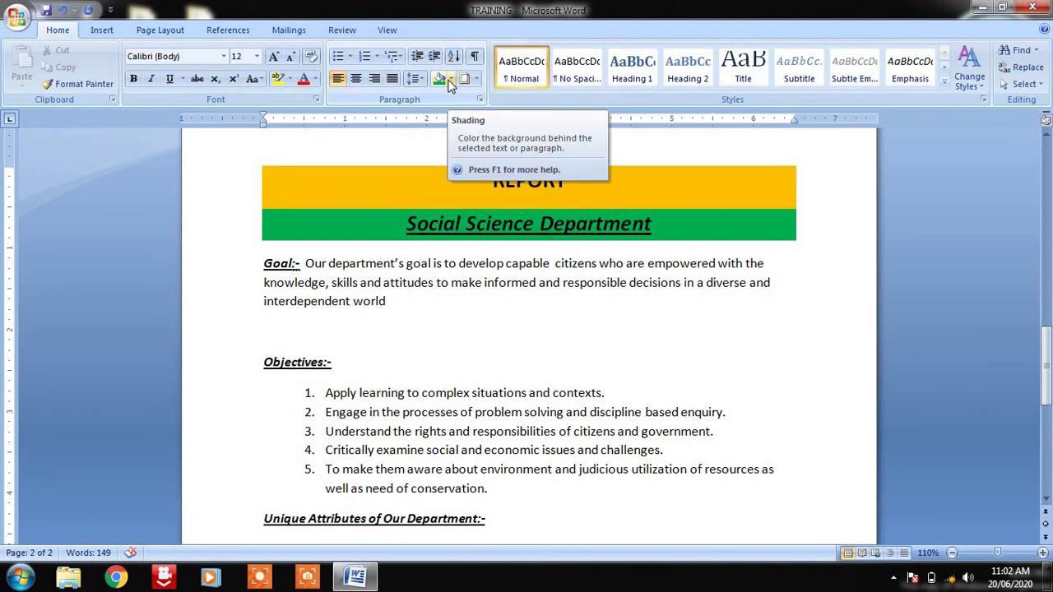
click(478, 78)
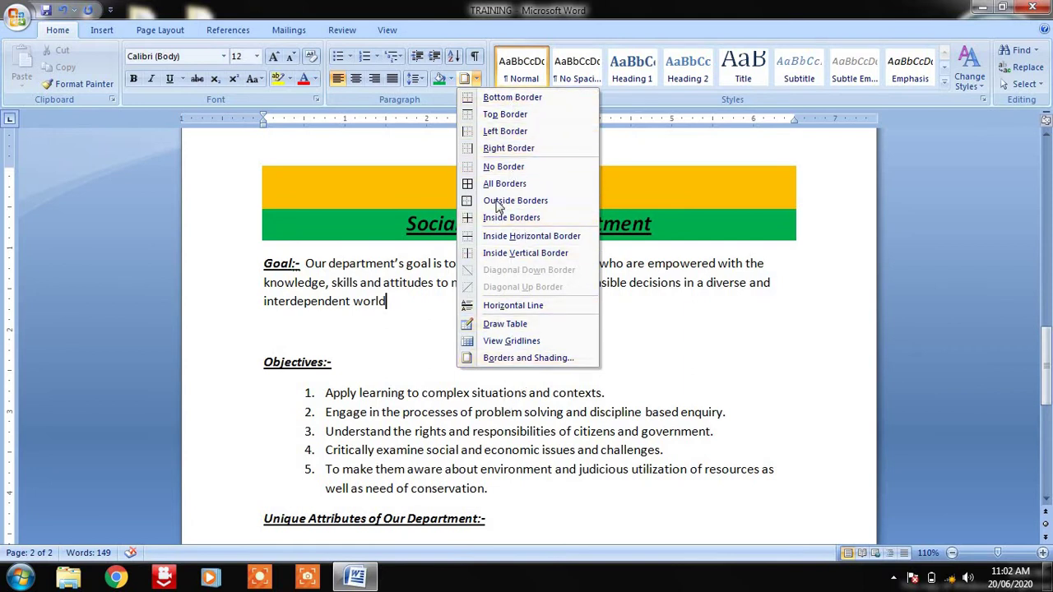
key(Escape)
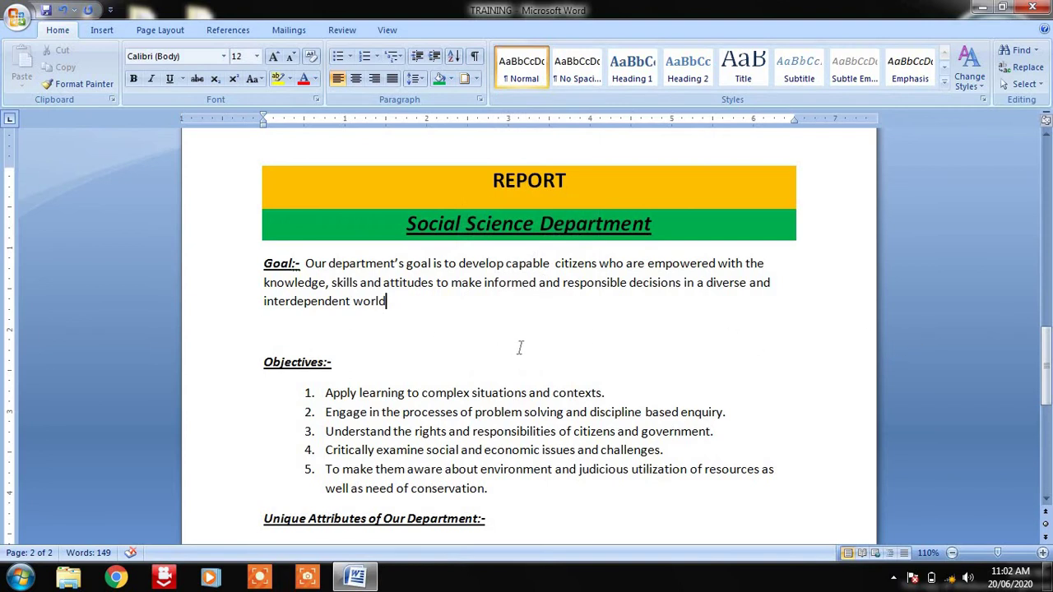
click(477, 79)
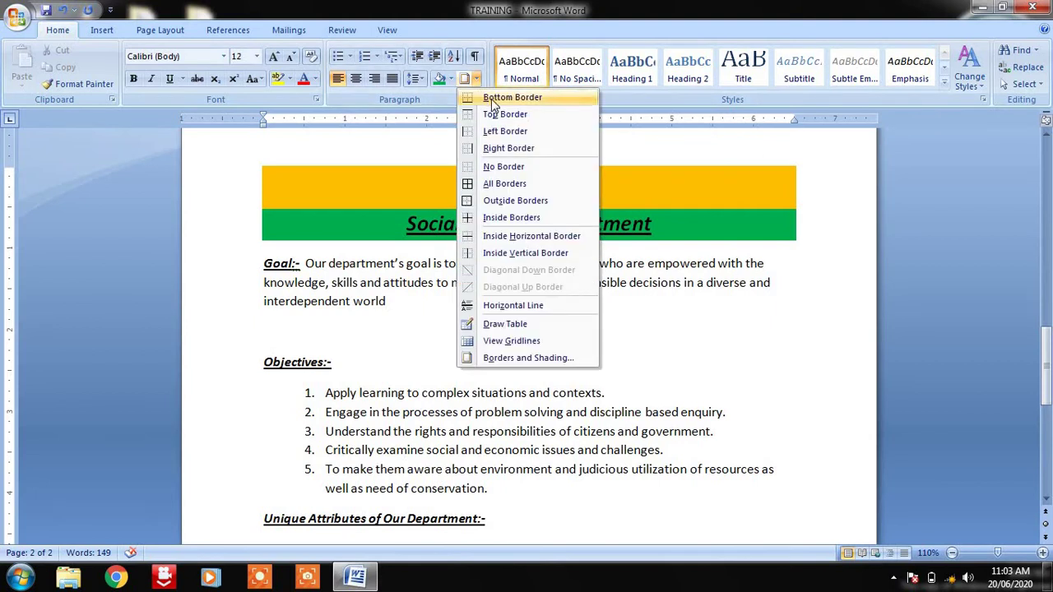
click(395, 327)
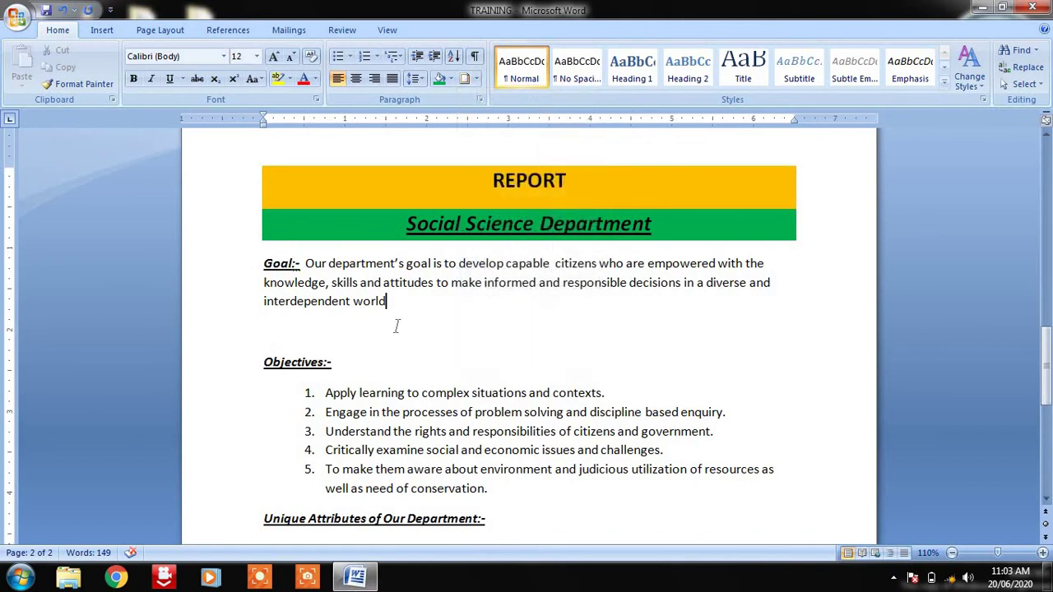
click(476, 79)
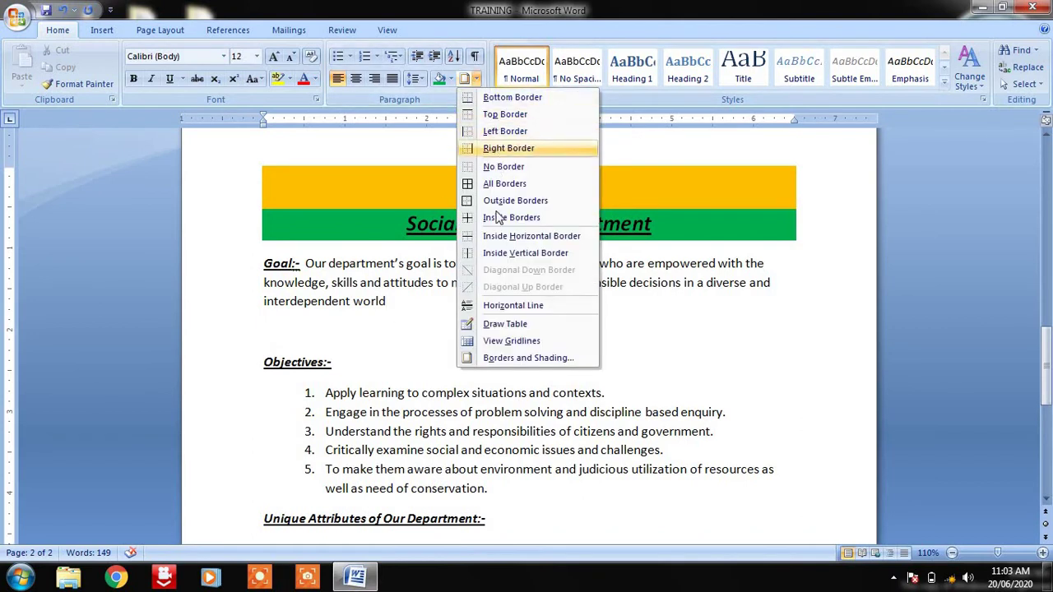
click(510, 99)
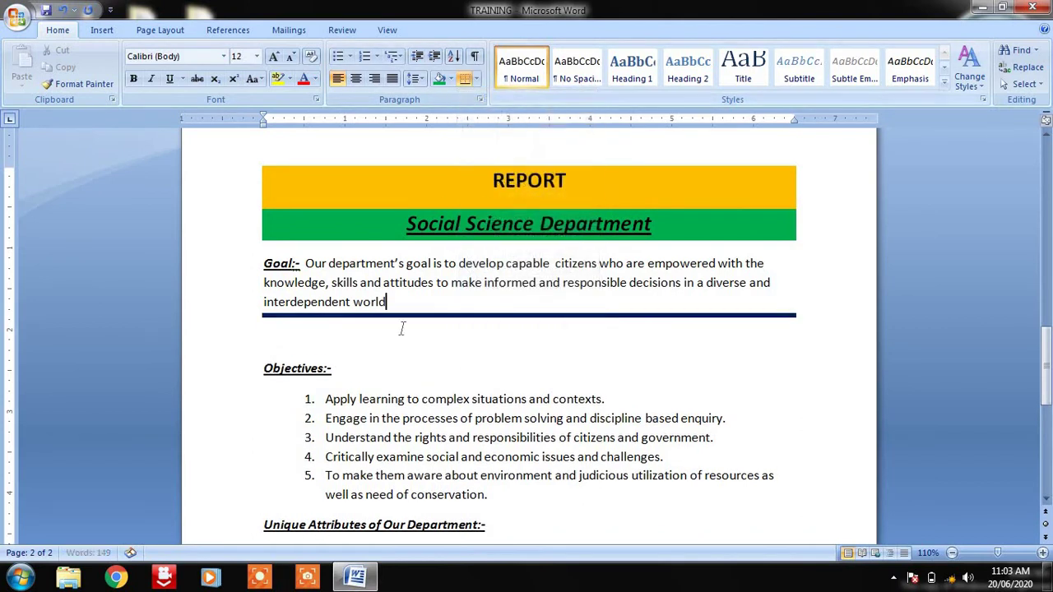
click(477, 79)
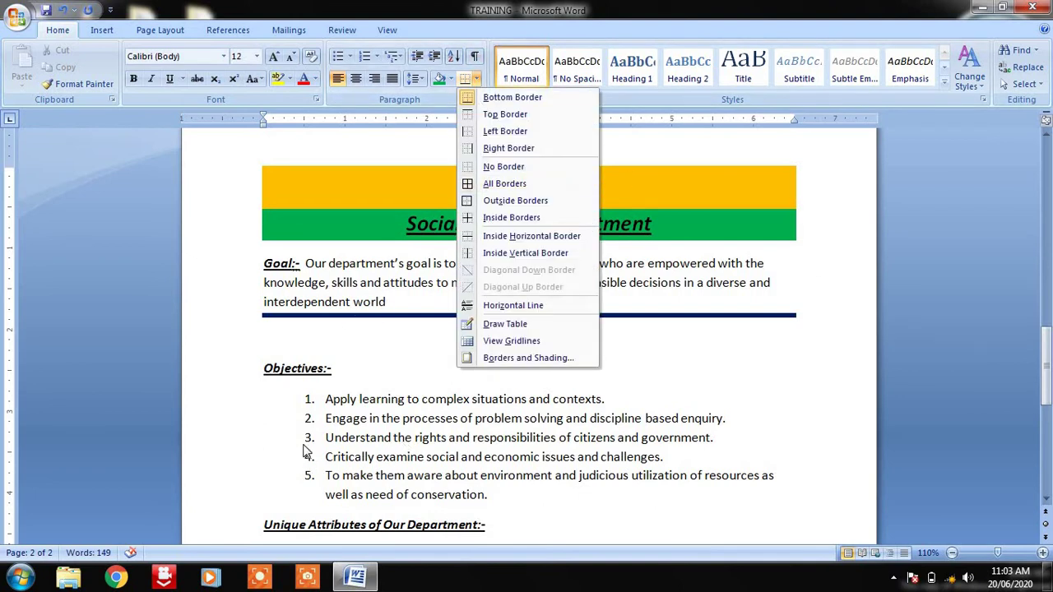
click(426, 307)
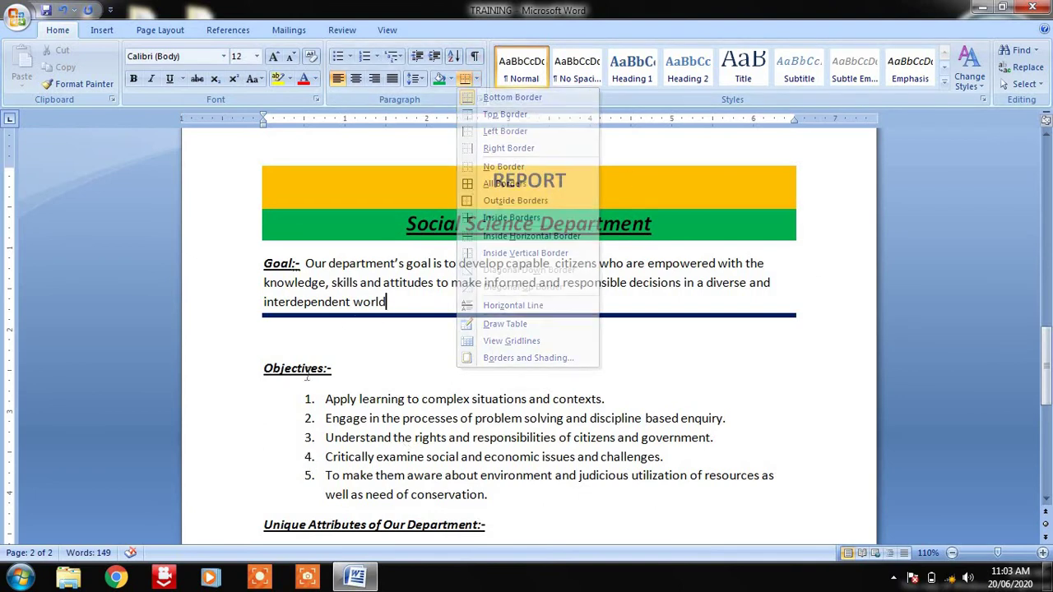
click(476, 79)
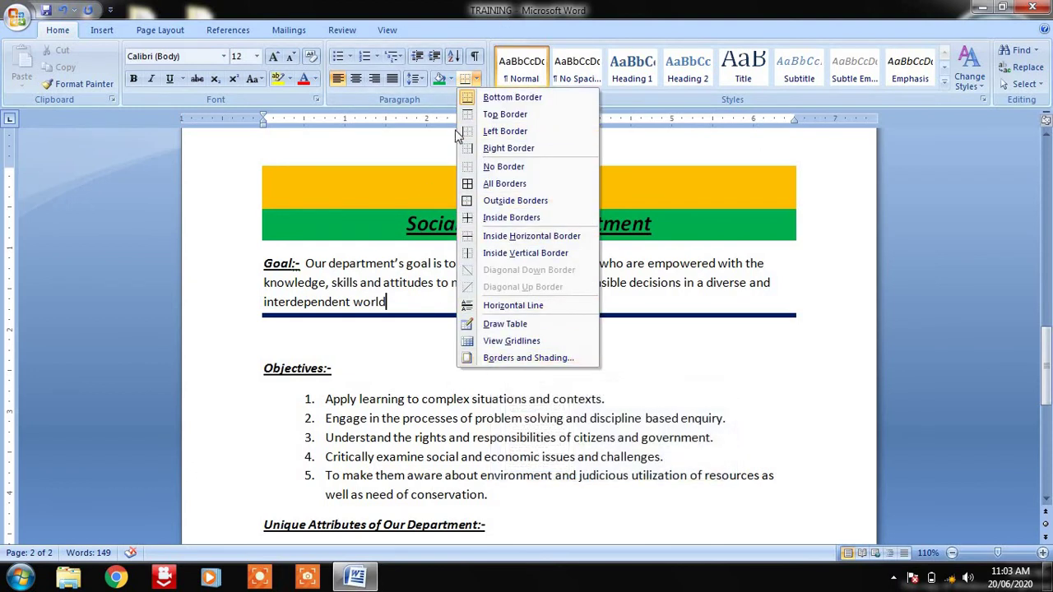
click(367, 366)
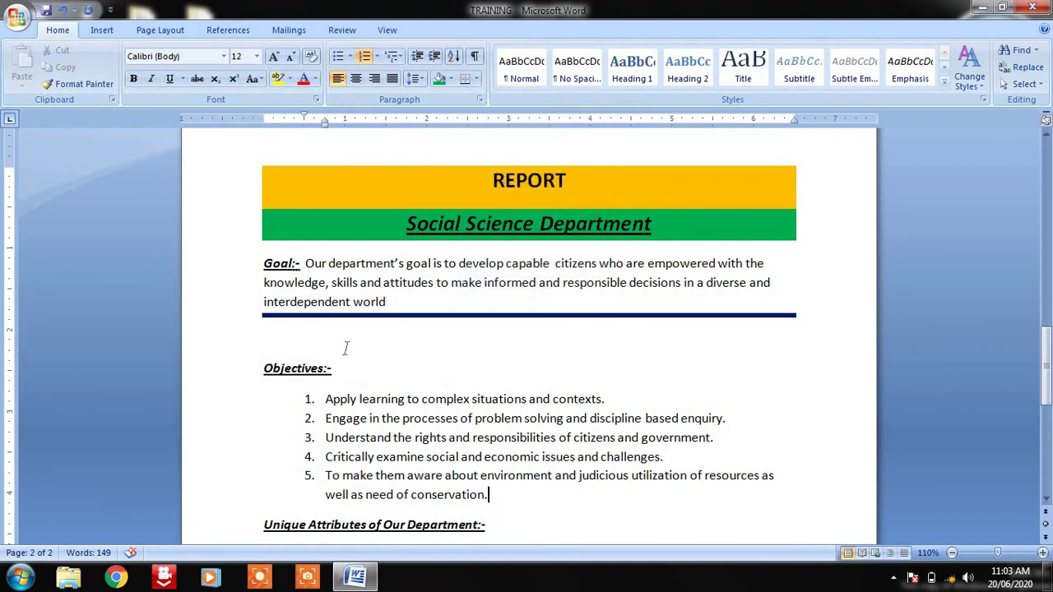
Step: Add a bottom border under Objectives item 5
click(477, 79)
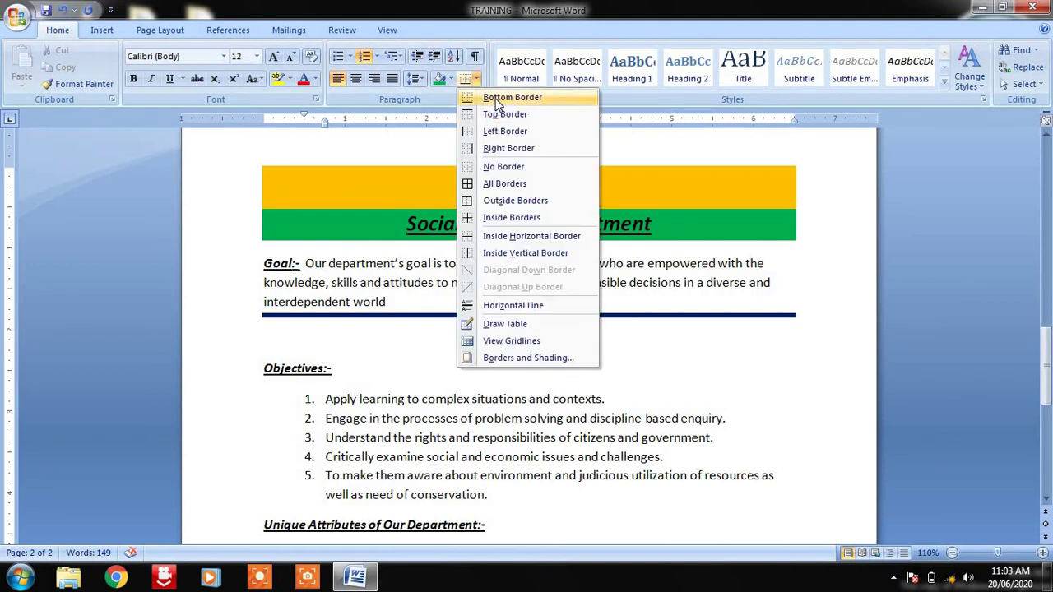
click(512, 97)
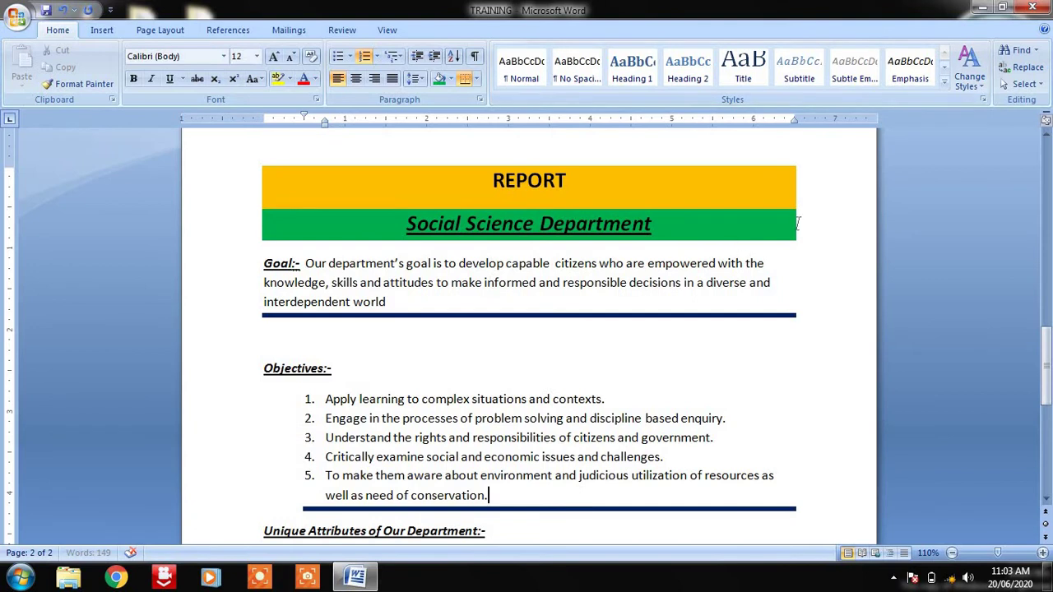
drag(1045, 370, 1049, 412)
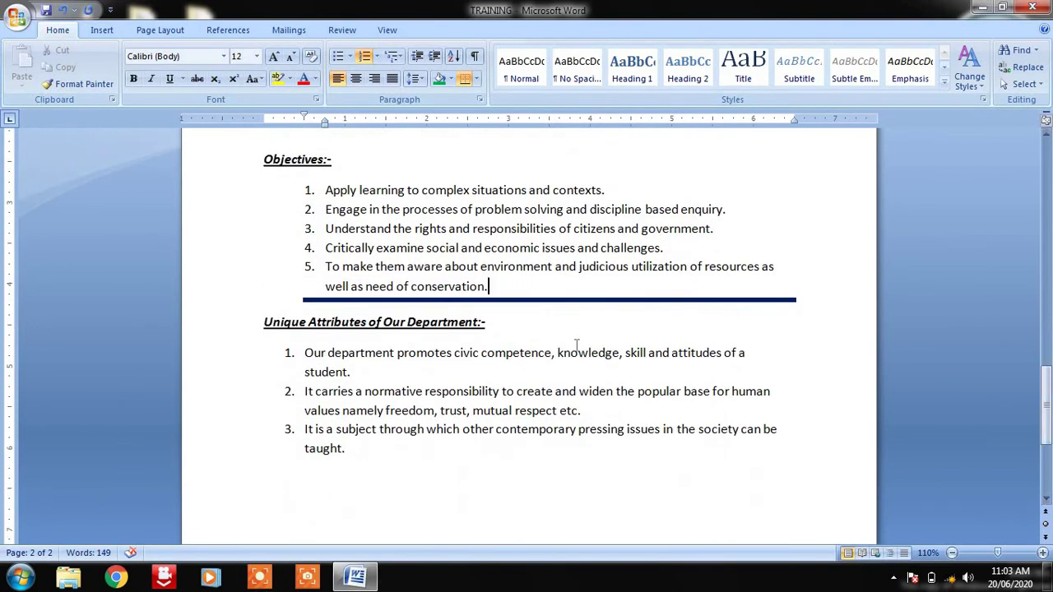
Step: Add a top border above the Unique Attributes list, then undo it with Ctrl+Z
click(292, 461)
click(476, 79)
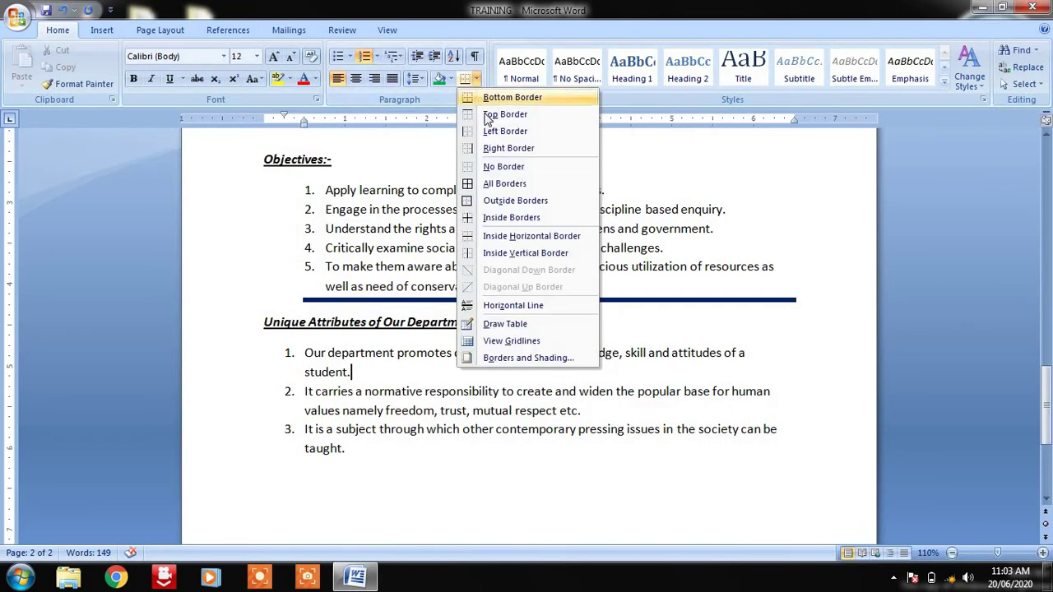
click(494, 115)
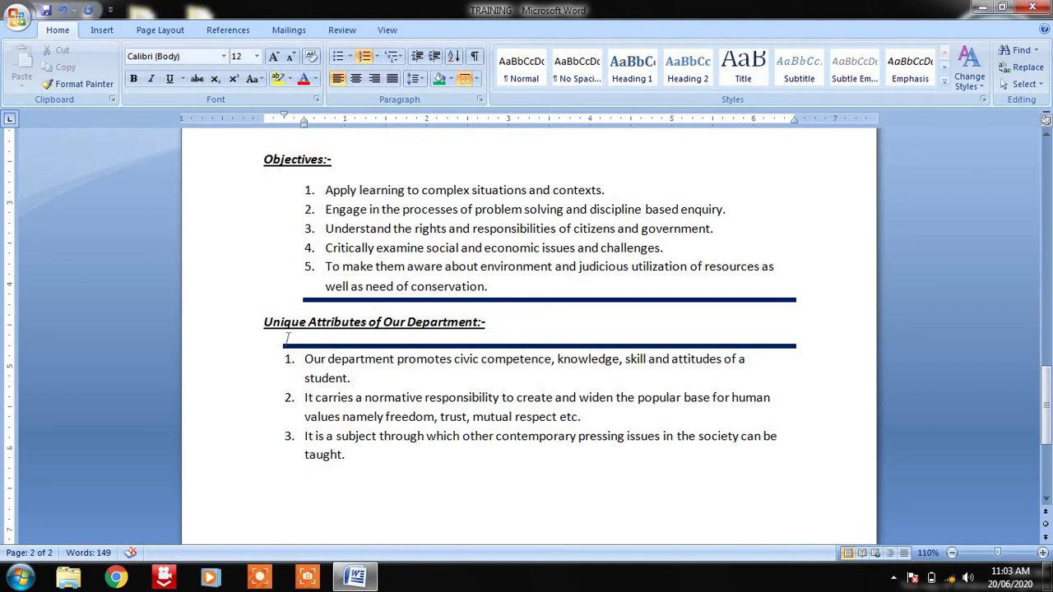
drag(278, 342, 686, 341)
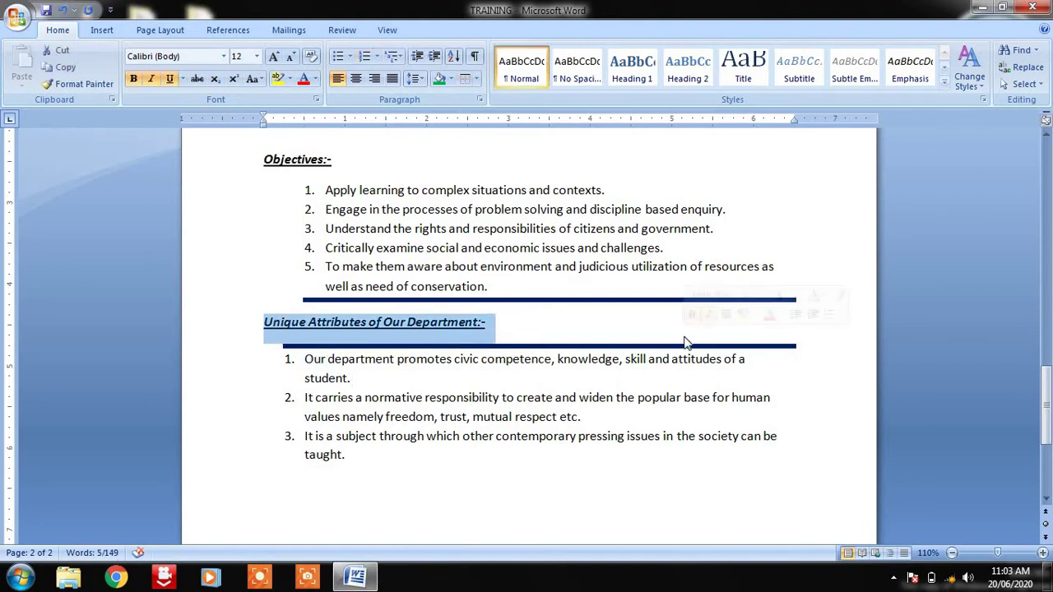
click(762, 339)
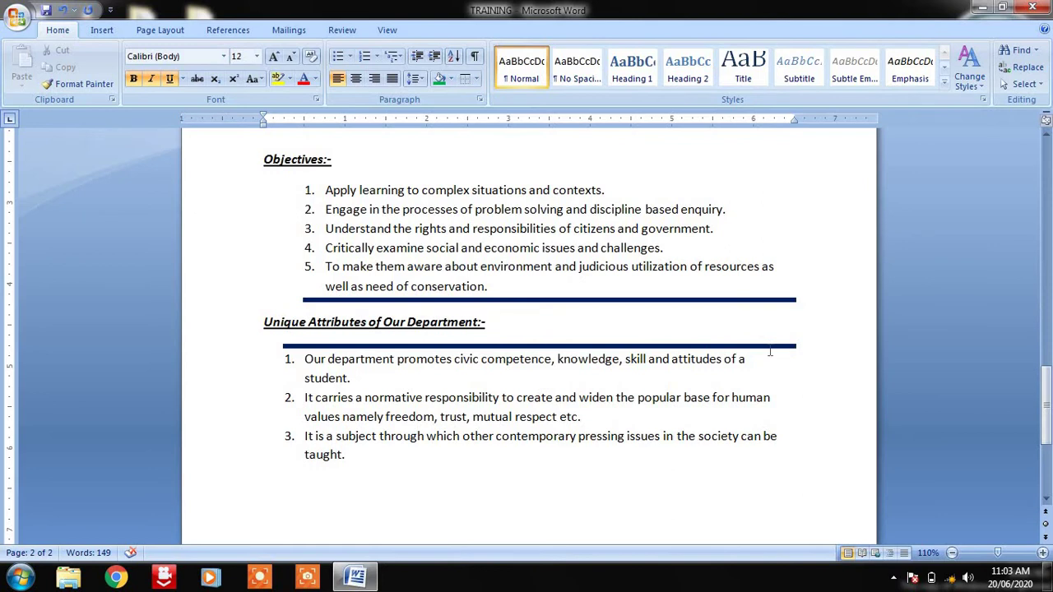
key(ctrl+z)
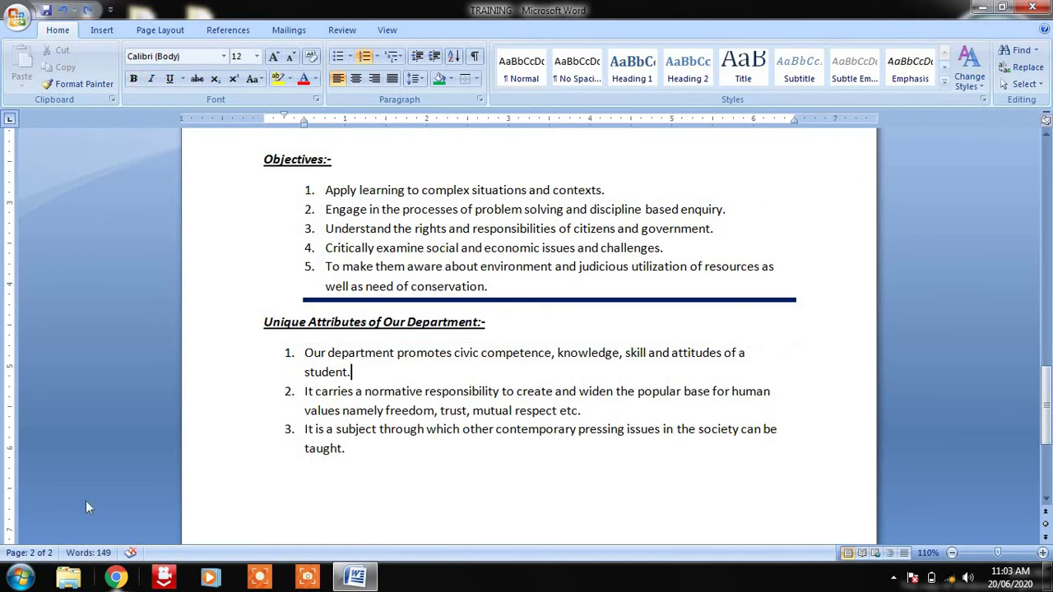
Step: Apply Left Border and Right Border to the third Unique Attributes item
click(477, 79)
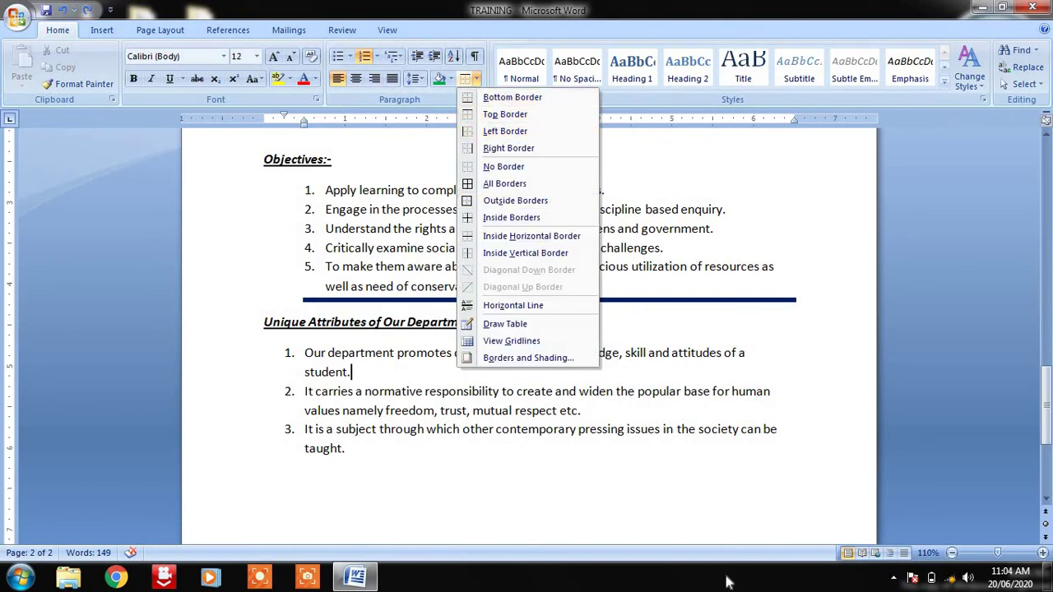
click(355, 454)
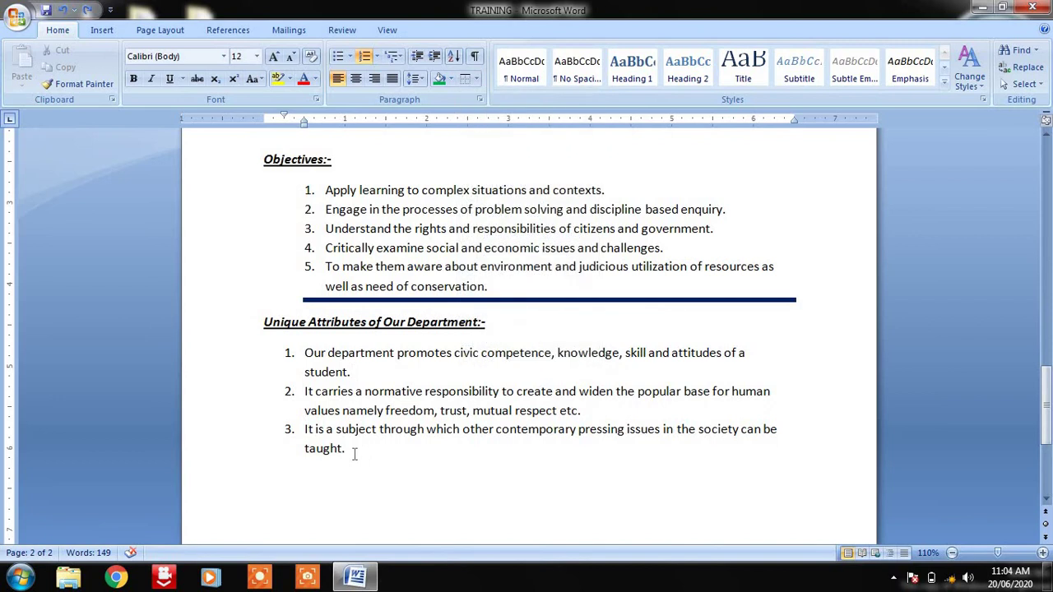
click(477, 79)
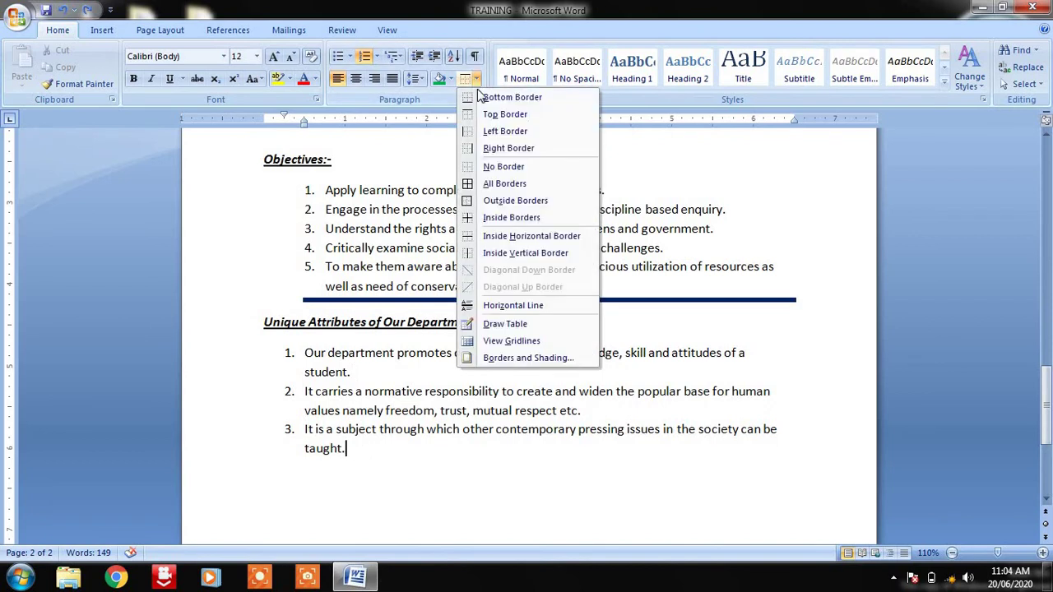
click(492, 130)
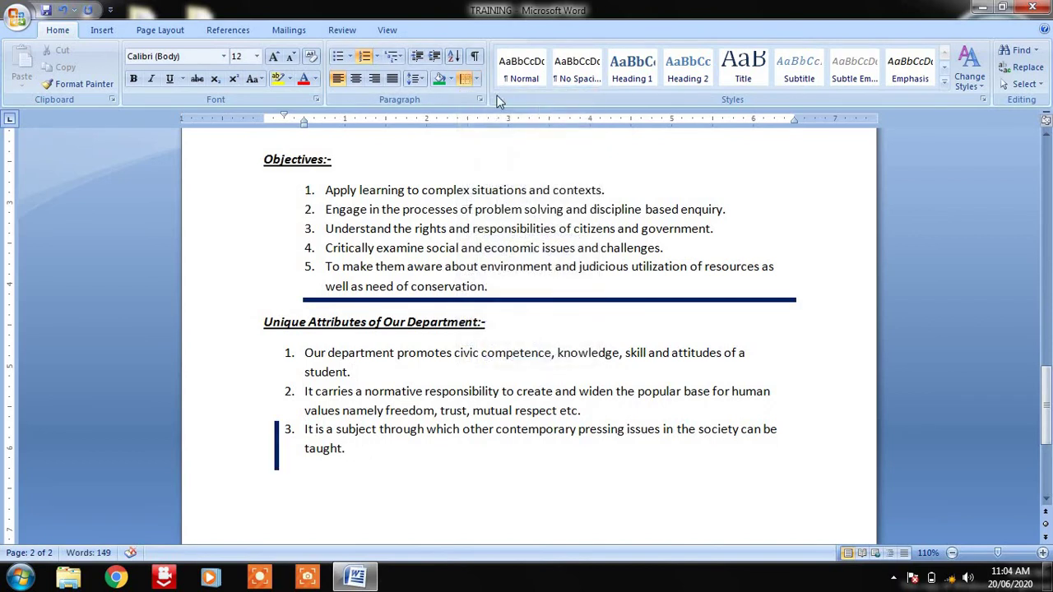
click(476, 79)
click(500, 148)
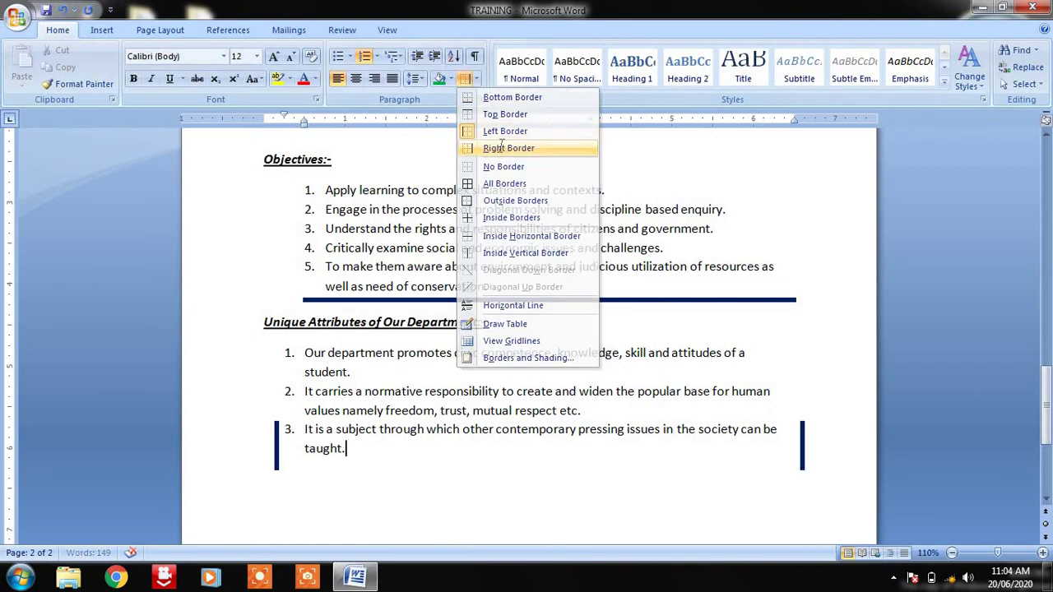
click(478, 80)
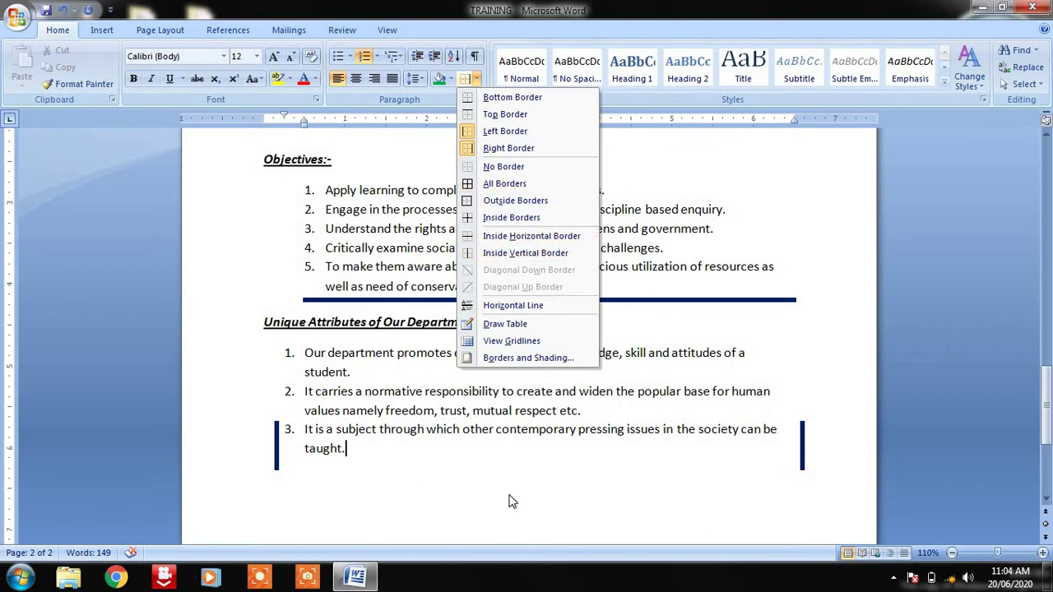
click(529, 322)
mouse_move(507, 491)
mouse_down()
mouse_move(679, 510)
mouse_move(695, 522)
mouse_up()
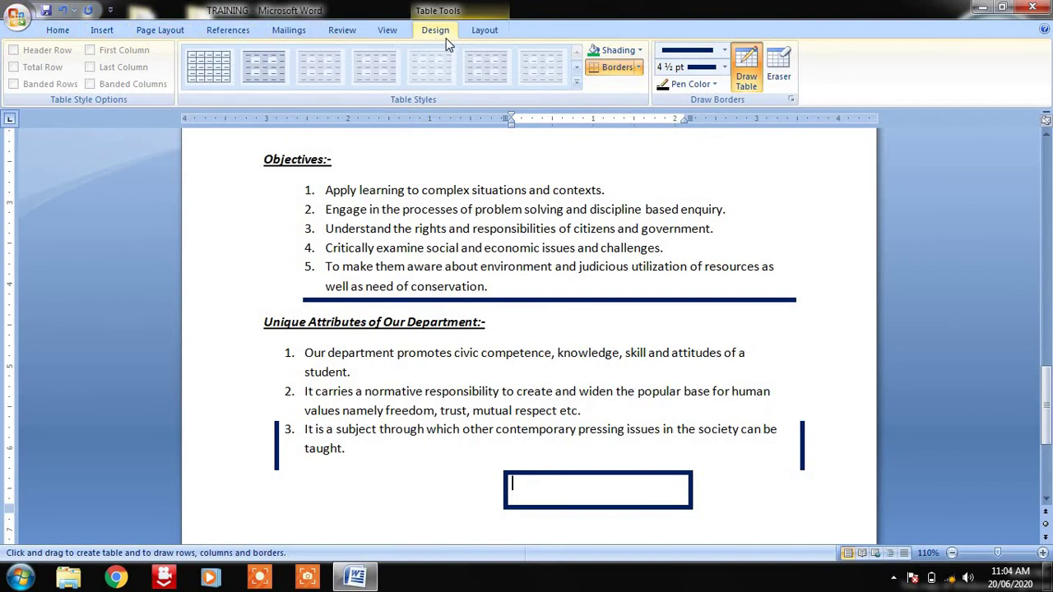
click(52, 32)
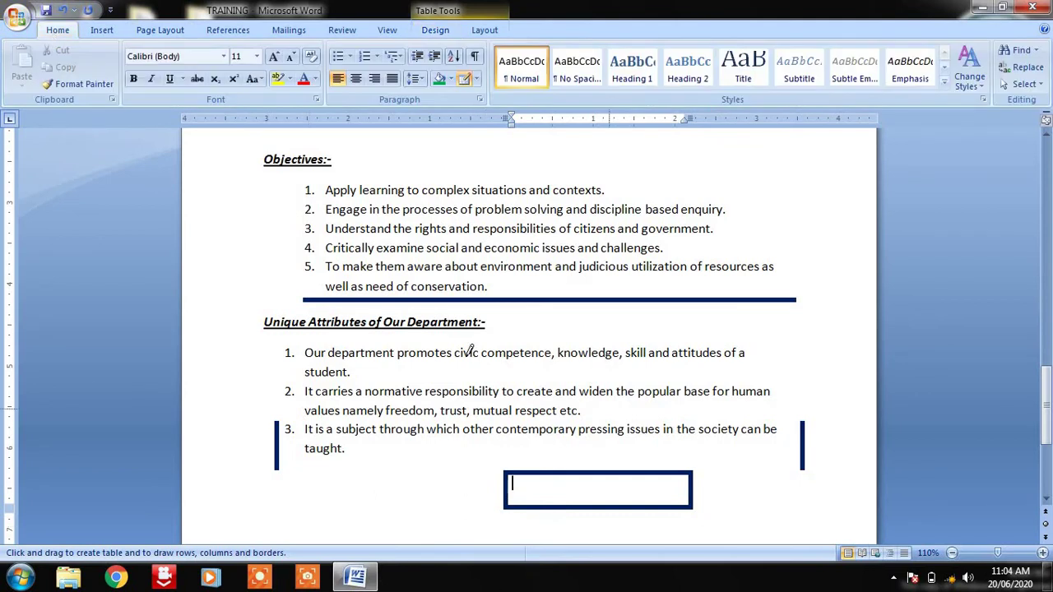
key(ctrl+z)
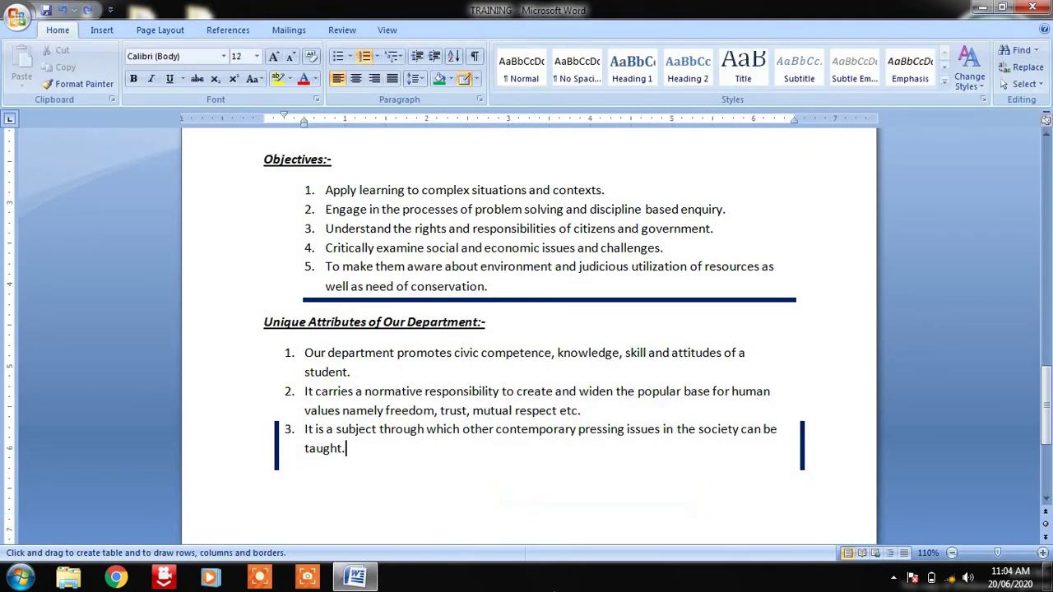
click(476, 79)
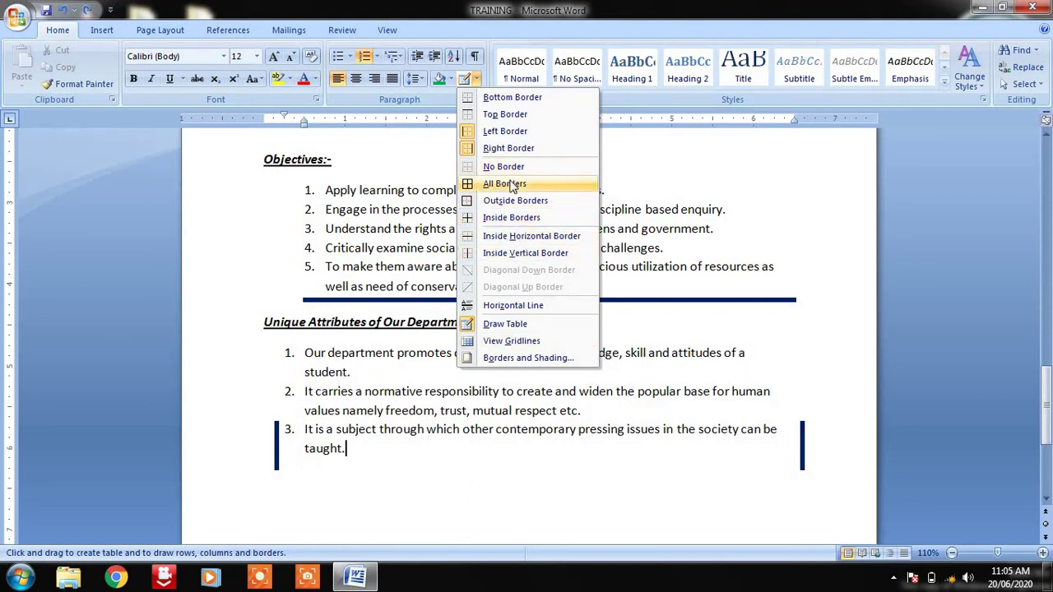
Step: Apply All Borders to the first Unique Attributes item about civic competence
click(311, 360)
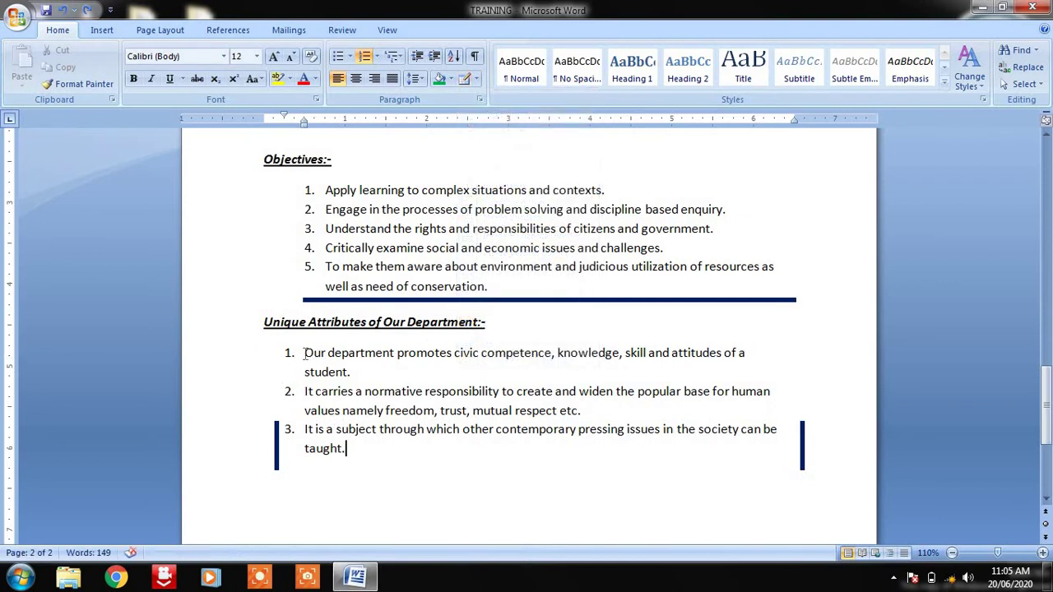
click(478, 80)
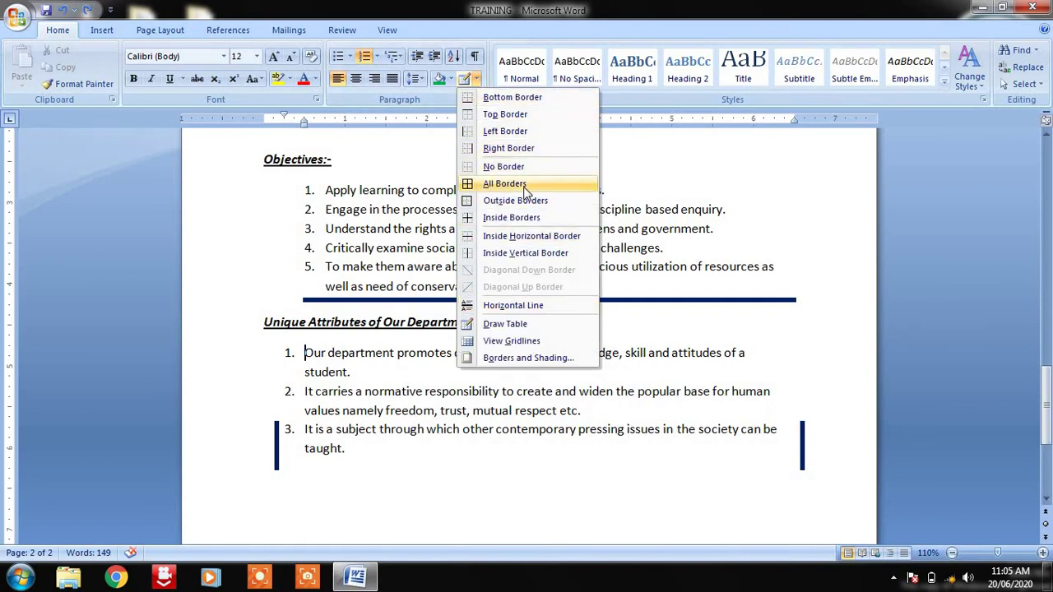
click(505, 184)
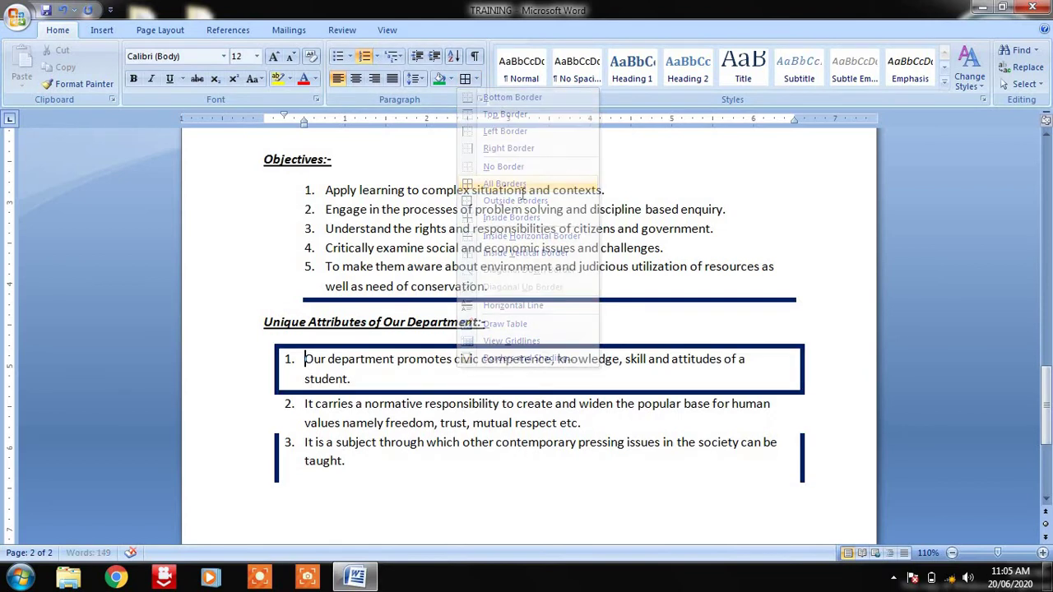
click(477, 79)
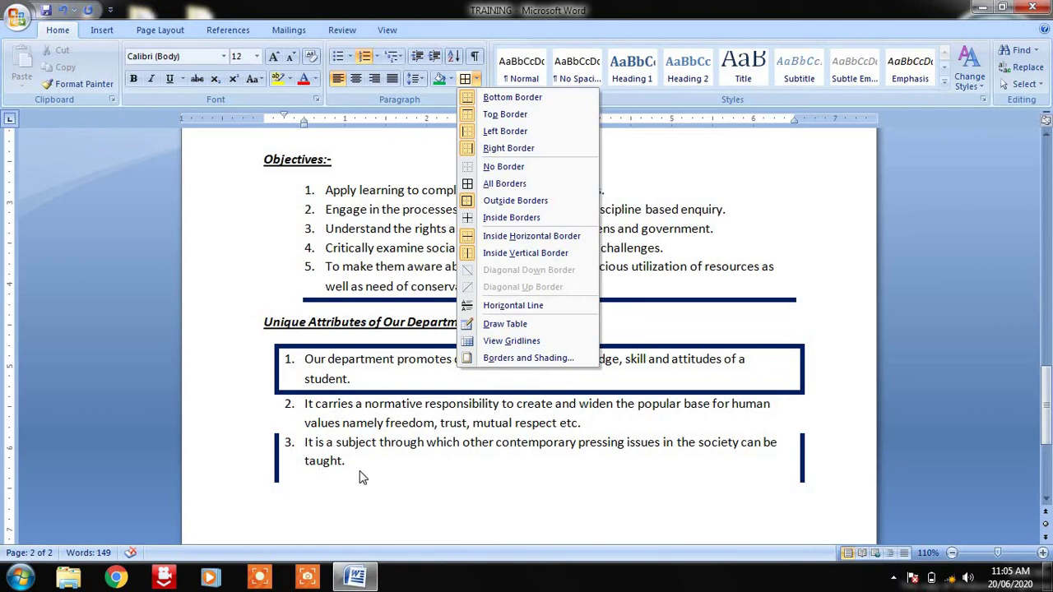
click(528, 359)
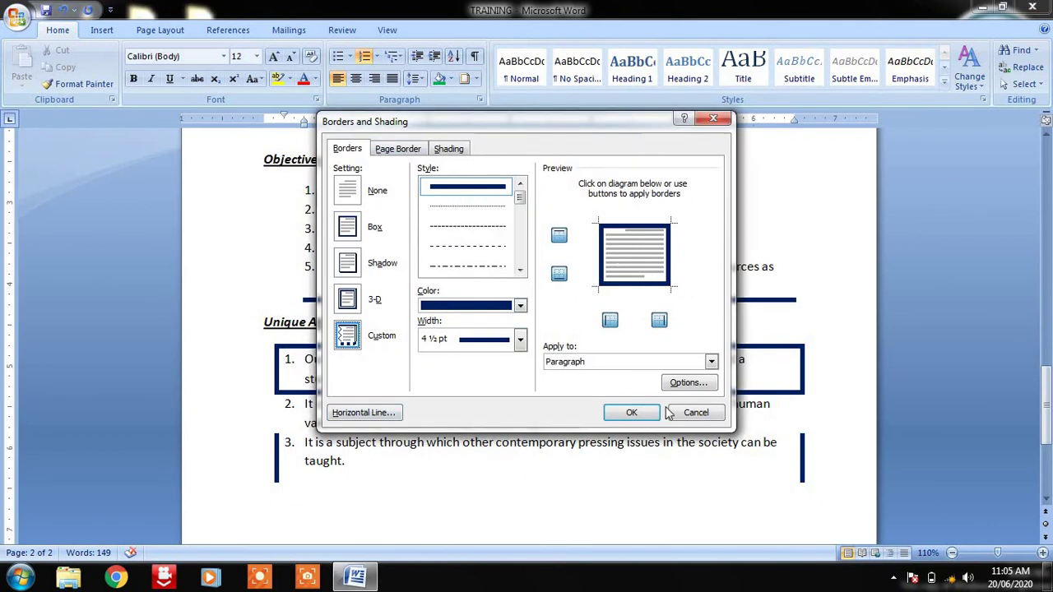
key(Escape)
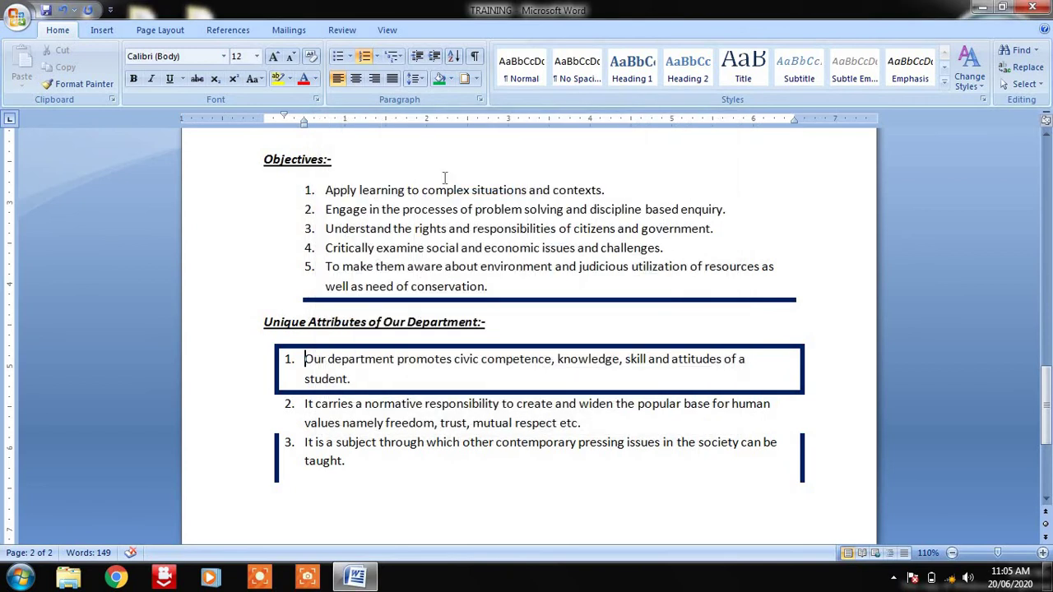
click(475, 79)
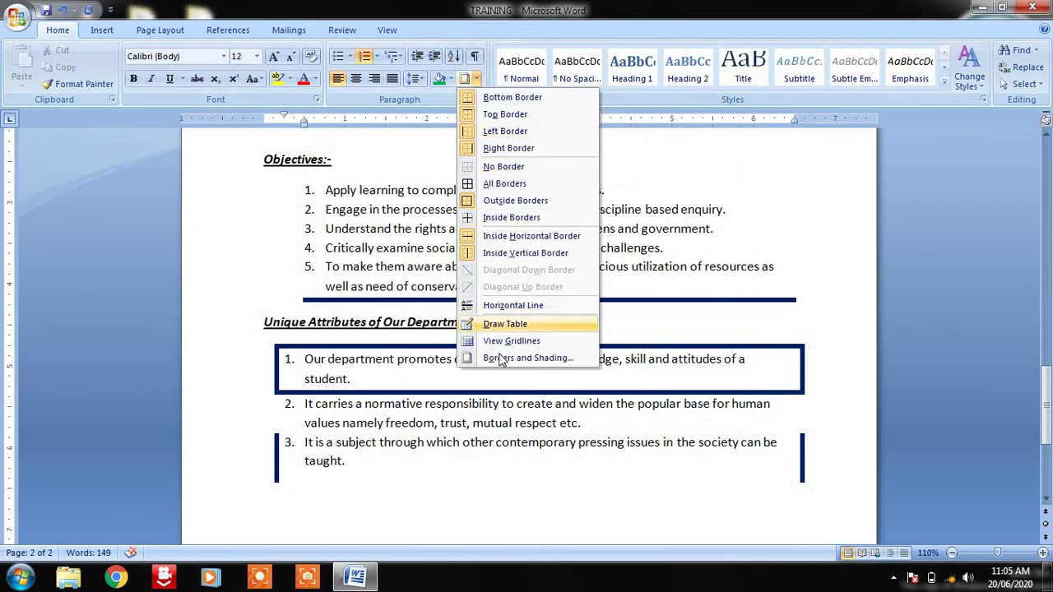
Step: In Borders and Shading, choose a 3-D page border setting after trying Box, Shadow and Custom
click(526, 359)
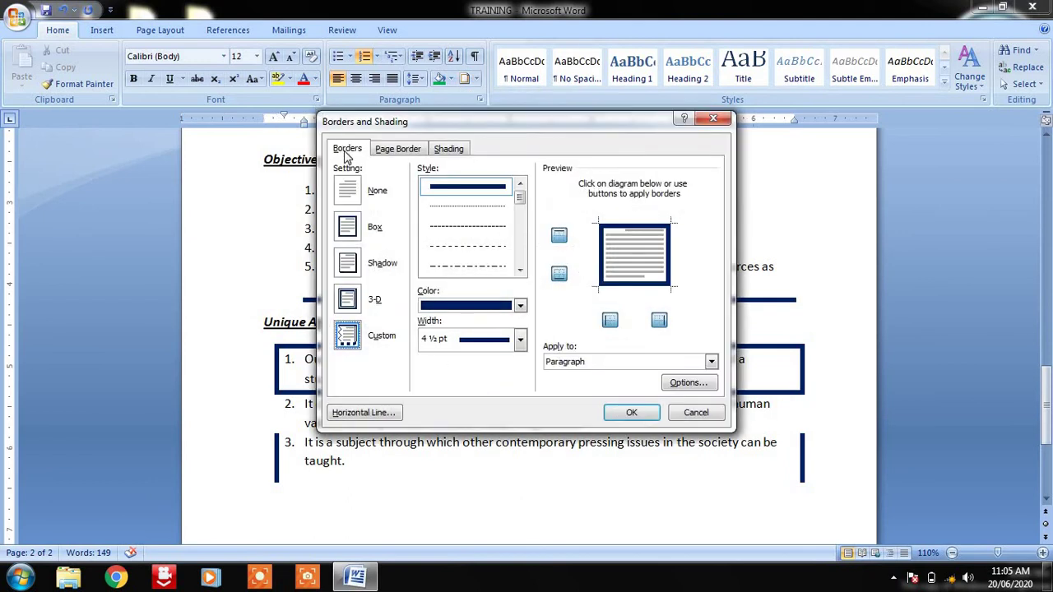
click(396, 151)
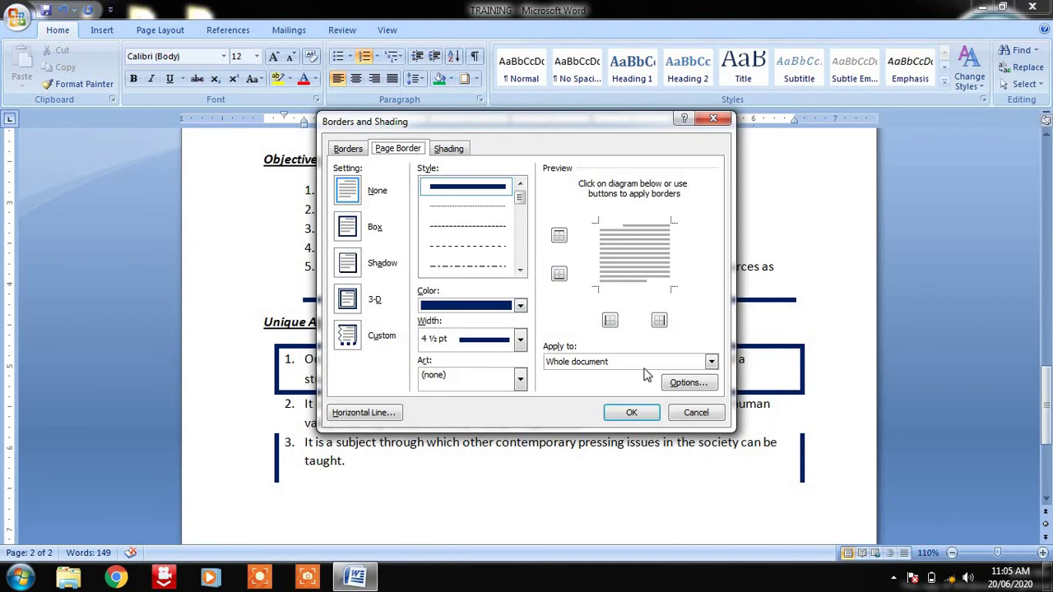
click(348, 229)
click(347, 264)
click(347, 300)
click(347, 336)
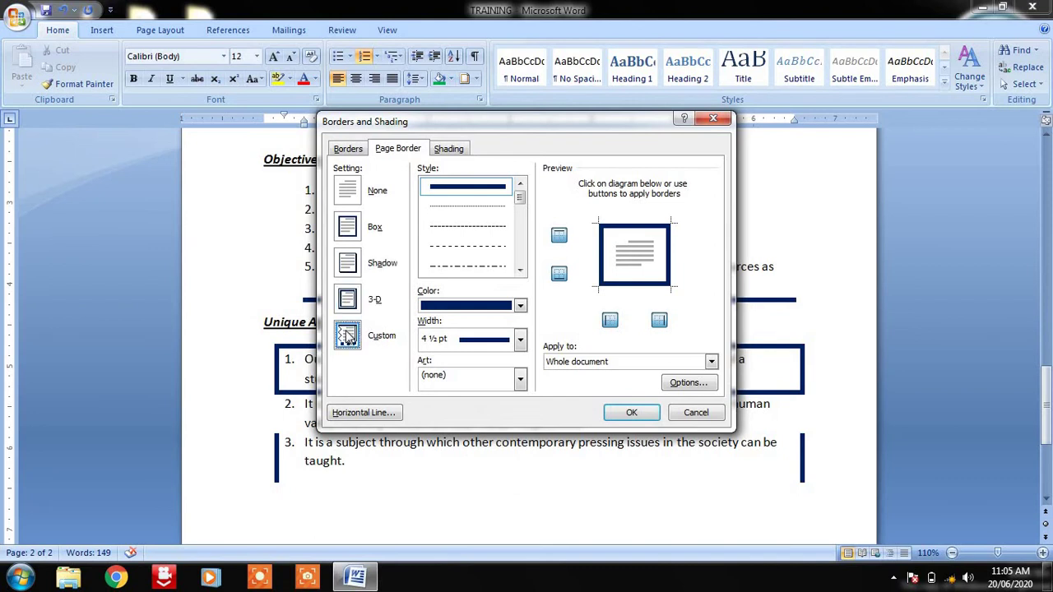
click(348, 302)
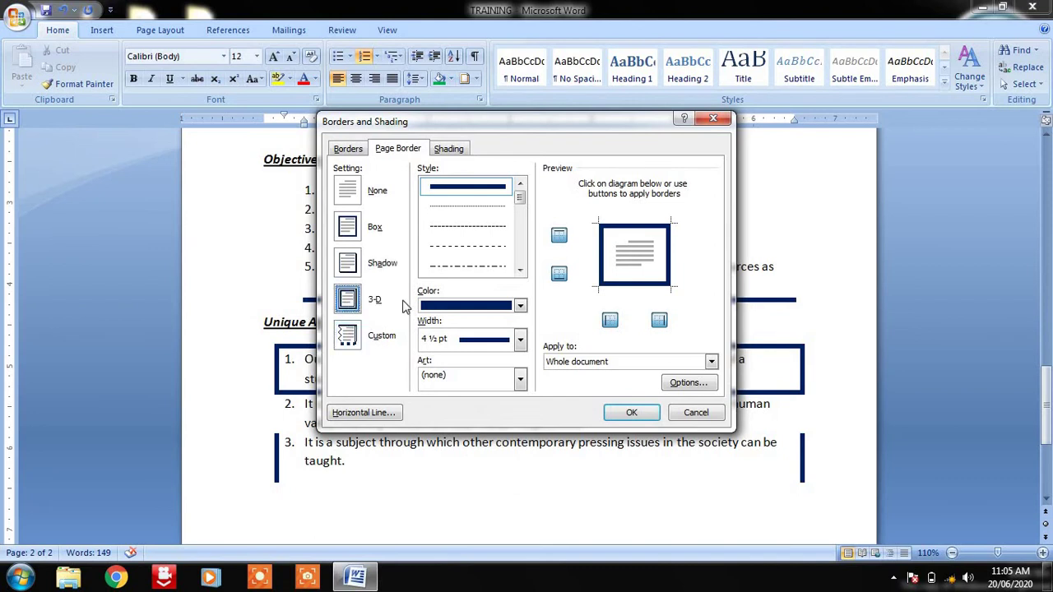
Step: Make the page border dark red, 4 ½ pt, with apple art, applied to the whole document
click(520, 306)
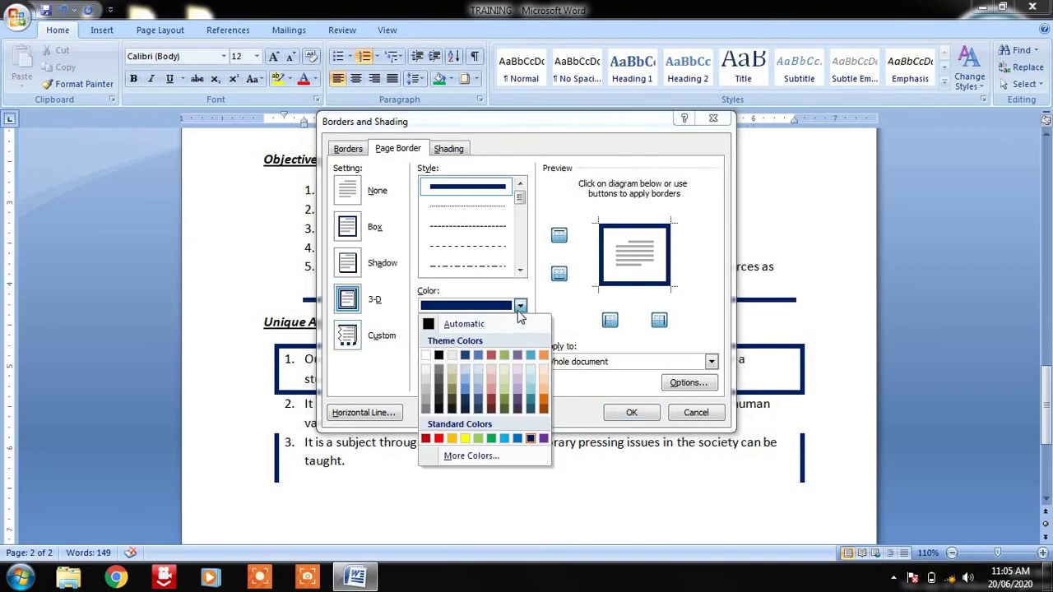
click(493, 402)
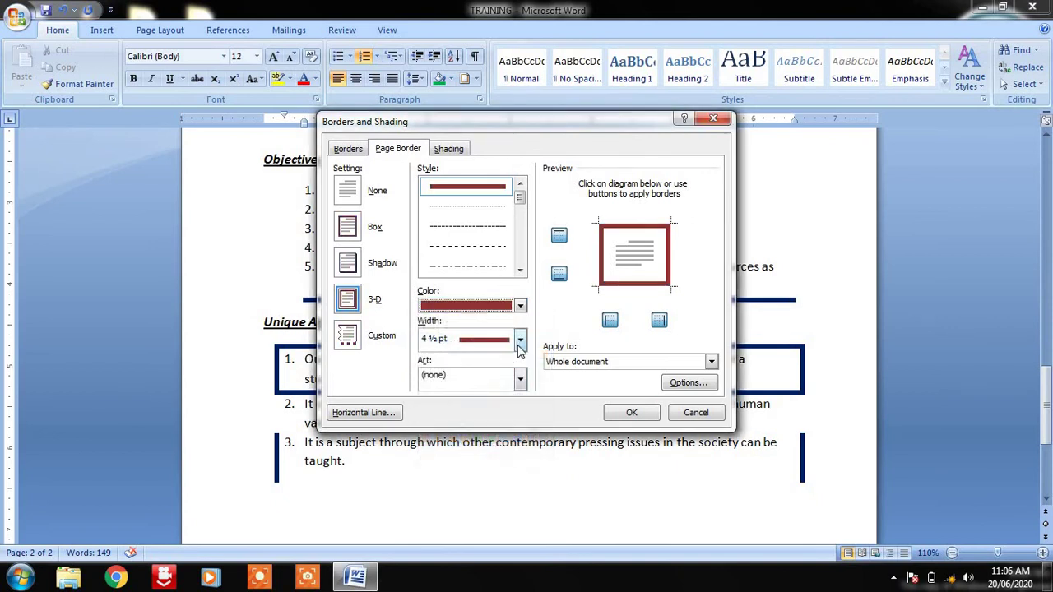
click(520, 340)
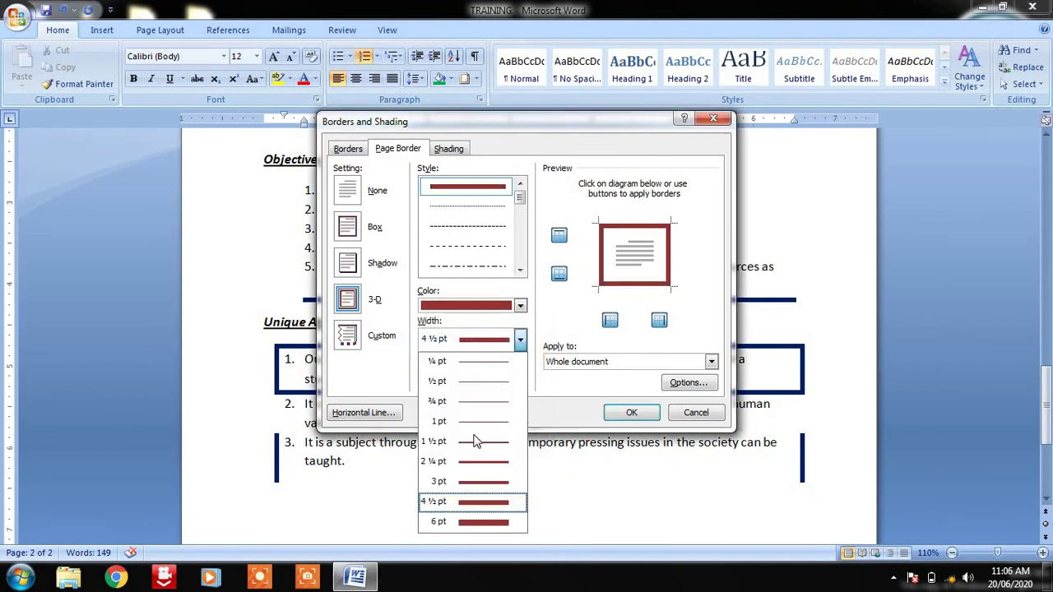
click(483, 502)
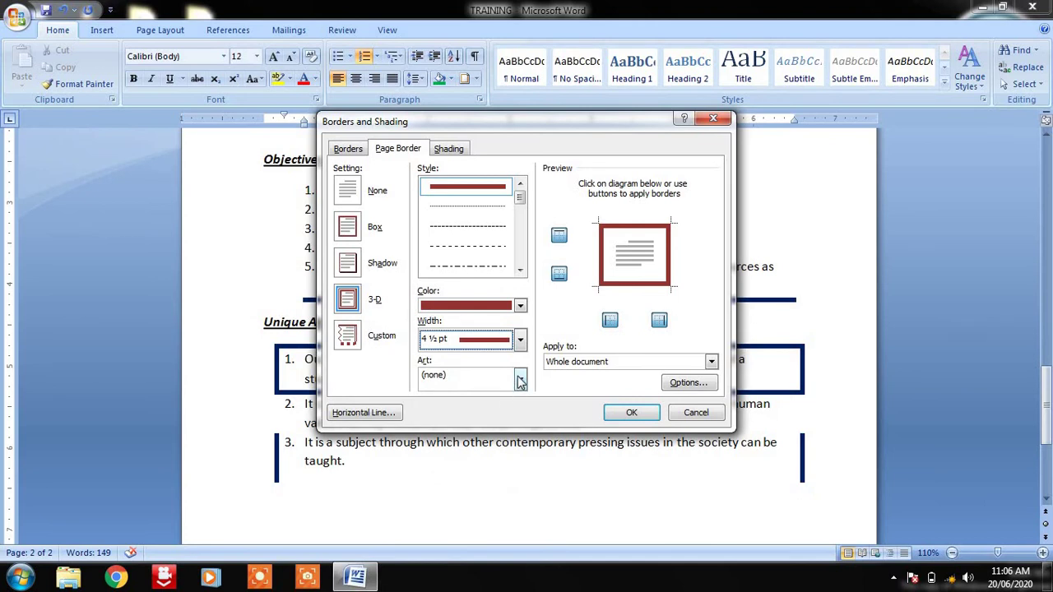
click(520, 378)
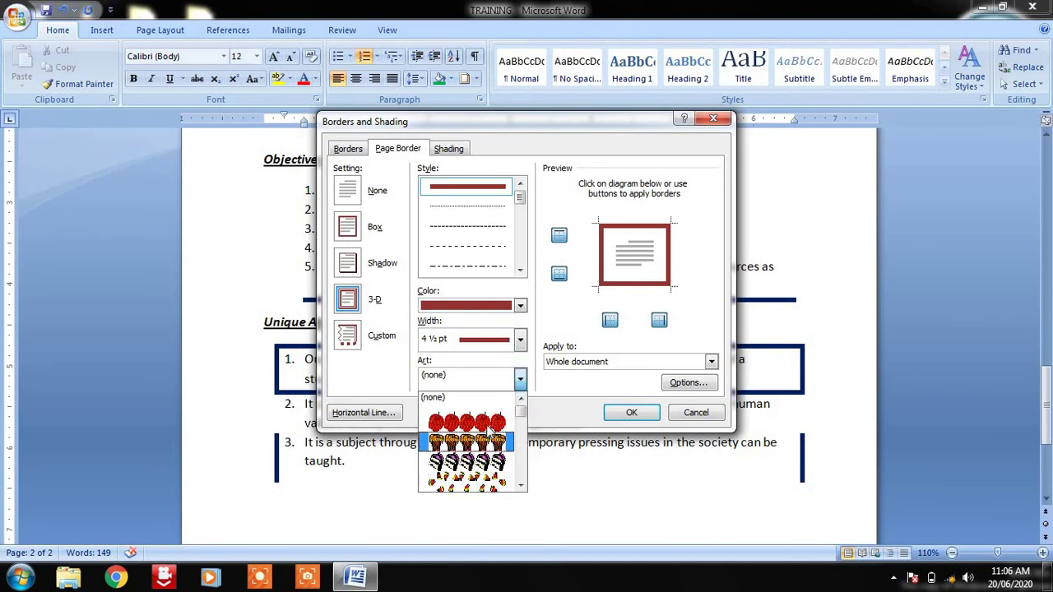
click(491, 425)
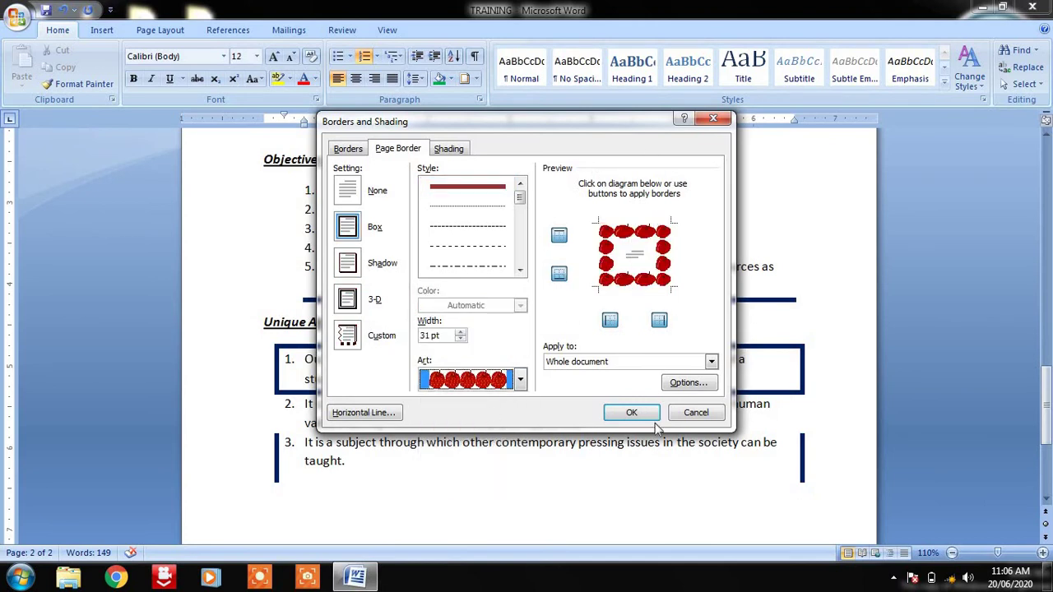
click(711, 362)
key(Down)
key(Down)
key(Down)
key(Up)
key(Up)
key(Up)
key(Return)
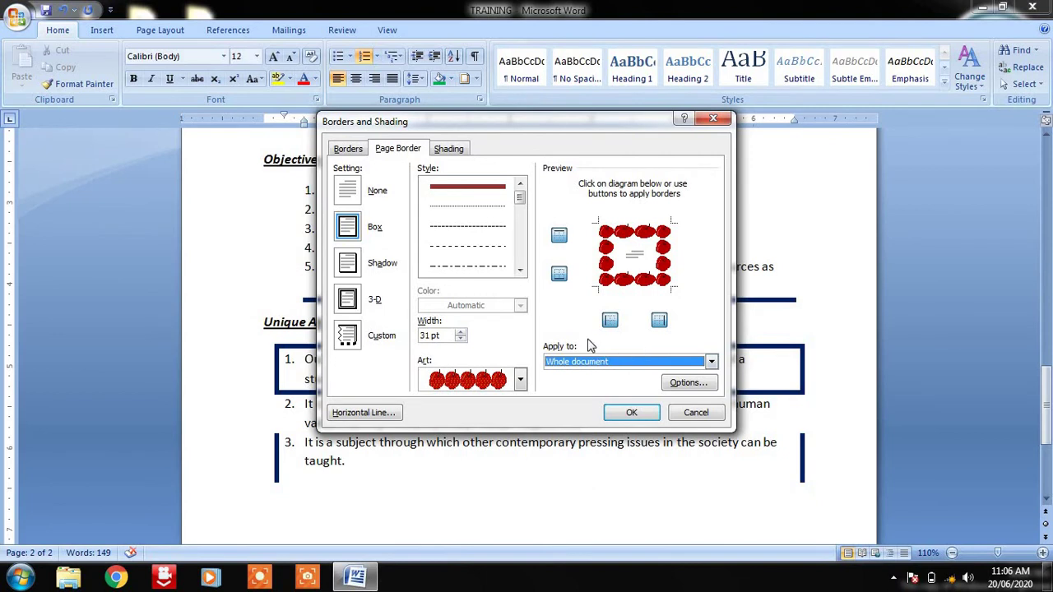
click(631, 416)
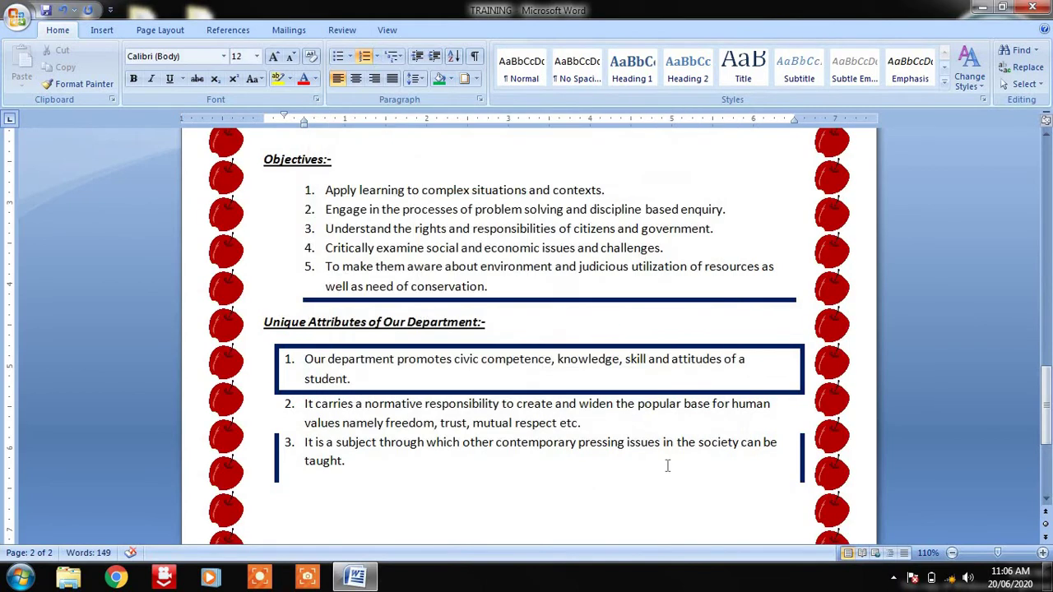
Step: Dismiss the border options unchanged and bring up the Bullets library at the Objectives heading
drag(1048, 397, 1042, 432)
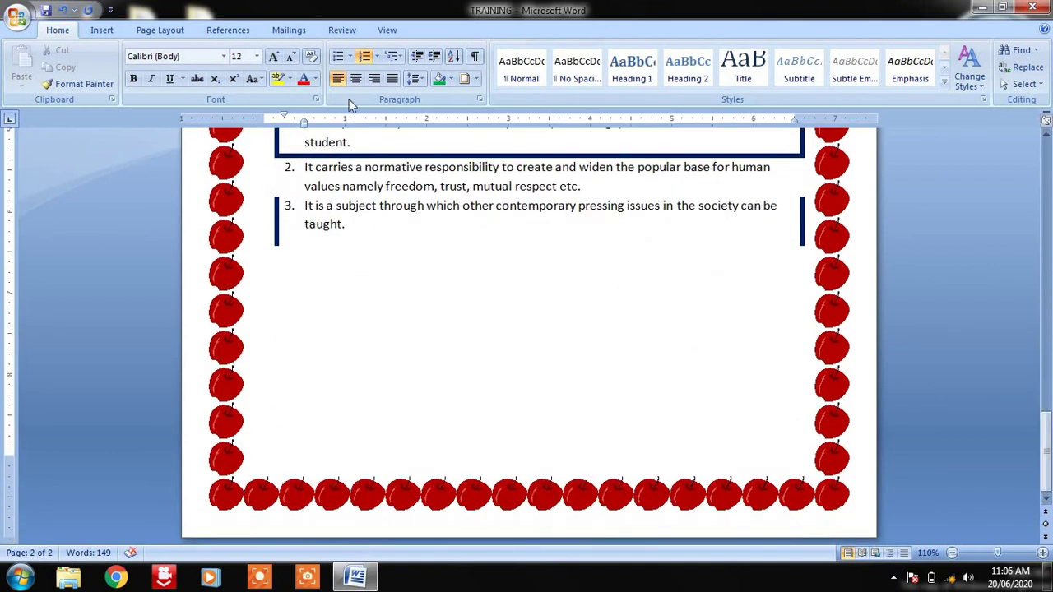
click(475, 79)
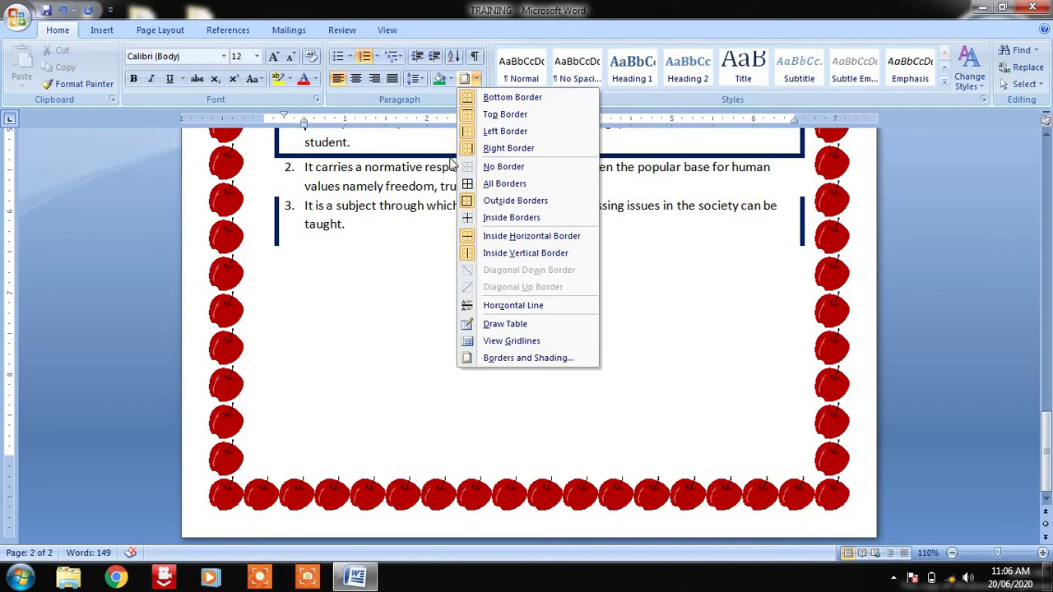
click(652, 246)
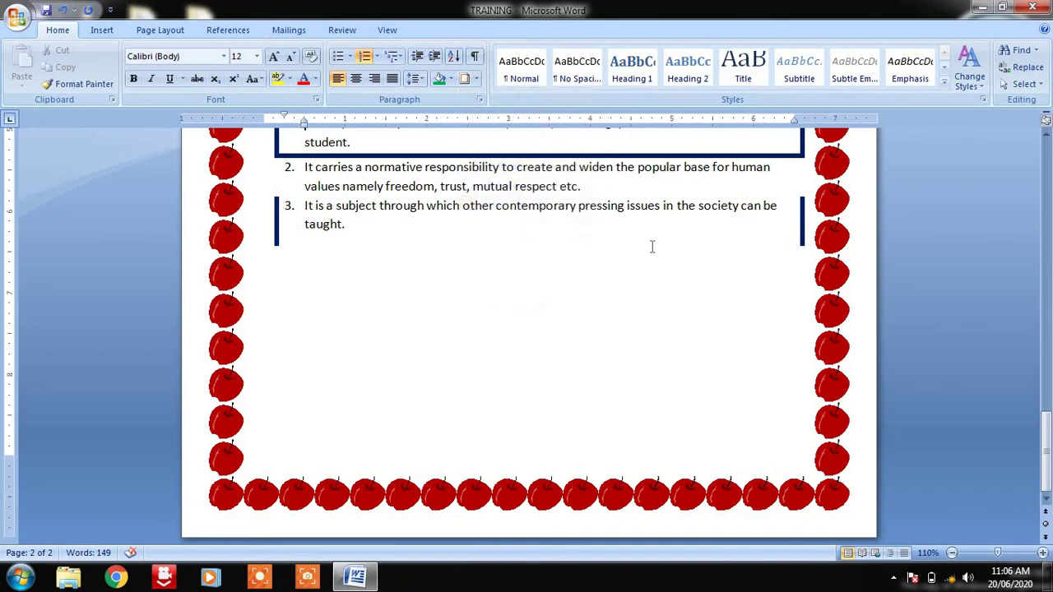
drag(1047, 455, 1046, 362)
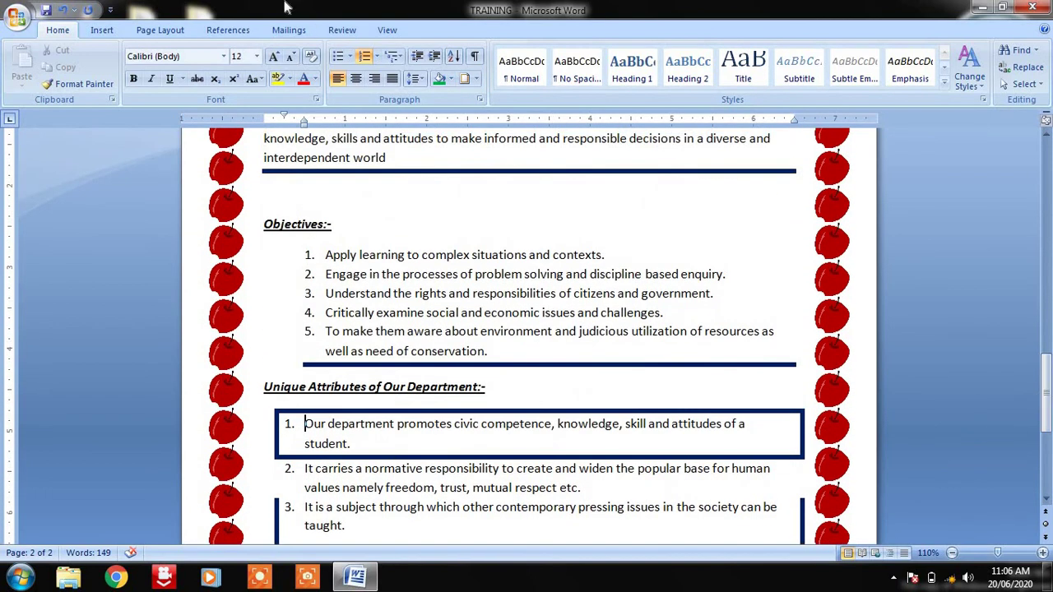
click(350, 57)
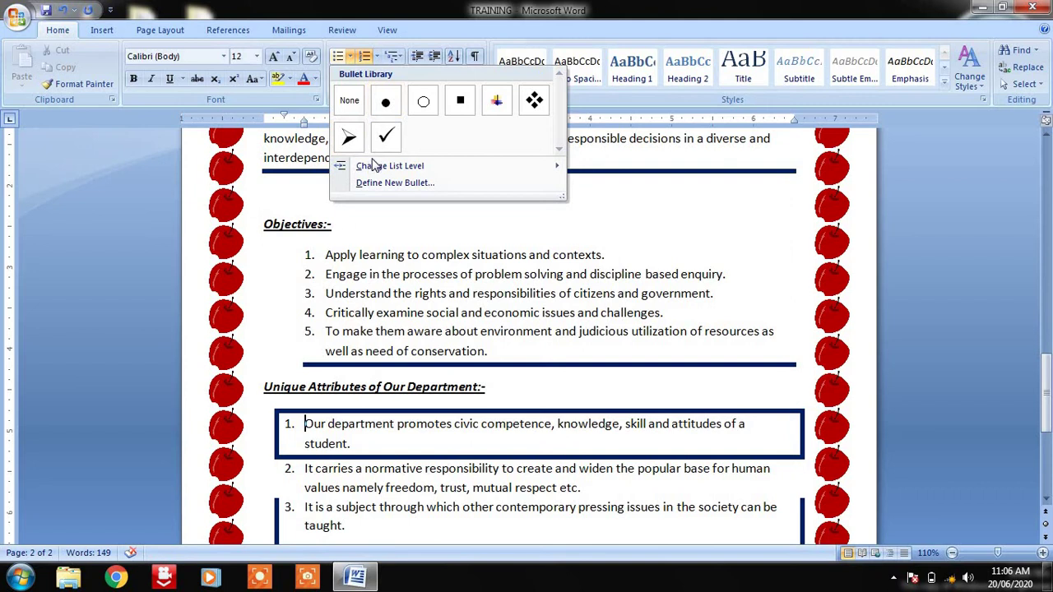
Step: Add an empty line below the Objectives heading and give it a round-dot bullet
click(334, 239)
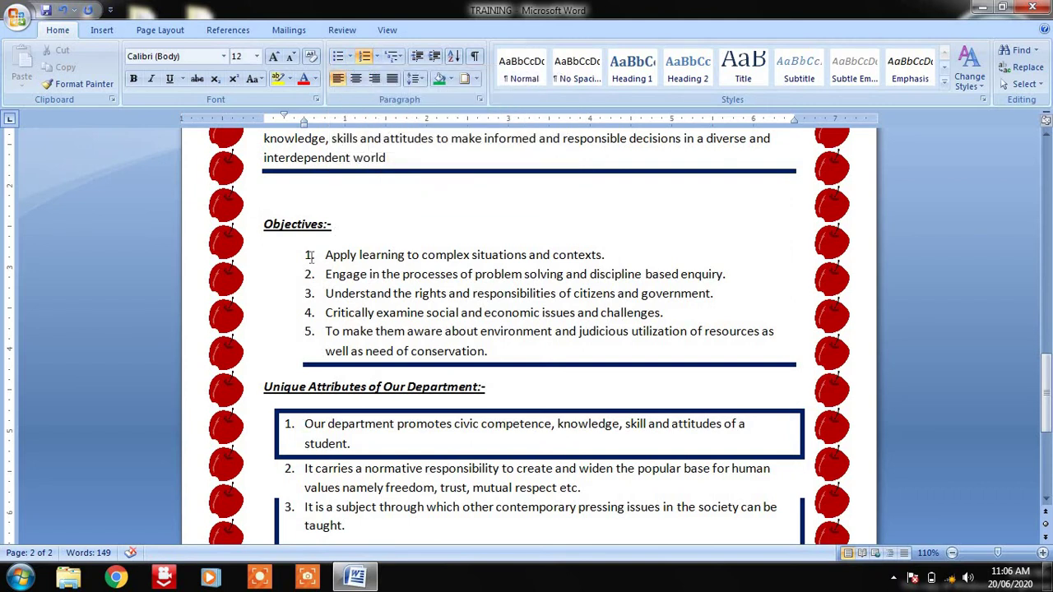
click(311, 255)
key(BackSpace)
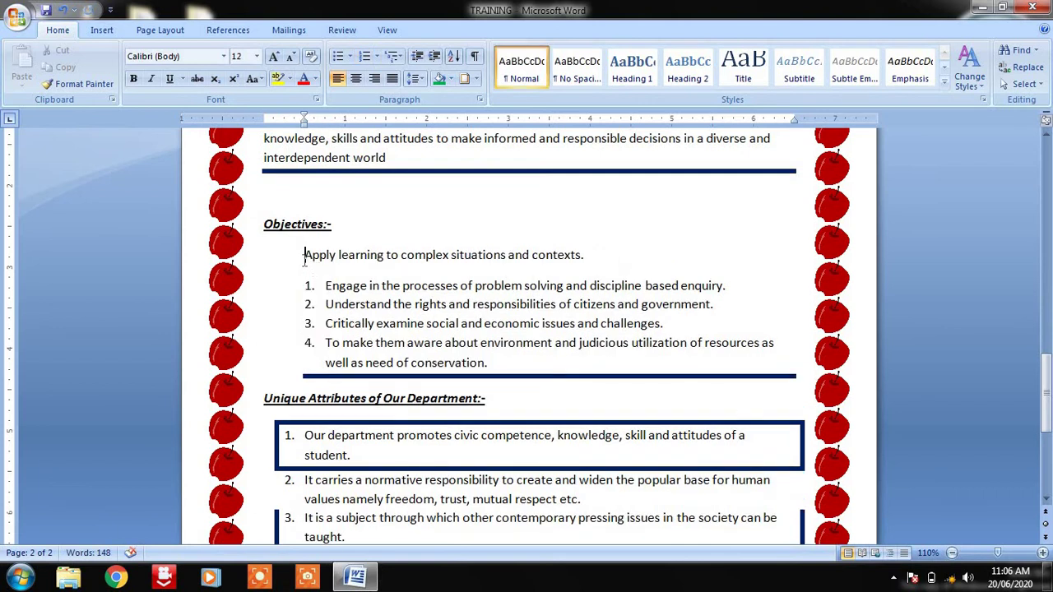
key(ctrl+z)
click(335, 226)
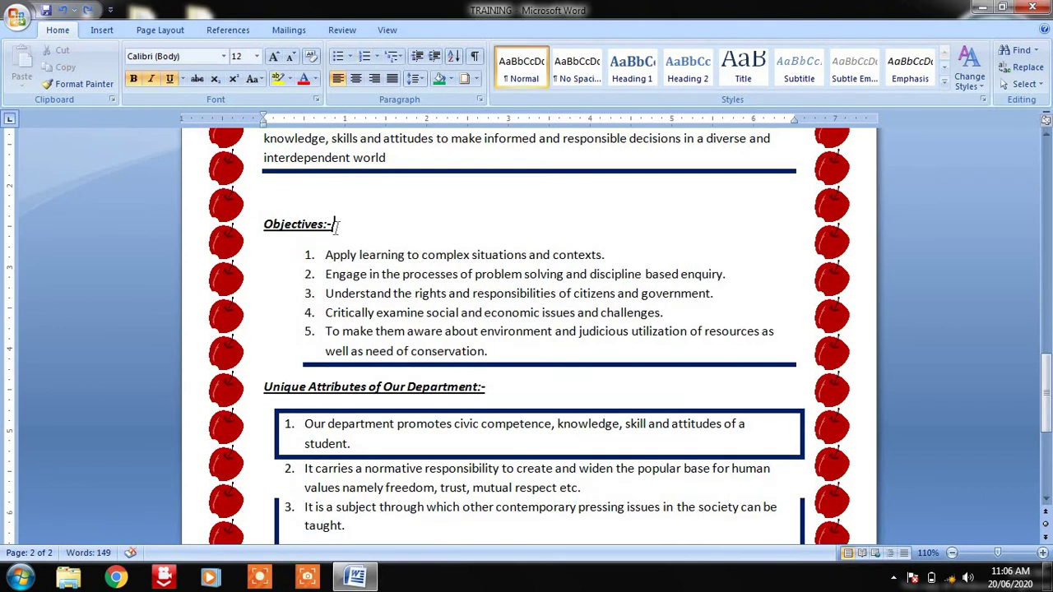
key(Return)
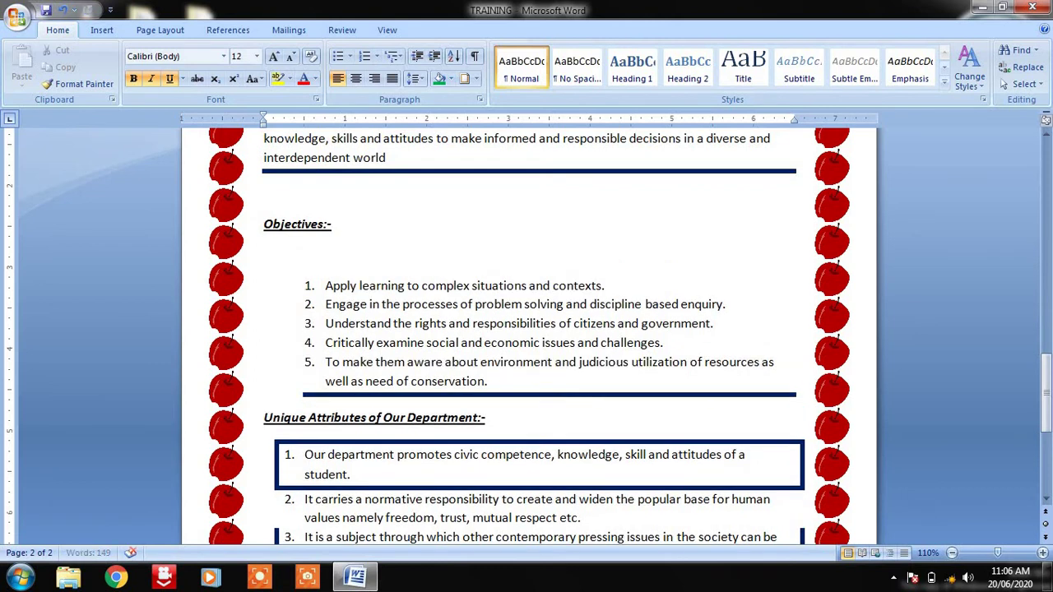
click(350, 57)
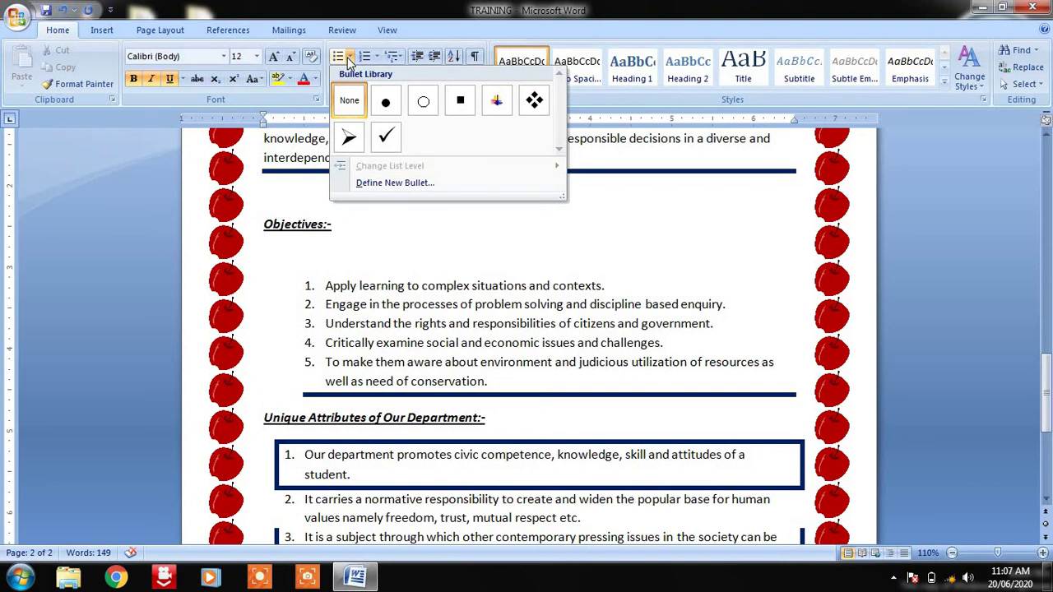
click(387, 102)
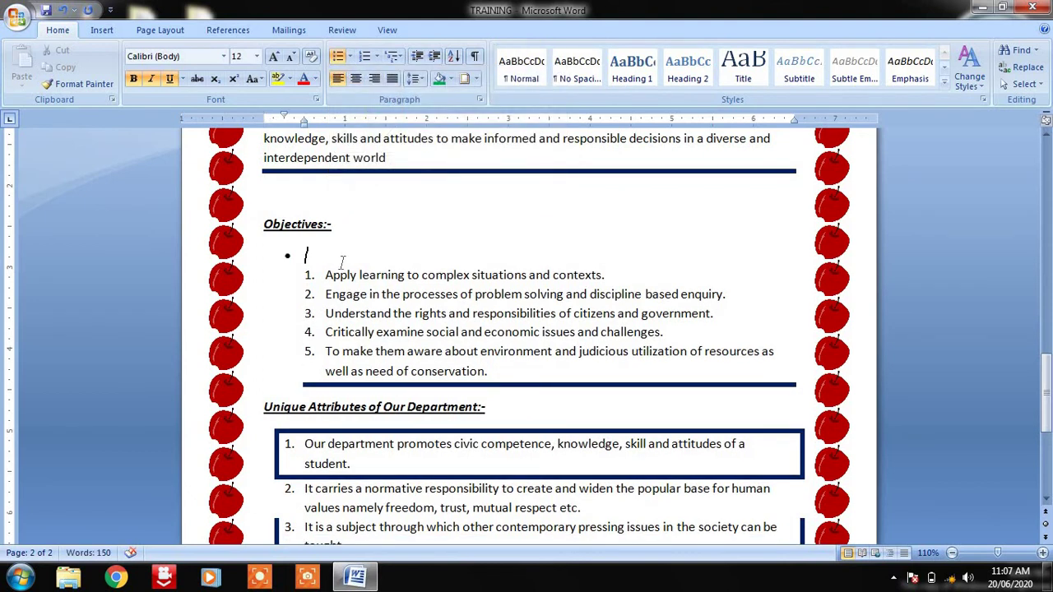
key(ctrl+z)
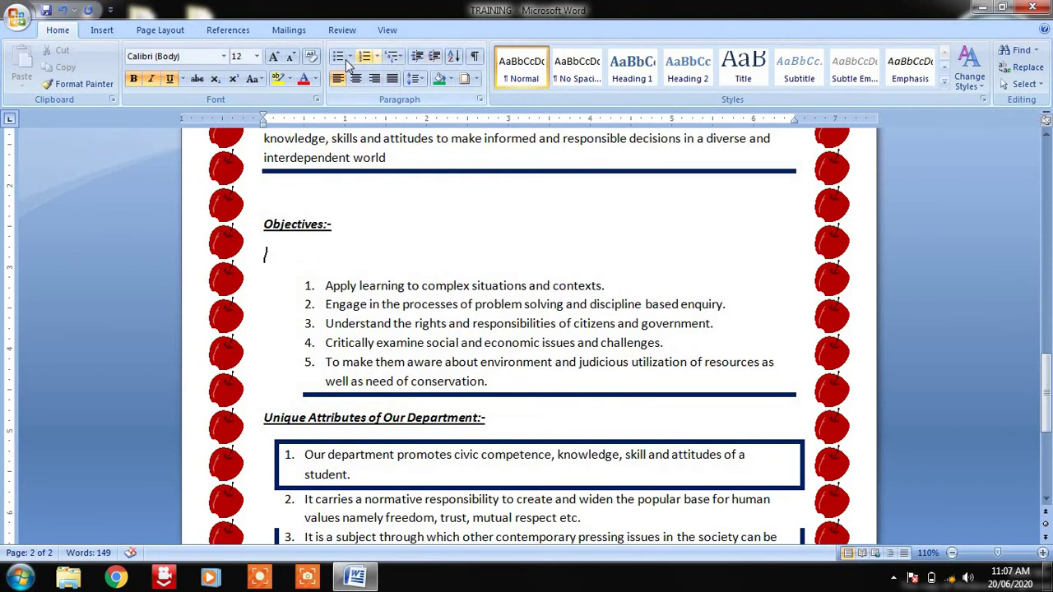
key(ctrl+y)
Step: Type bullet items Fggh, Fgh, Ghj and Gj, removing the extra trailing bullet
text(fg)
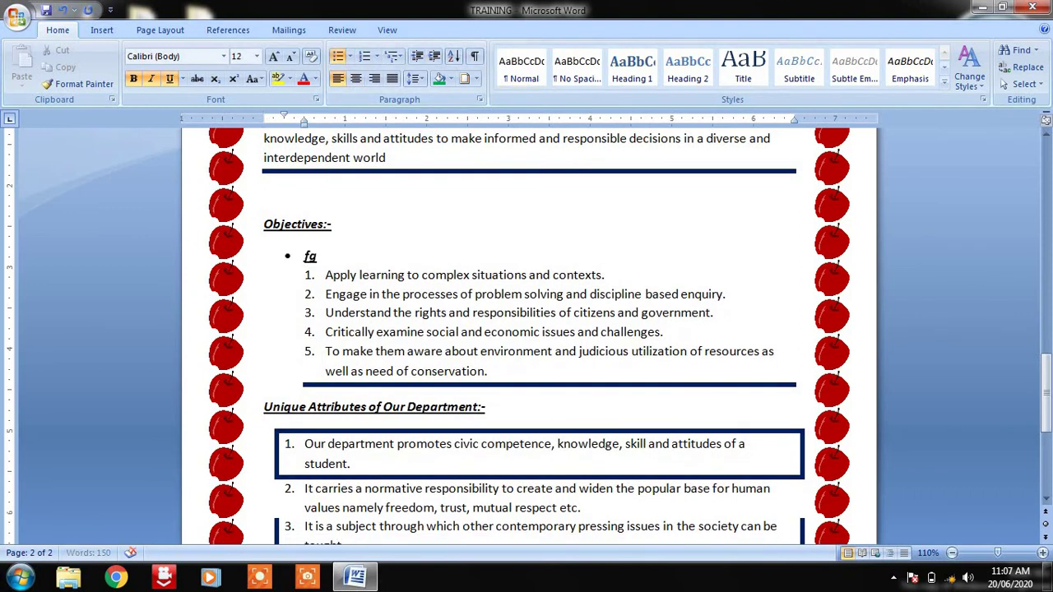
text(gh)
key(Return)
text(fgh)
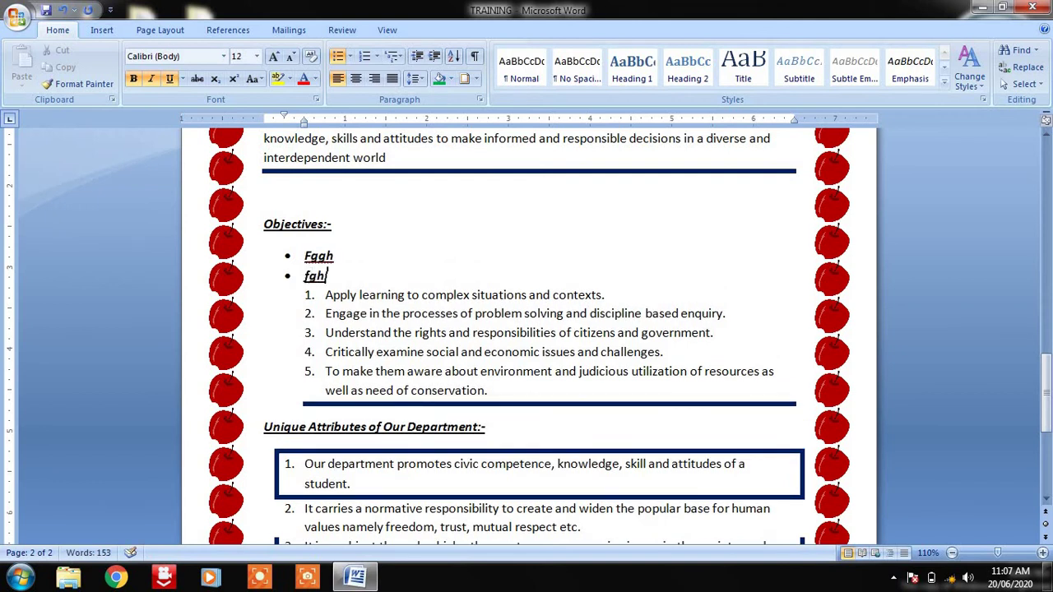
key(Return)
text(ghj)
key(Return)
text(gj)
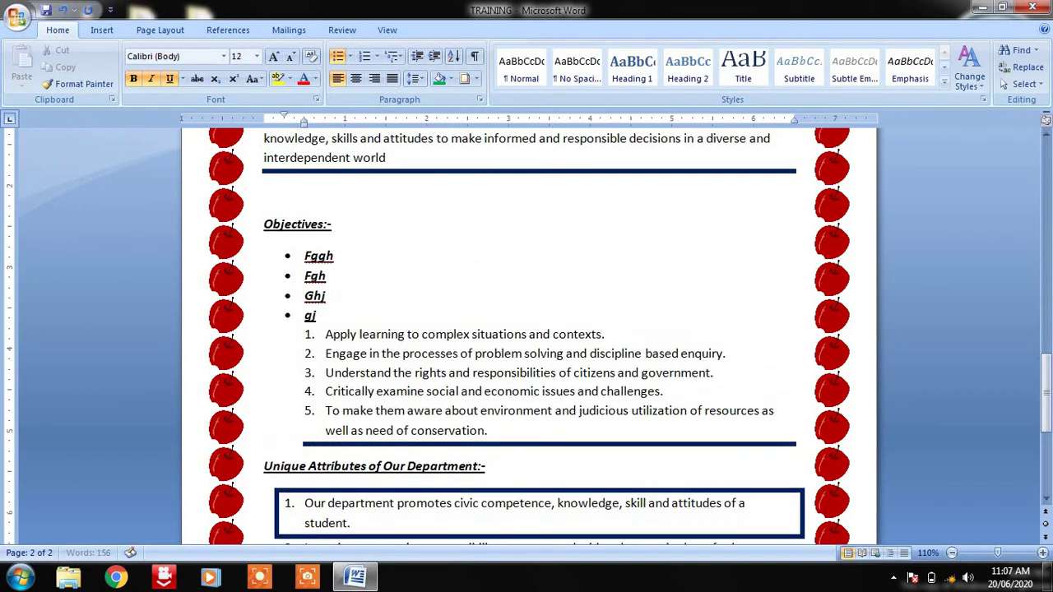
key(Return)
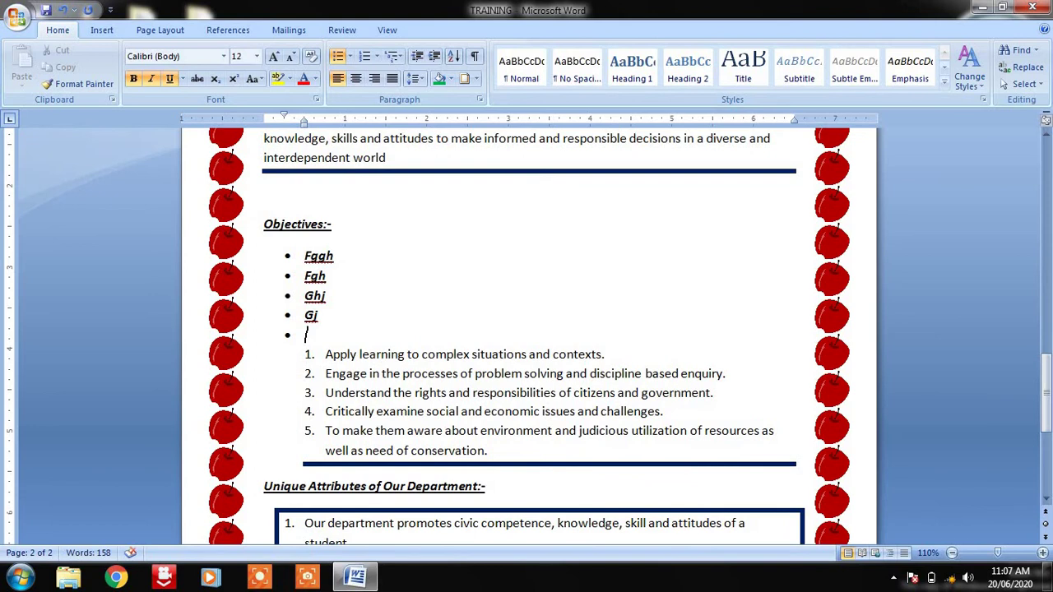
key(BackSpace)
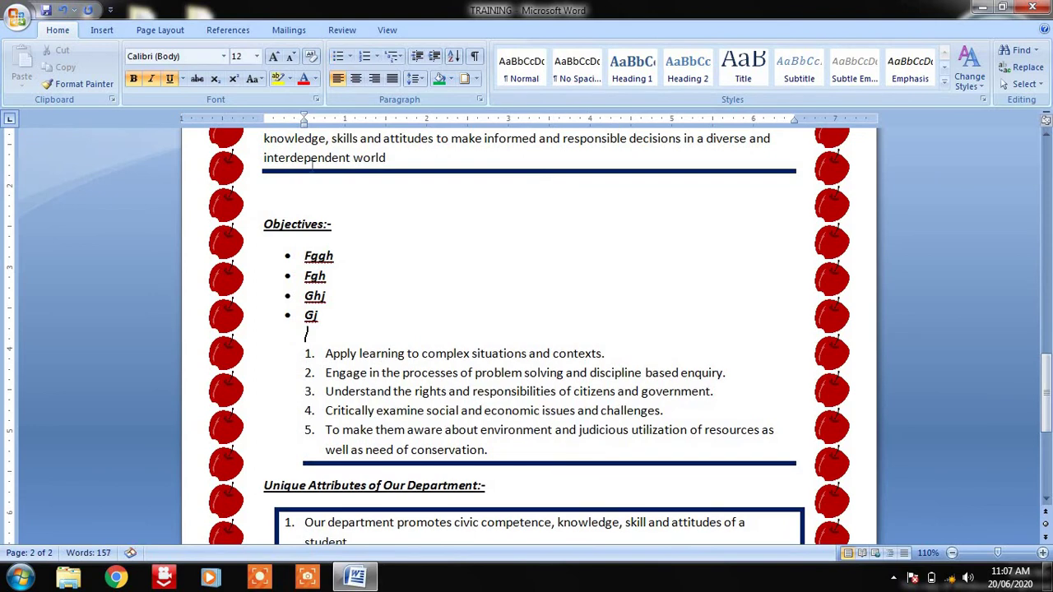
Step: Number the empty line in 1. 2. 3. style and enter items Fh, Jk, Ikjul and Ll
click(377, 57)
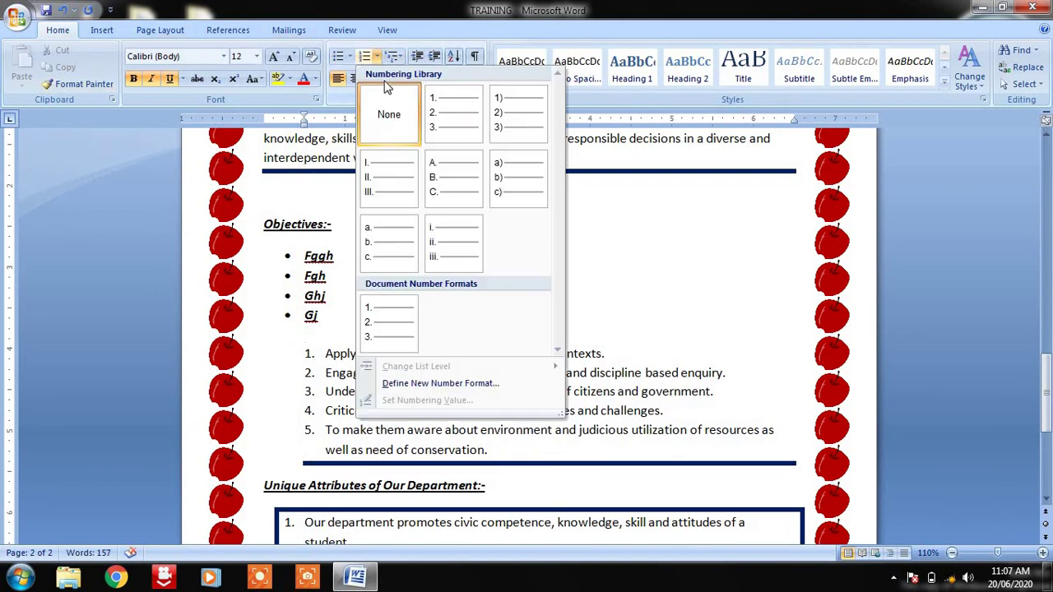
click(441, 123)
text(Fh)
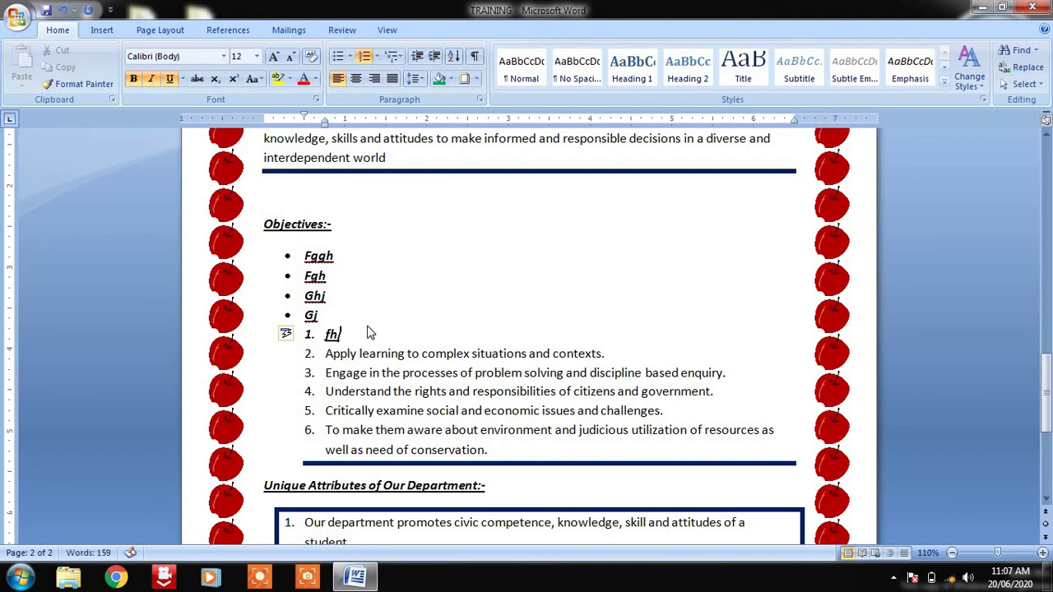
key(Return)
text(Jk)
key(Return)
text(Ikjul)
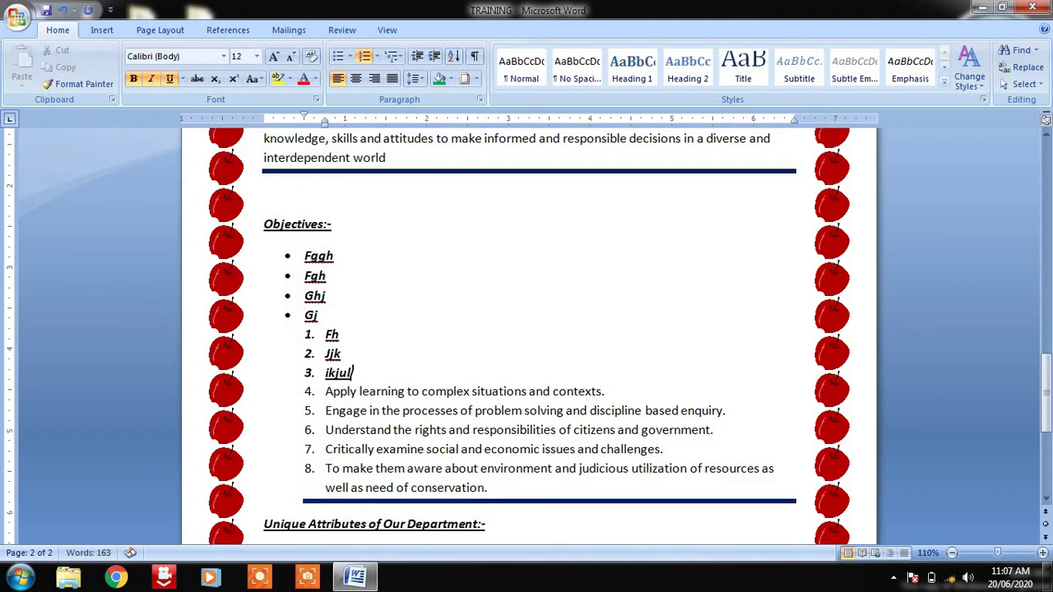
key(Return)
text(Ll)
key(Return)
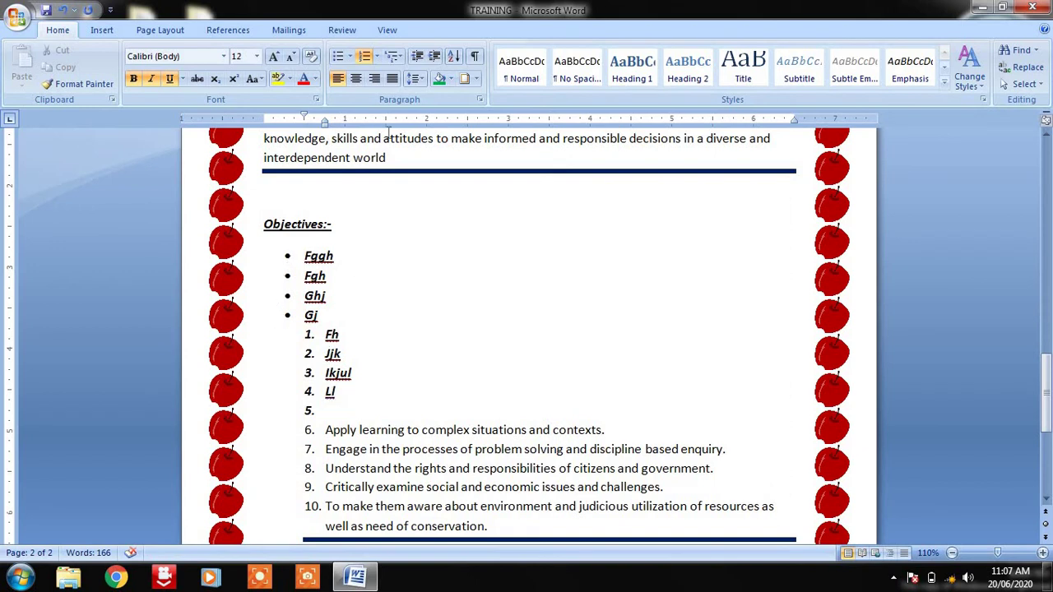
Step: Preview the multilevel list styles, then end the numbered list with blank lines after the last objective
click(397, 61)
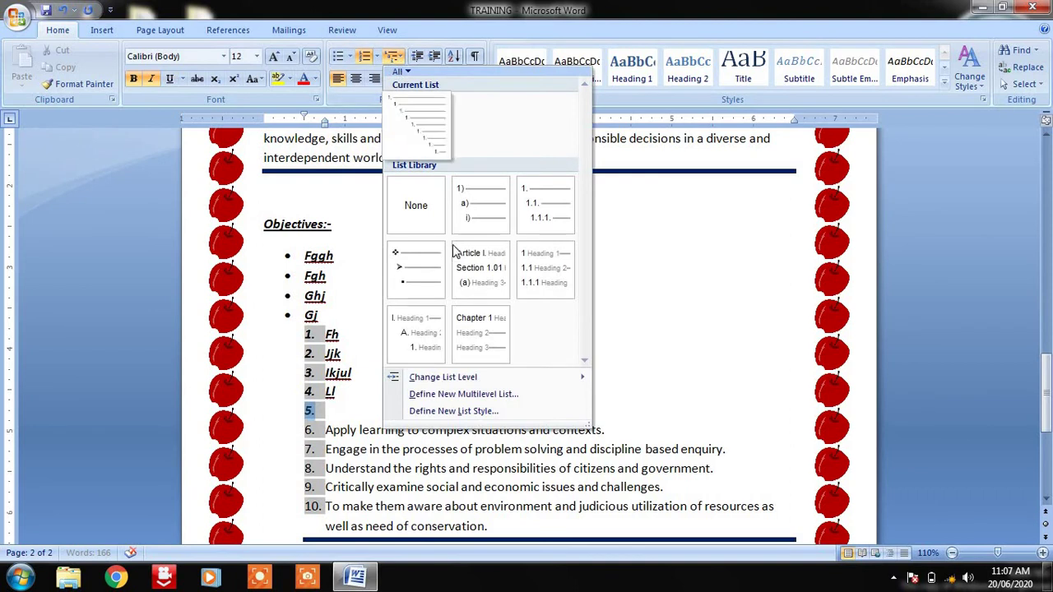
mouse_move(478, 214)
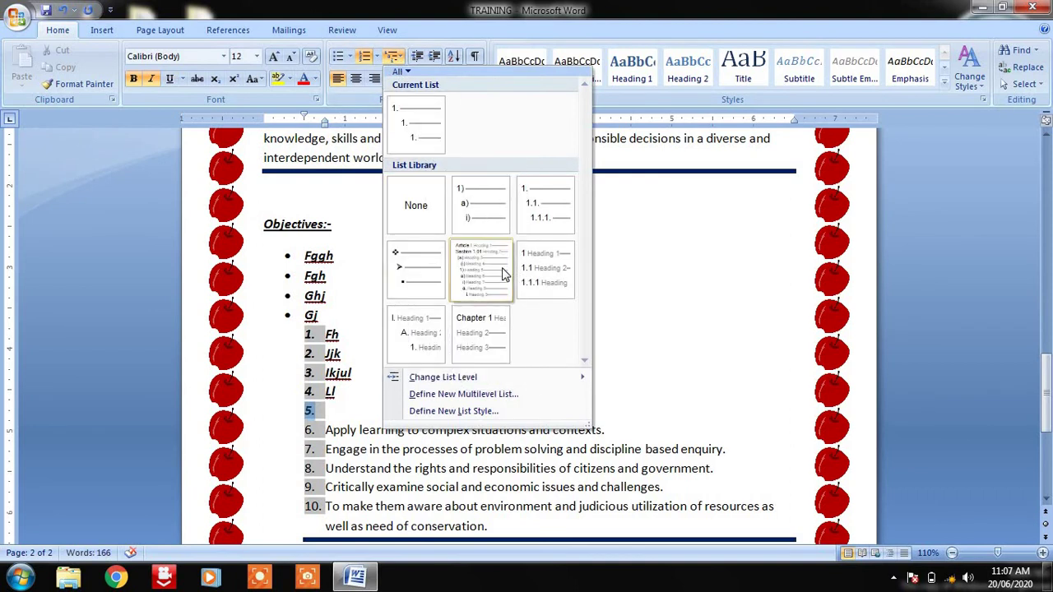
mouse_move(480, 258)
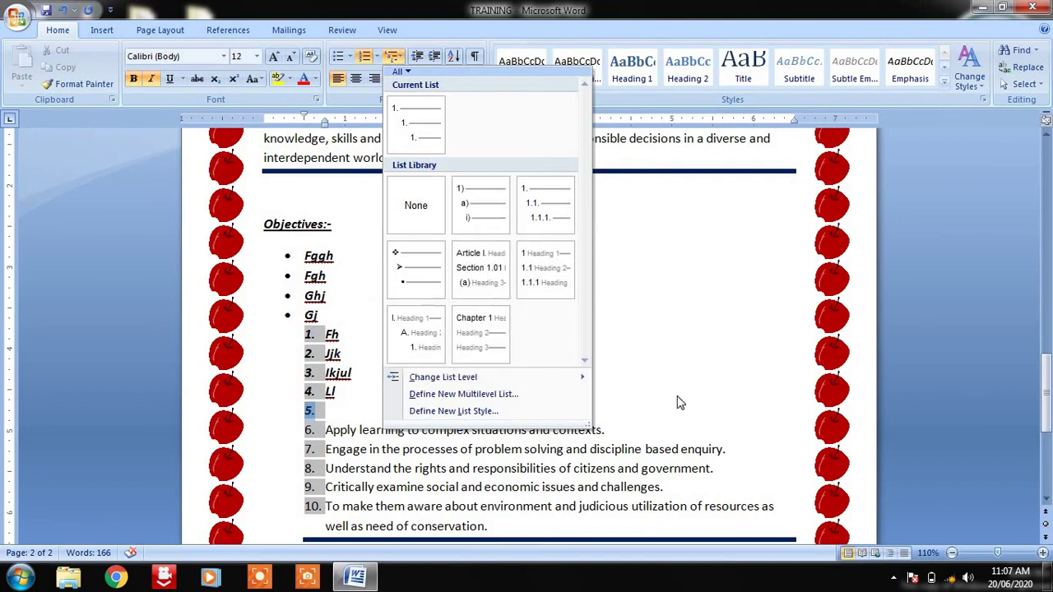
click(503, 465)
click(501, 523)
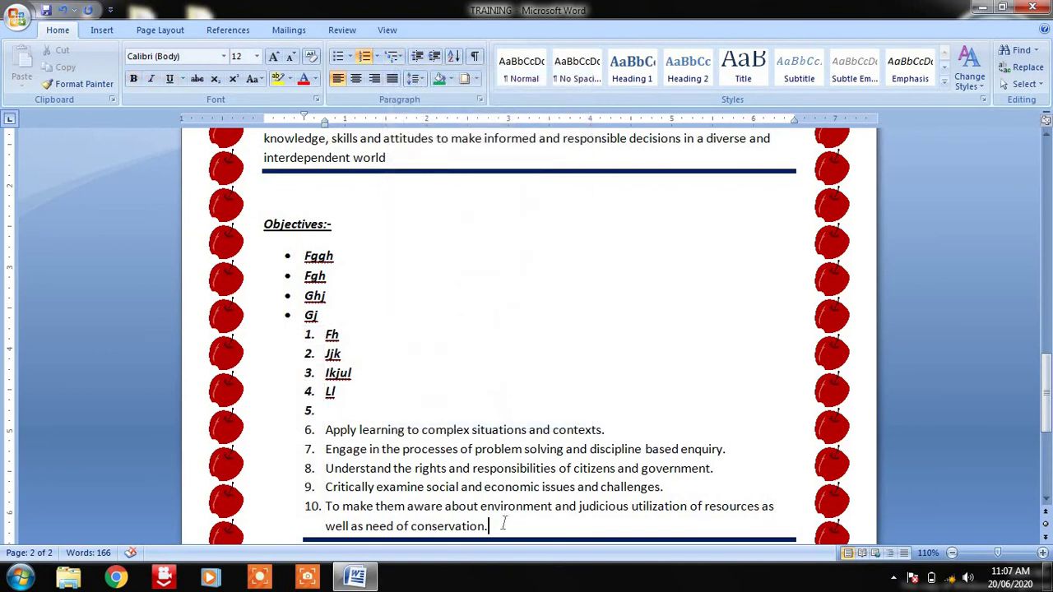
key(Return)
key(Return)
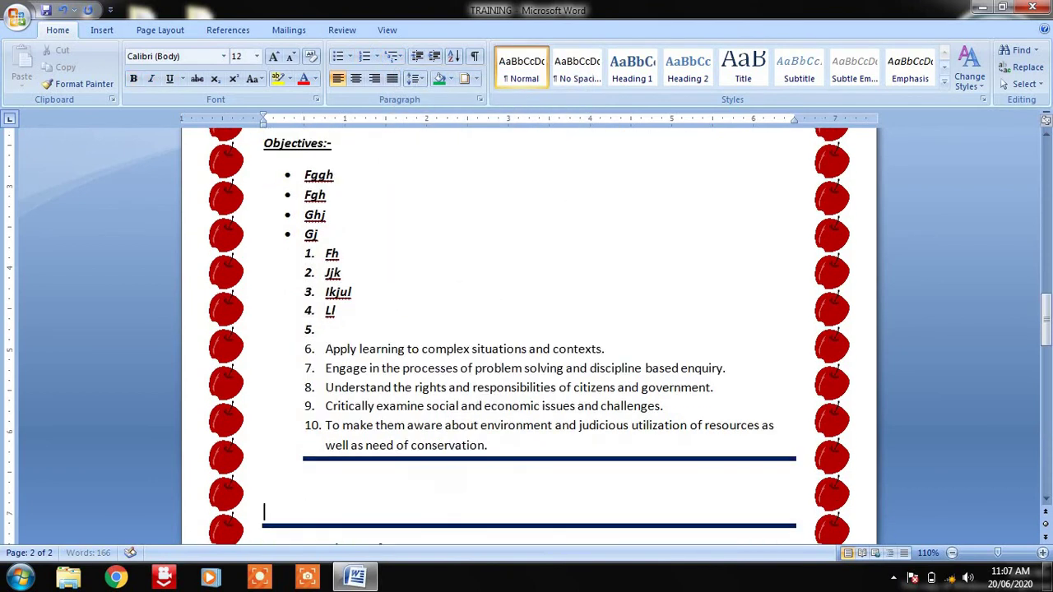
key(Return)
key(Return)
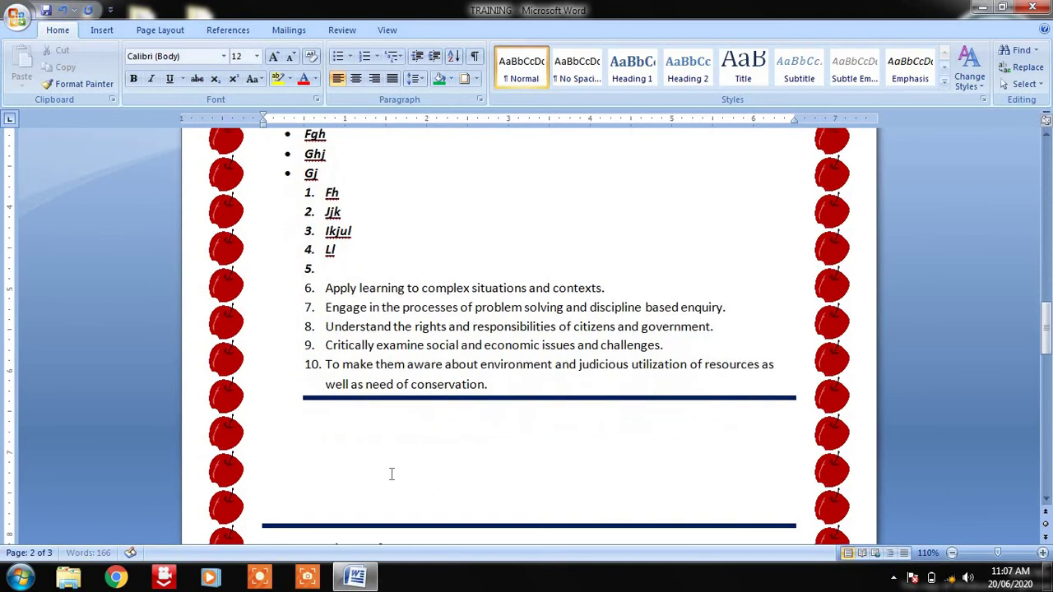
Step: Type four sample lines below the list, indenting the middle two
click(315, 424)
text(sfhdhfdgkjfhfkjg)
key(Return)
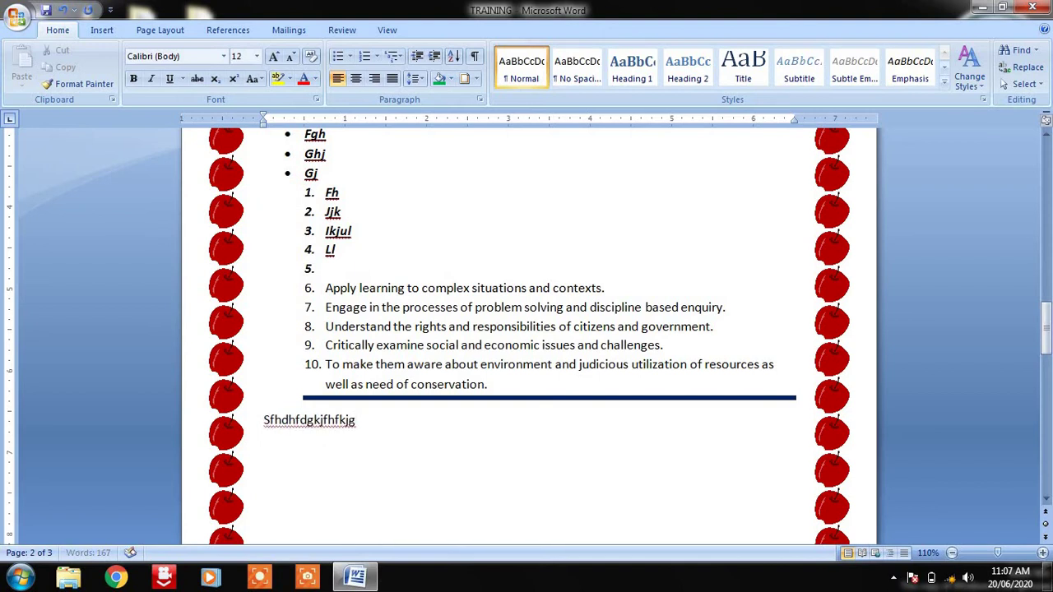
key(Tab)
text(hhhkjhhj)
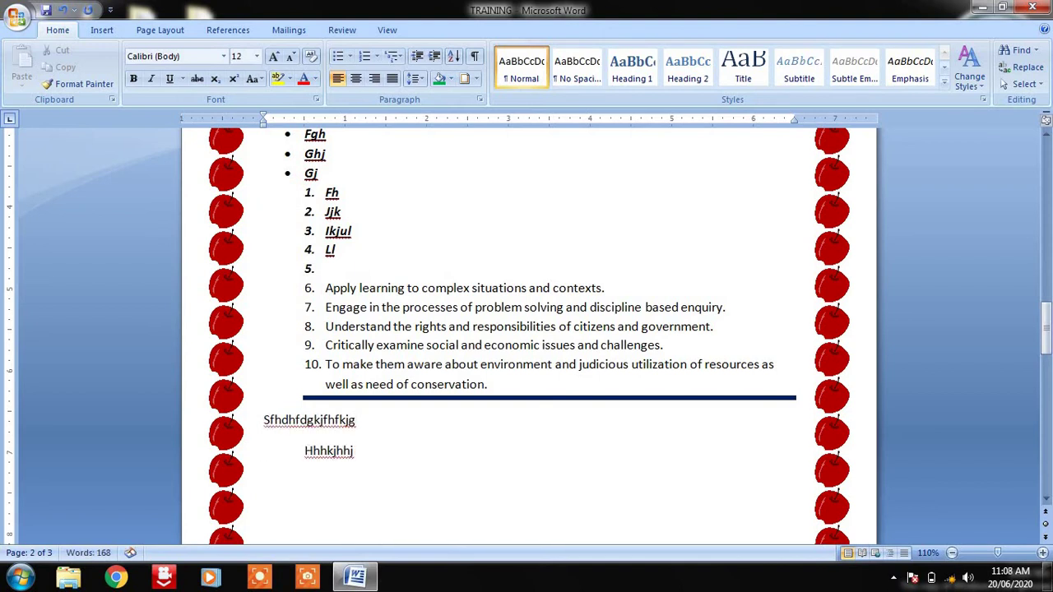
key(Return)
text(jhjhkjjkkk)
key(Return)
key(BackSpace)
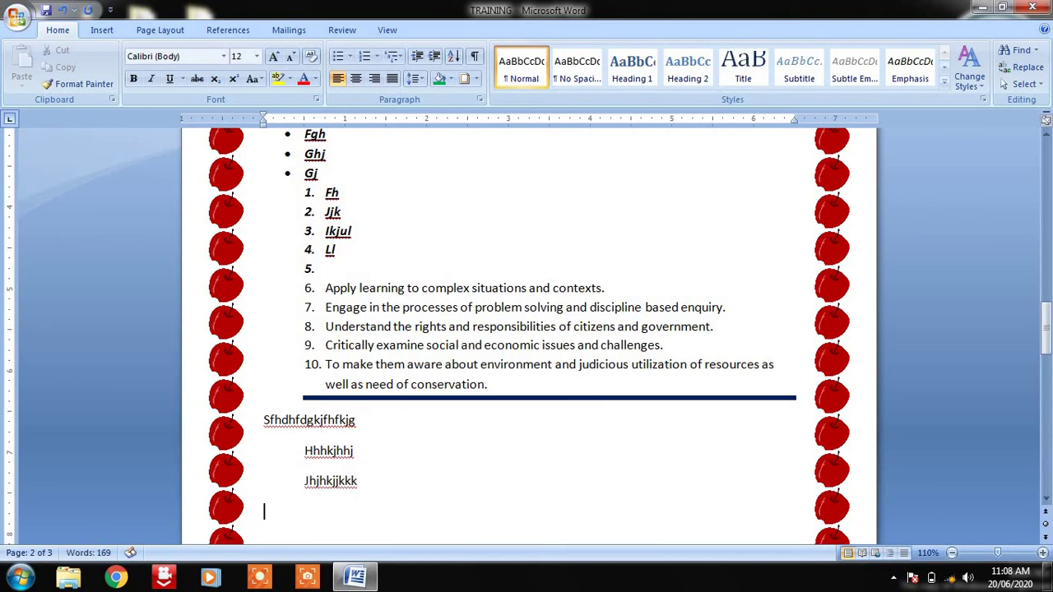
text(jjdkdhgffkgkfkbkgk)
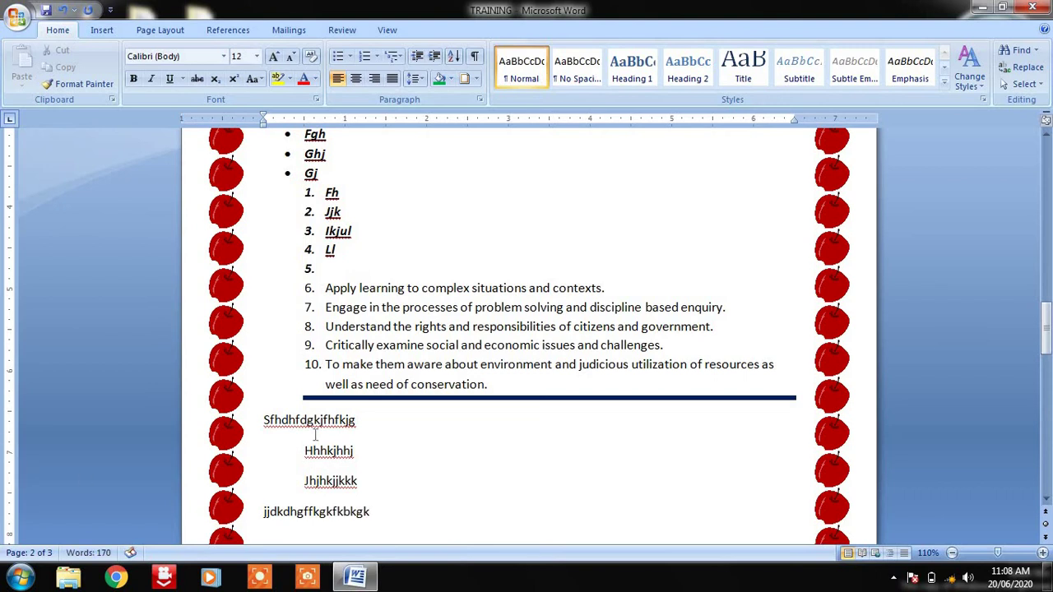
Step: Turn the four lines into a 1) a) i) multilevel list and move to the empty line below
drag(262, 420, 374, 515)
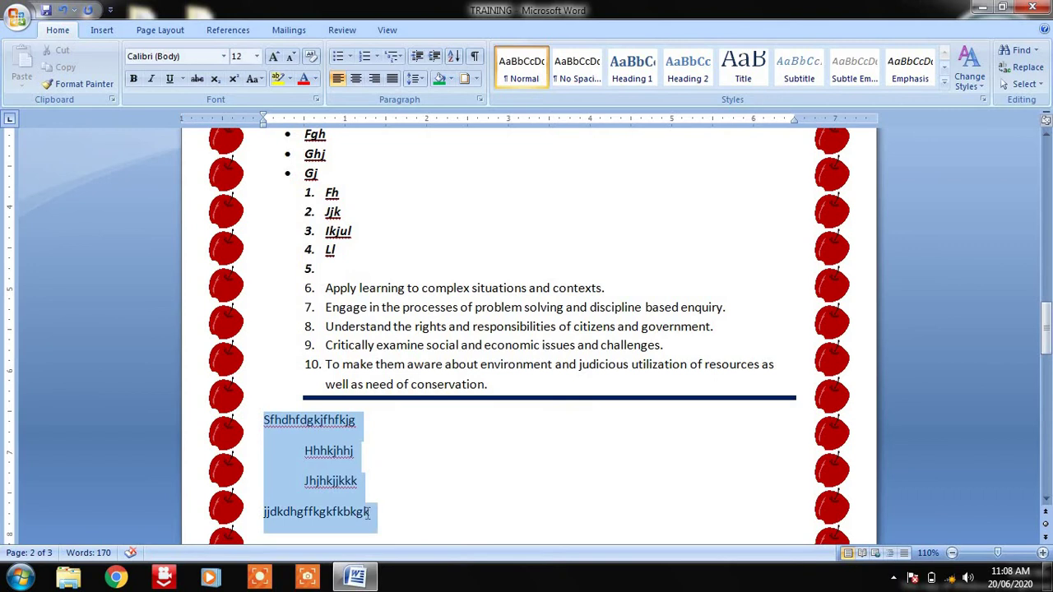
click(399, 56)
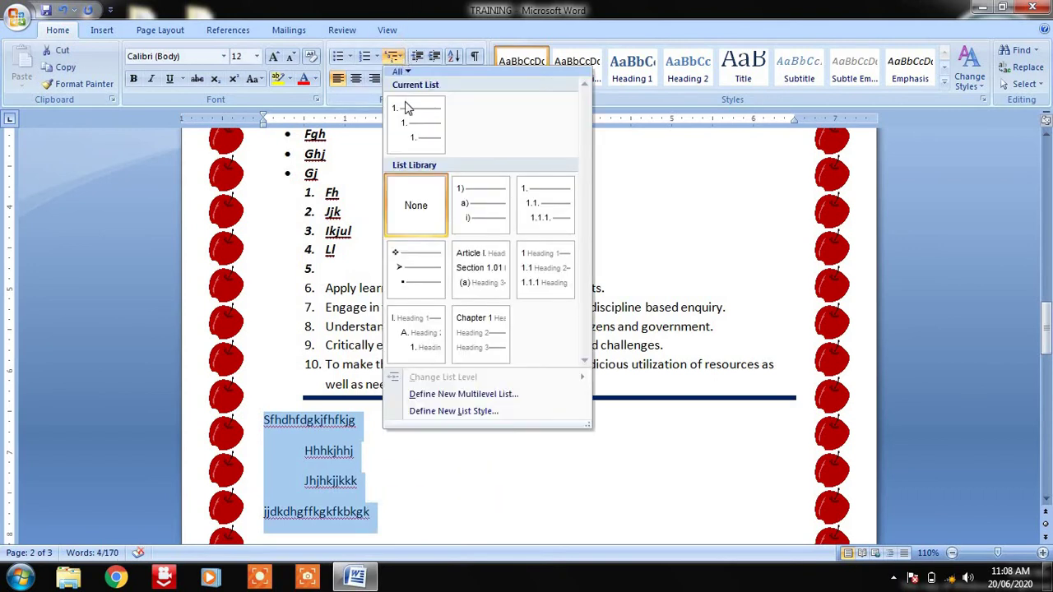
click(467, 206)
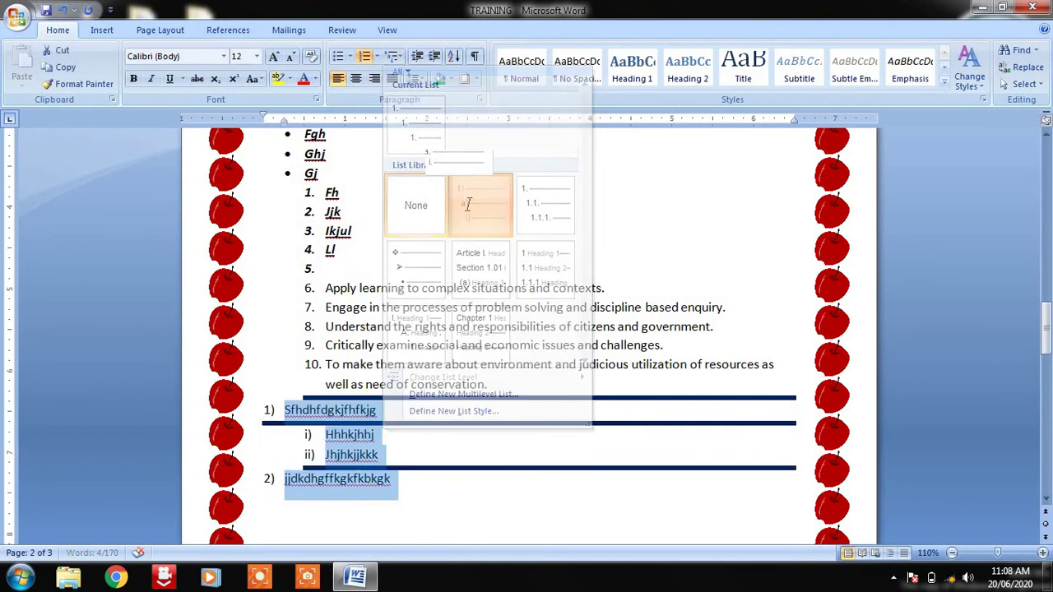
click(427, 519)
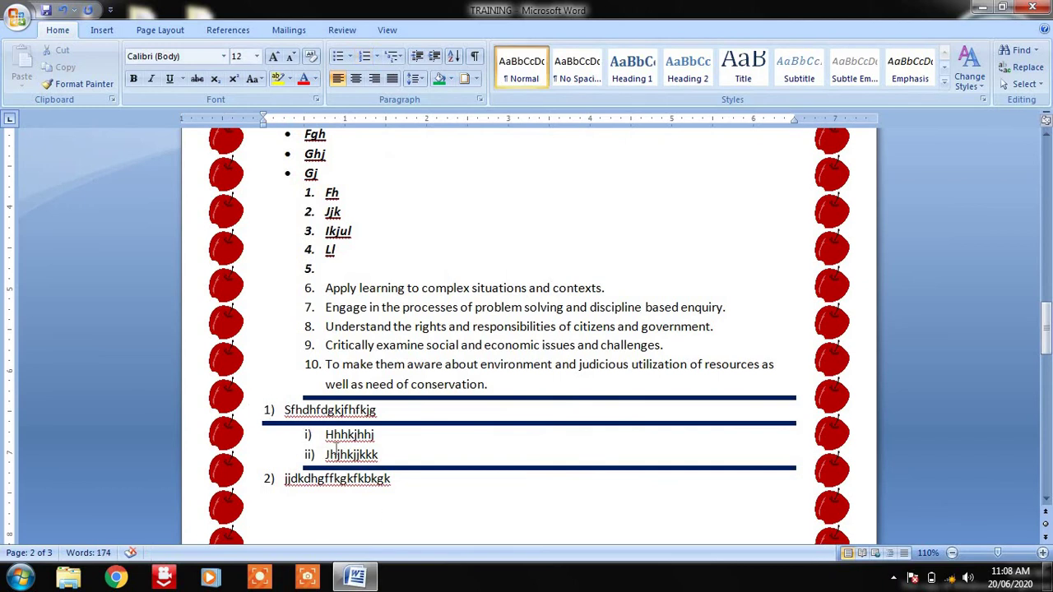
double_click(336, 461)
click(272, 492)
Step: Autoformat ___ into a horizontal border line below the second sub-list item, deleting stray test text
text(___)
key(Return)
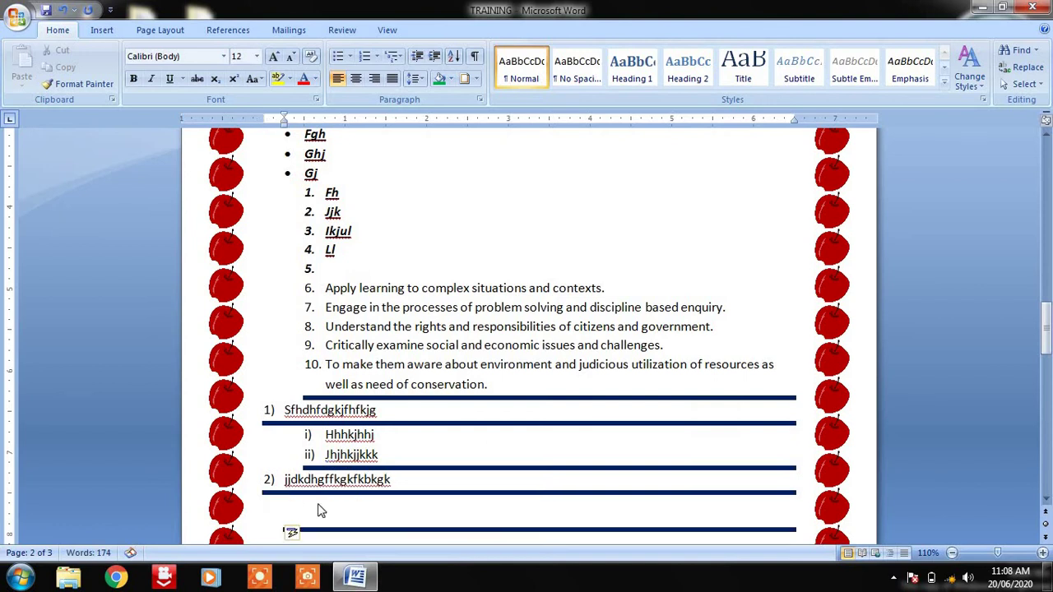
text(bhmjk)
key(Return)
key(BackSpace)
key(BackSpace)
key(BackSpace)
key(BackSpace)
key(BackSpace)
key(BackSpace)
key(BackSpace)
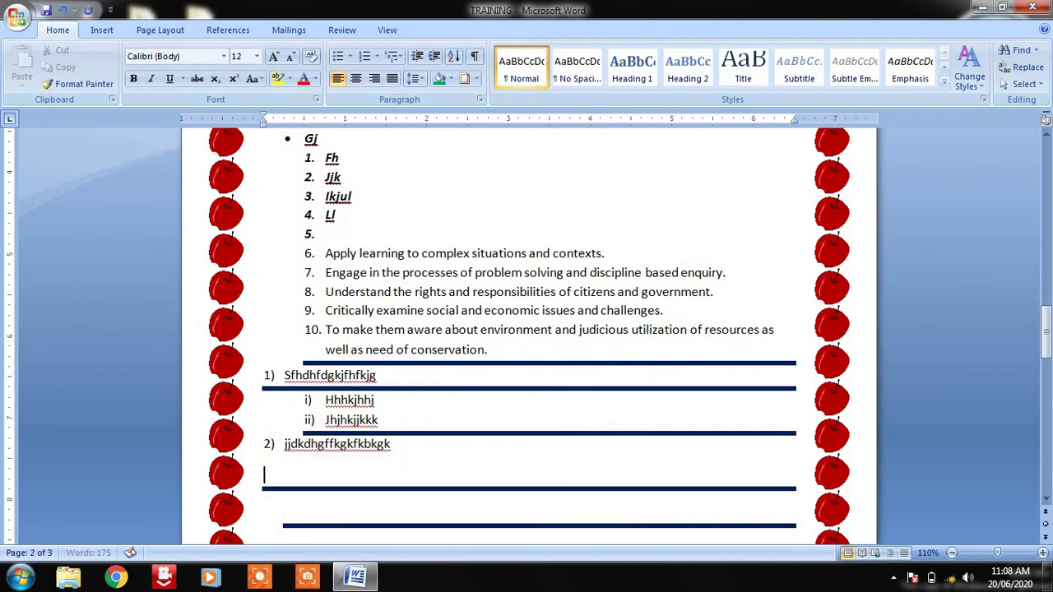
Step: Review the border options without changes, then increase the indent of the empty line after attribute 3
click(477, 83)
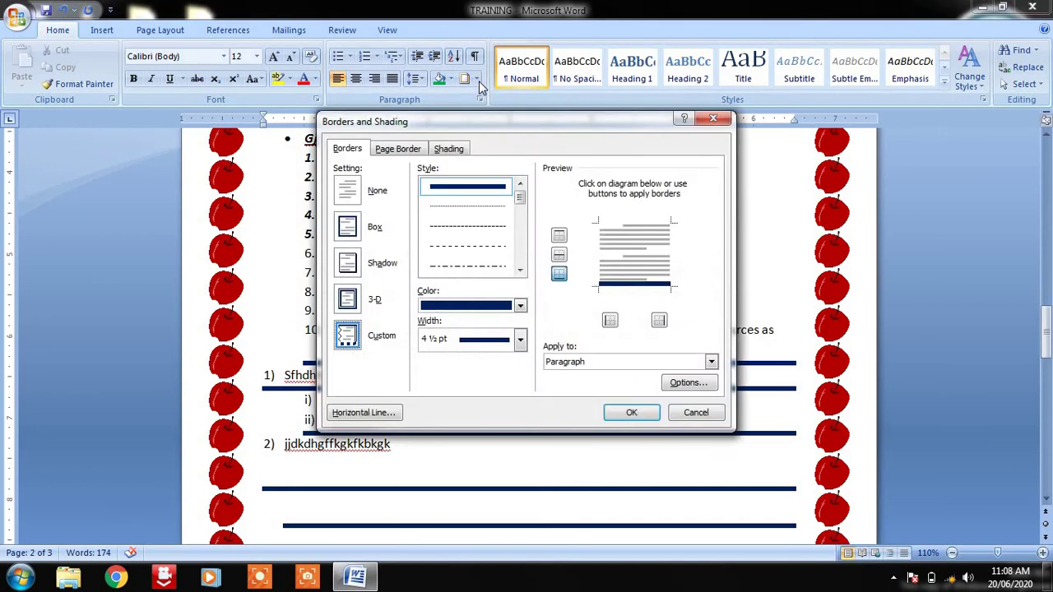
click(688, 413)
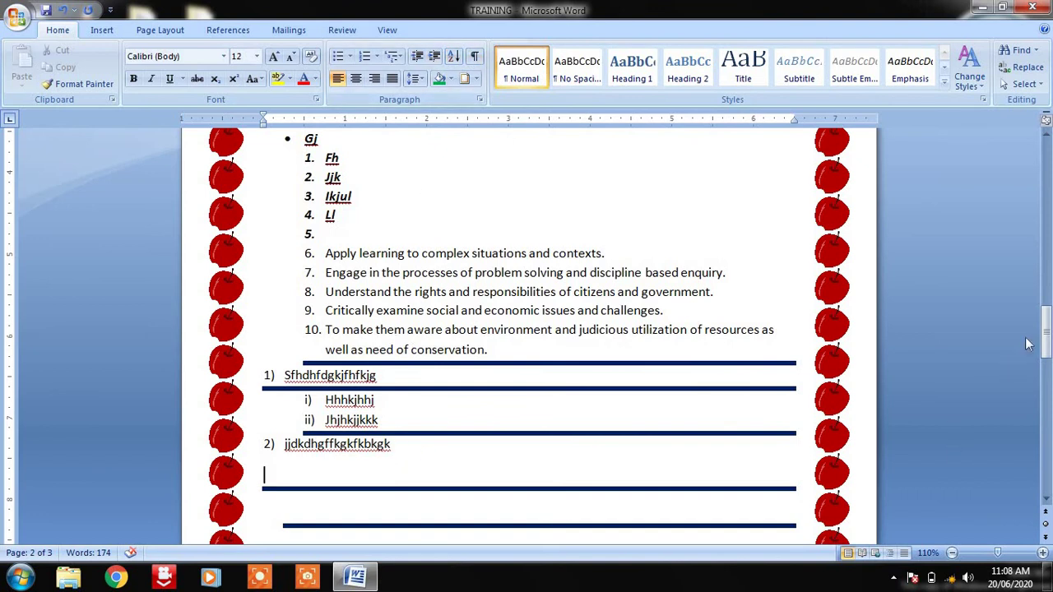
drag(1047, 339, 1047, 356)
drag(1046, 370, 1047, 420)
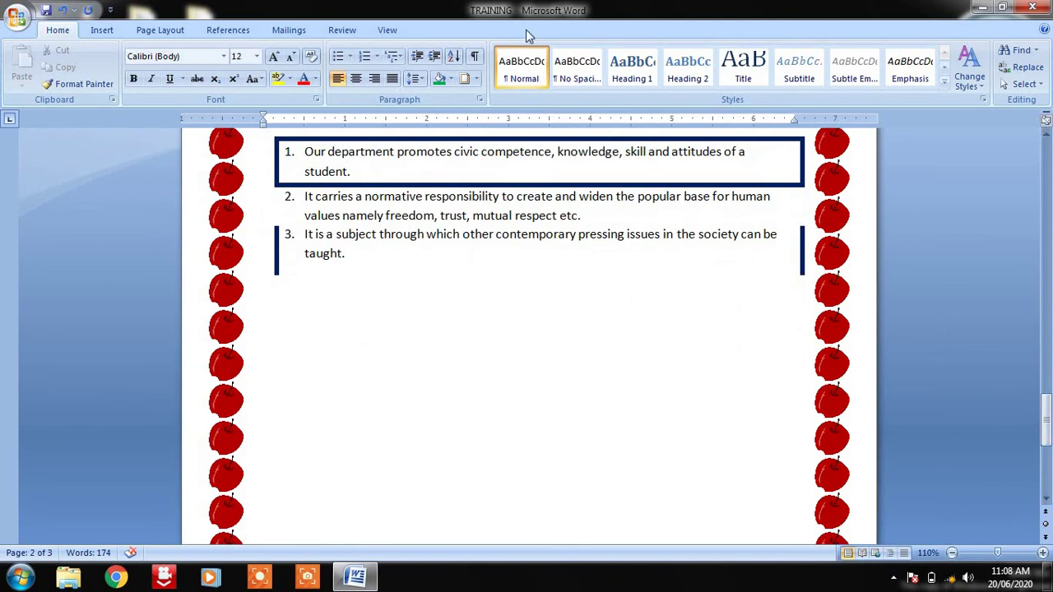
click(476, 79)
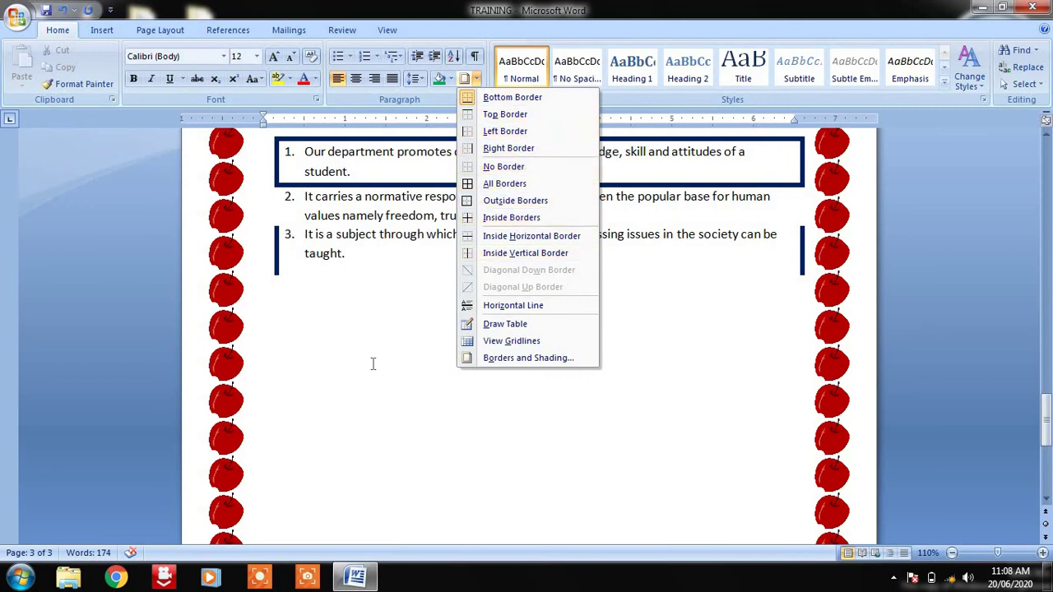
click(329, 324)
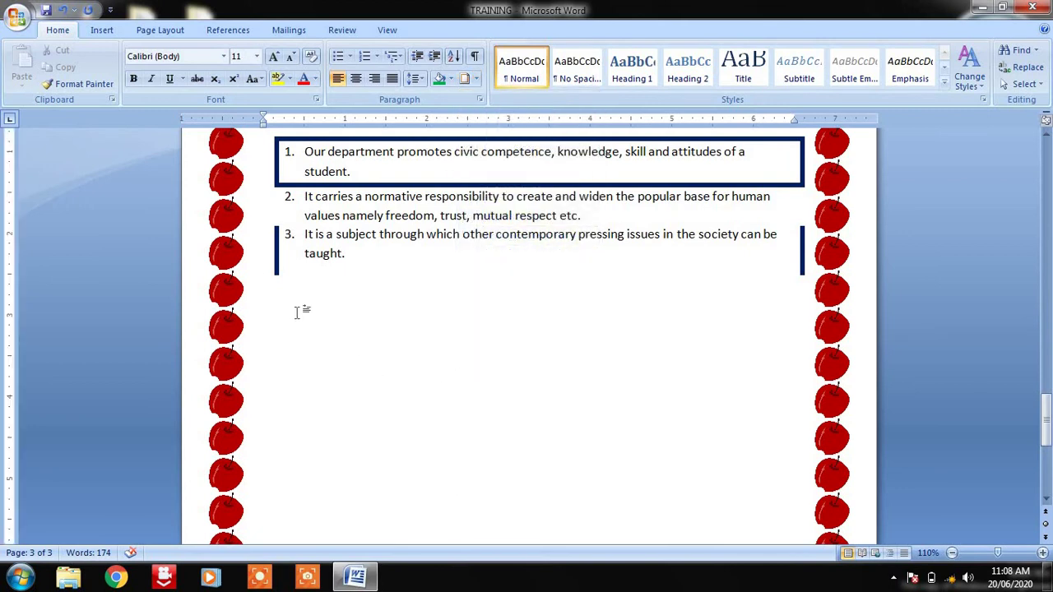
click(434, 58)
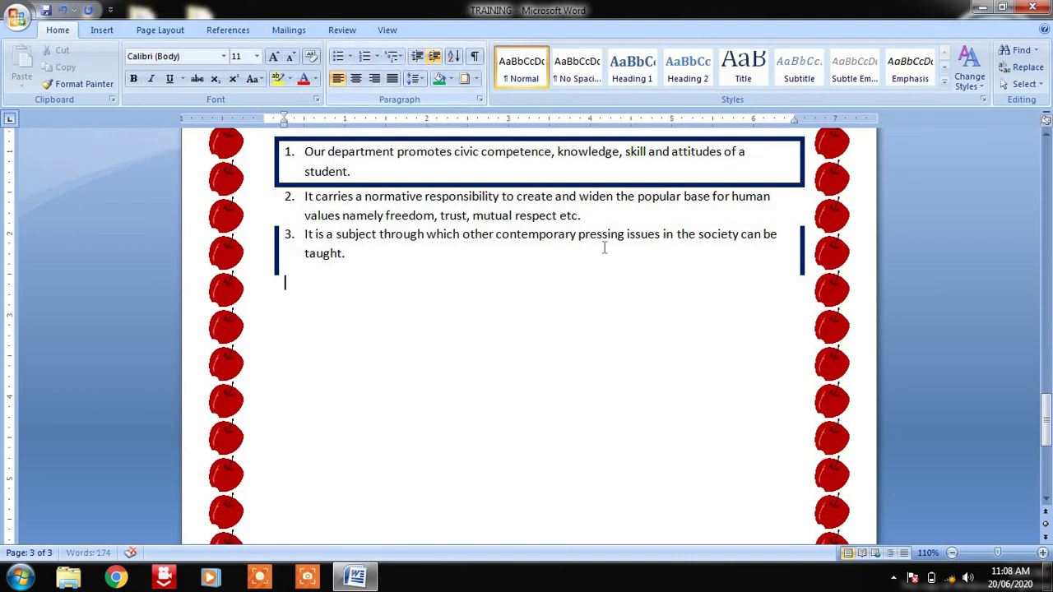
drag(1044, 415, 1021, 288)
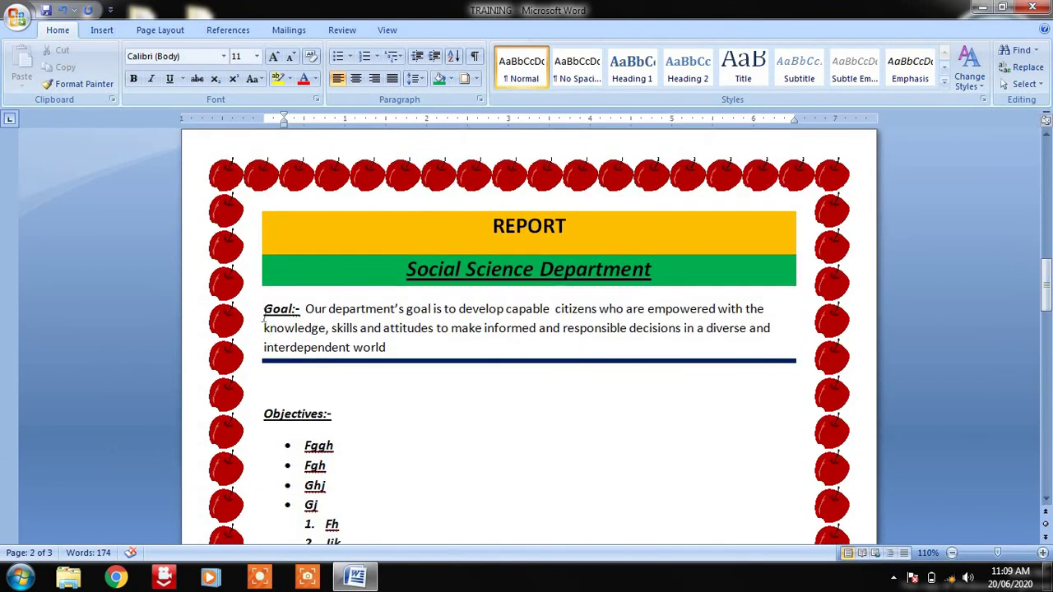
drag(264, 309, 391, 368)
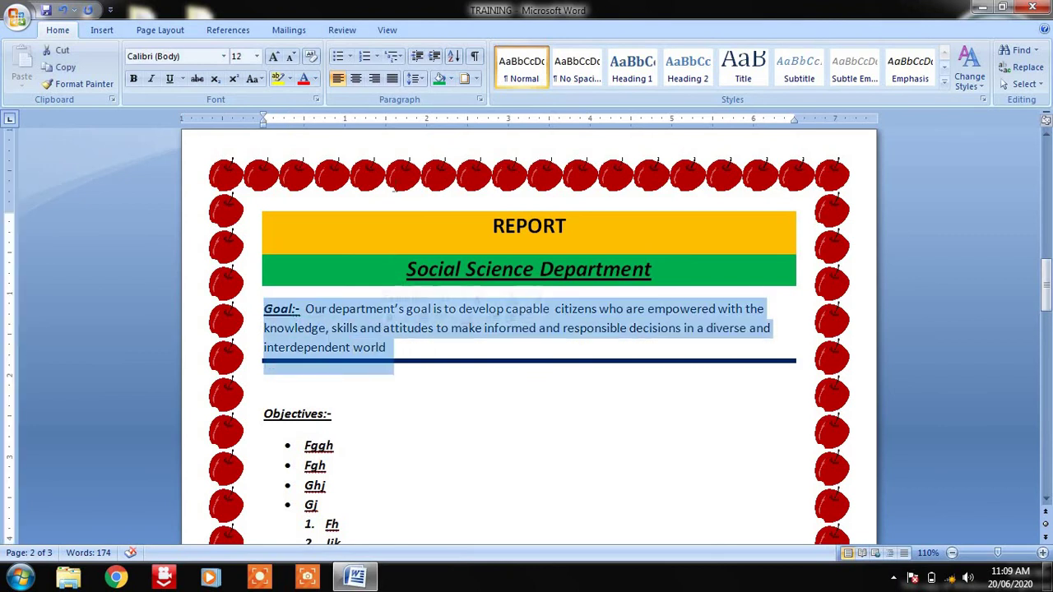
click(436, 58)
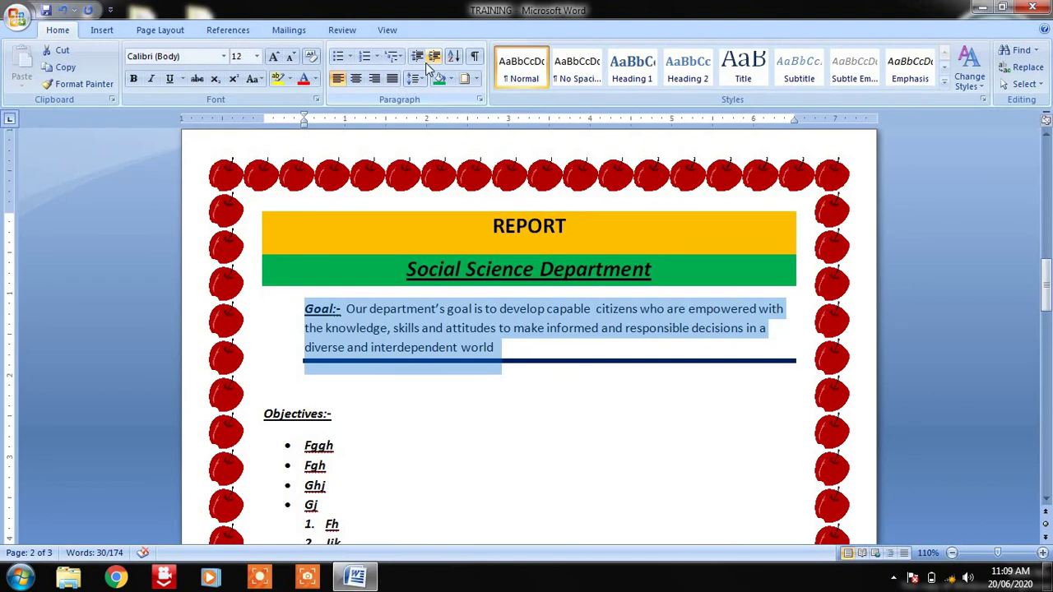
click(422, 59)
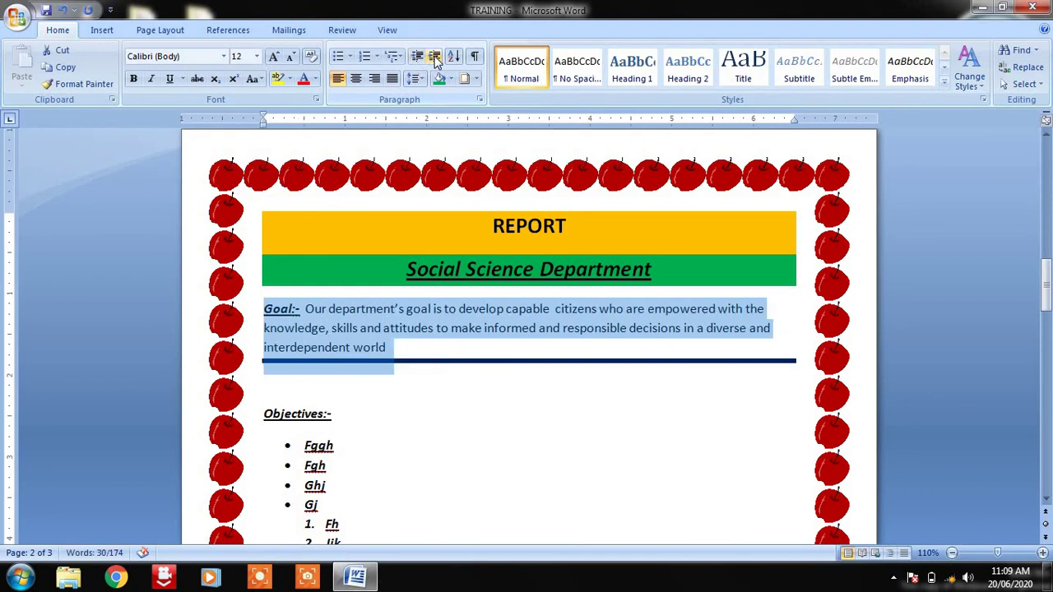
click(435, 56)
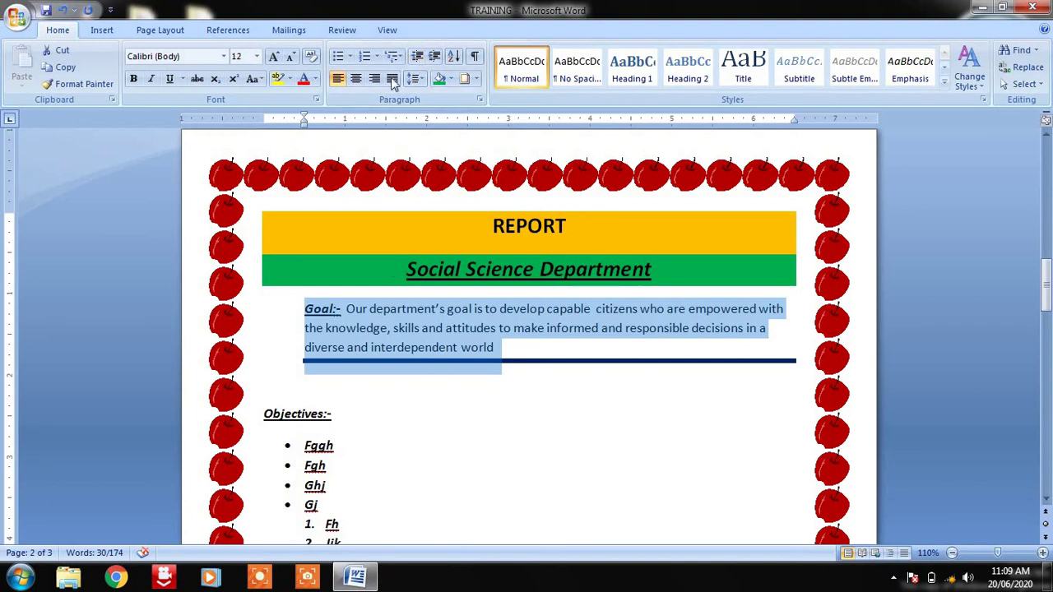
click(418, 56)
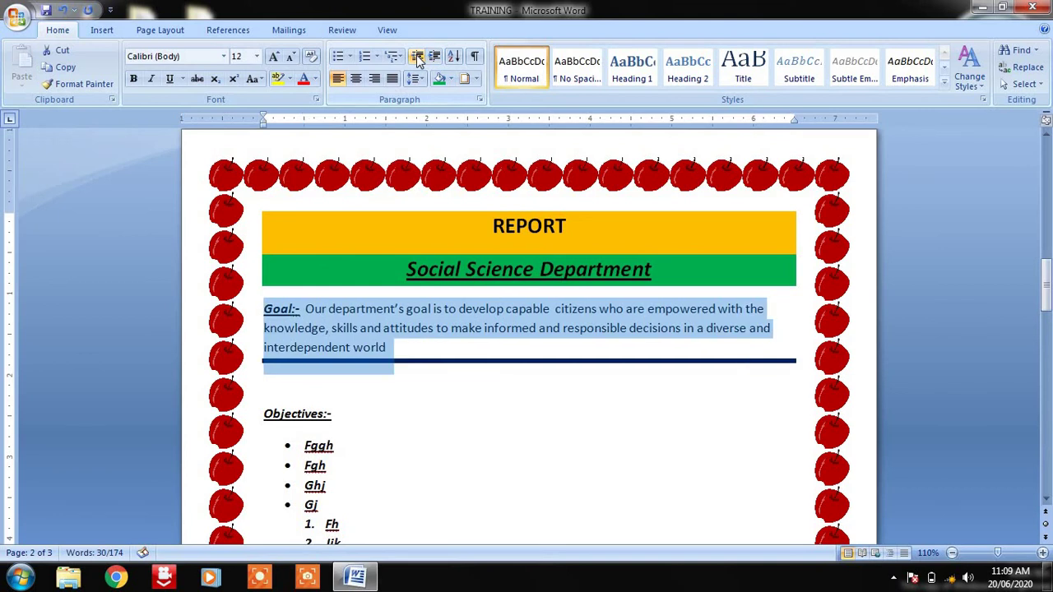
click(436, 56)
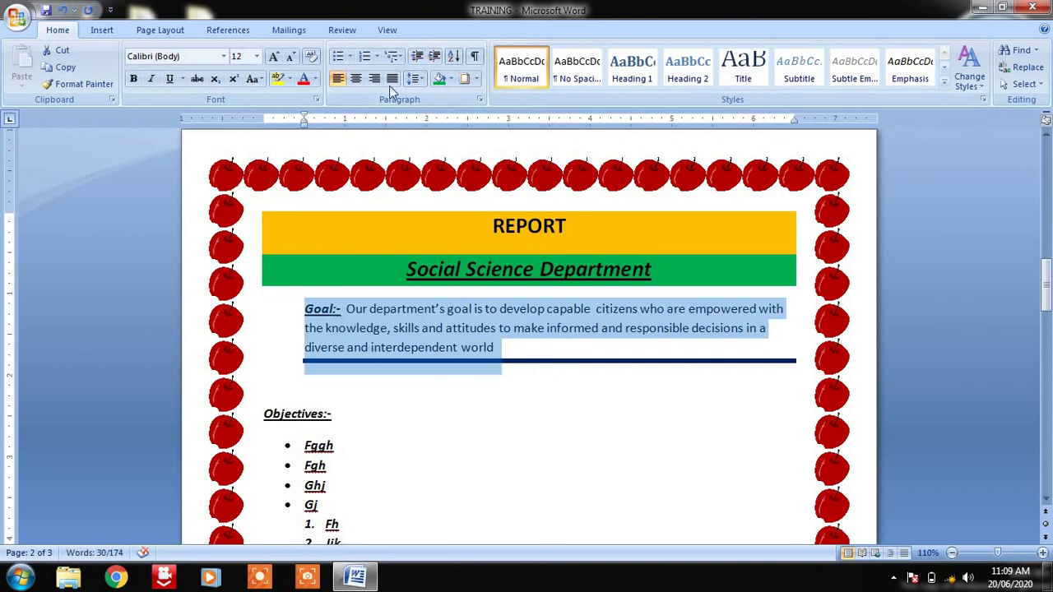
click(417, 57)
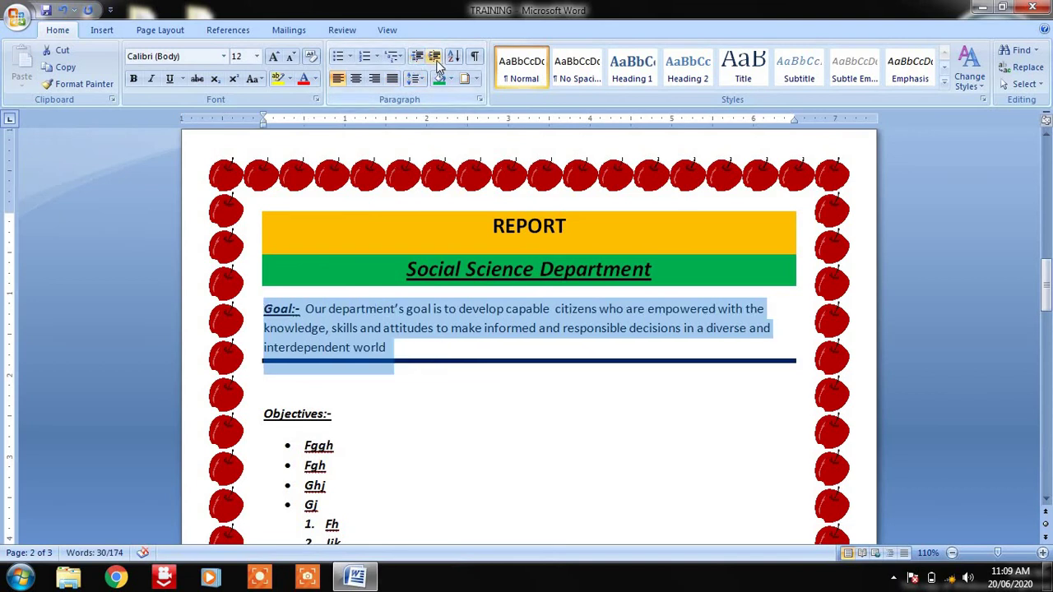
click(435, 57)
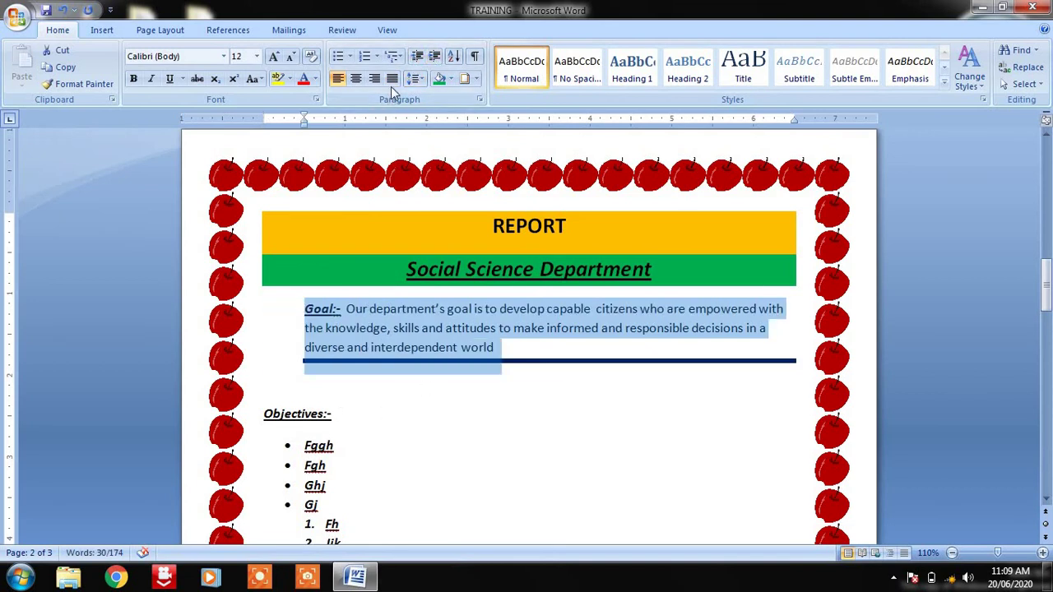
click(417, 58)
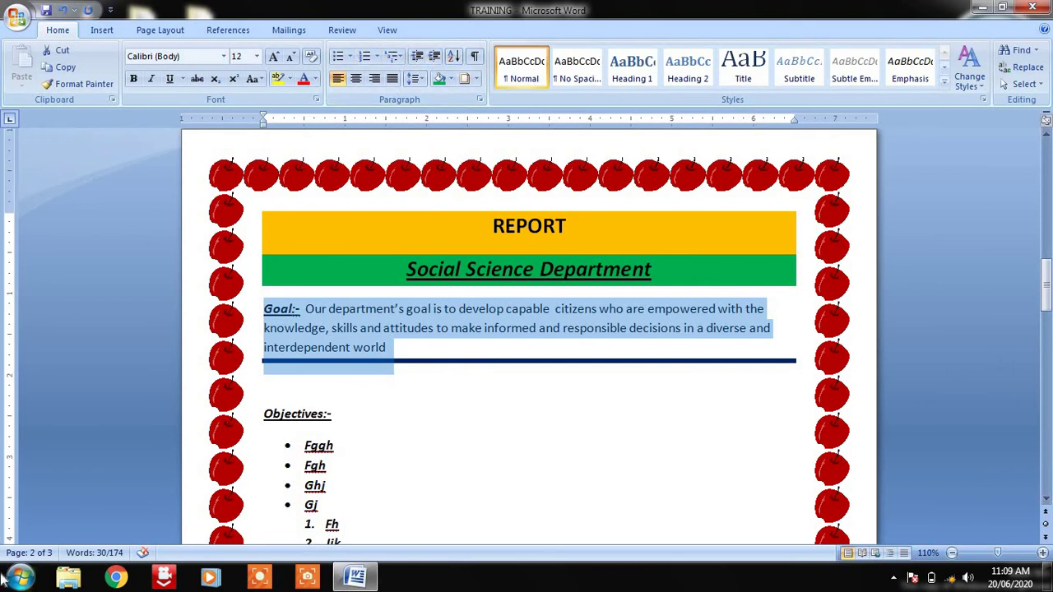
drag(1047, 313, 1047, 424)
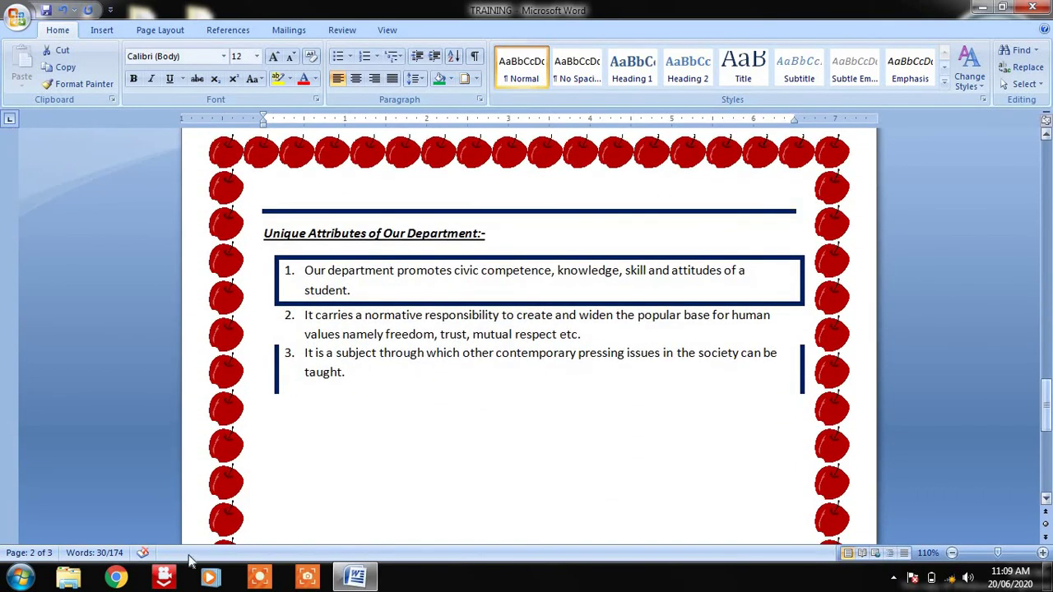
Step: Below attribute 3, type the first three capitalised names, each on its own line
click(326, 461)
key(BackSpace)
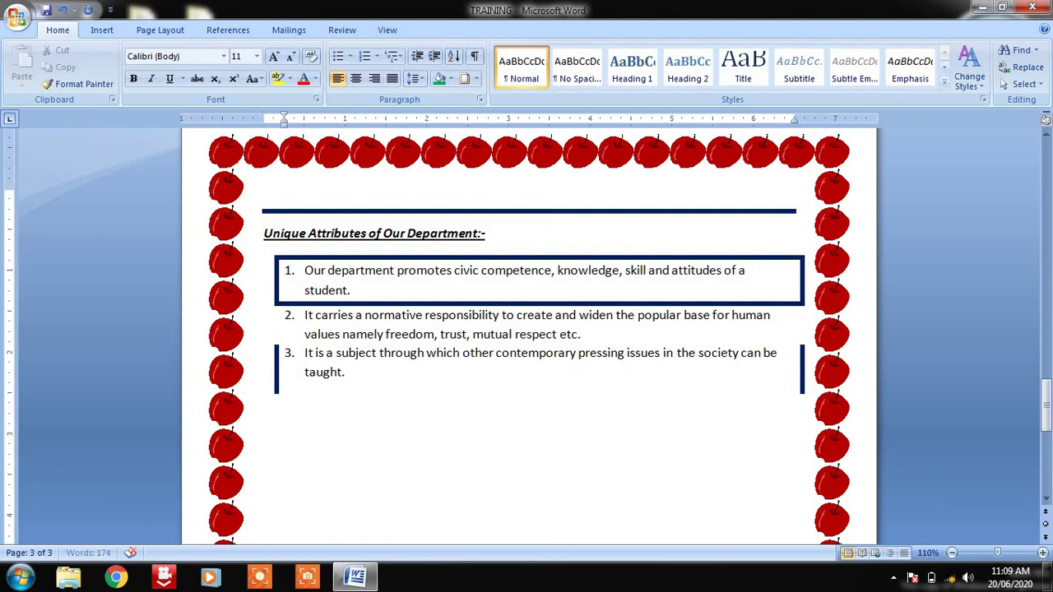
text(ROHIT)
key(Return)
text(MAHIMA)
key(Return)
text(ZEHRA A)
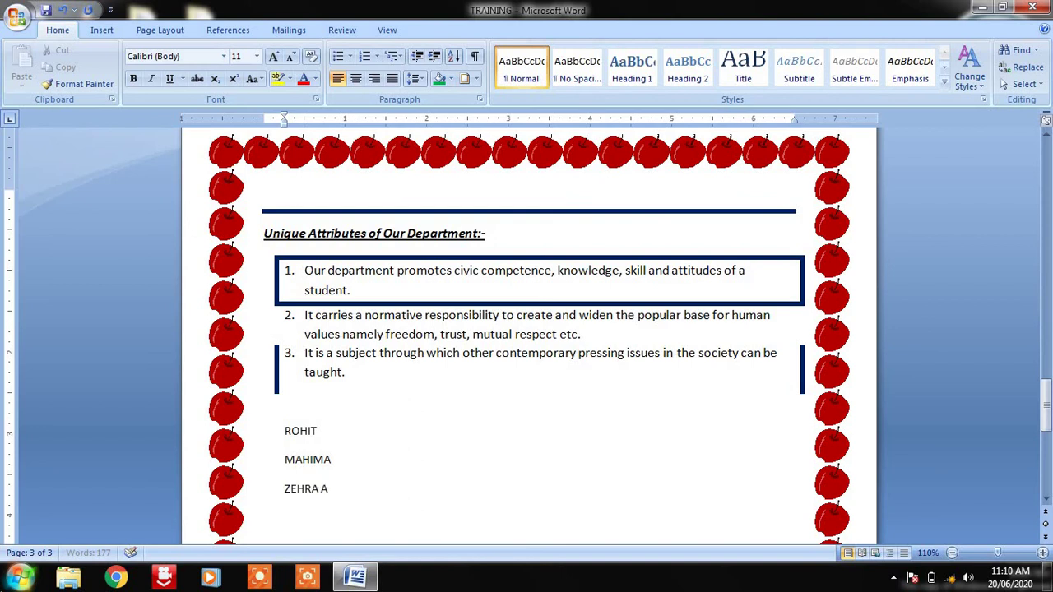
text(MAN)
Step: Move the fourth name onto its own line and add the last two names, one per line
click(338, 489)
key(Return)
key(Right)
key(Right)
key(Right)
key(Right)
key(Return)
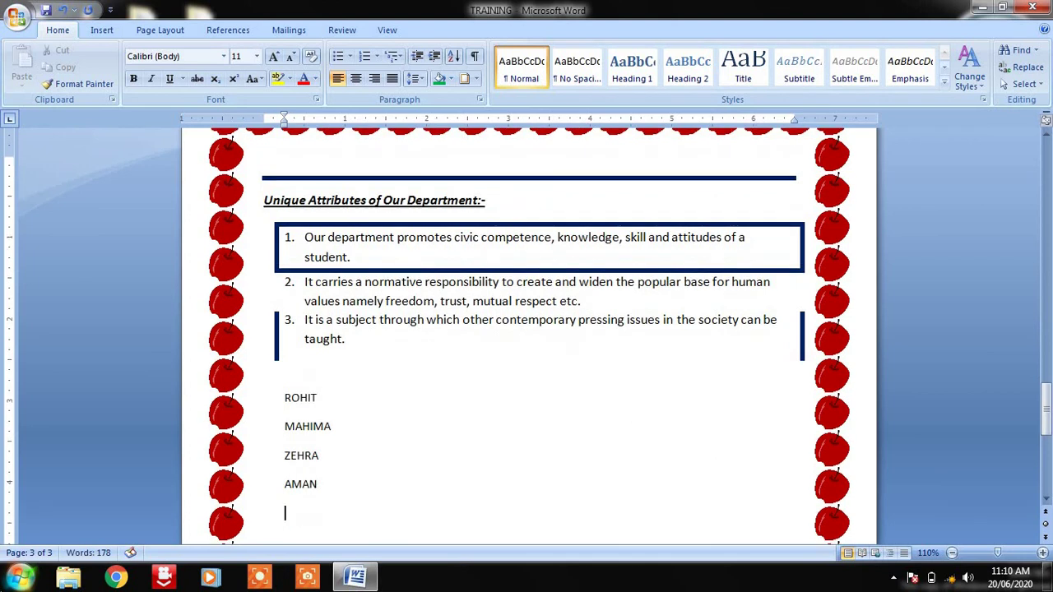
text(BULBUL)
key(Return)
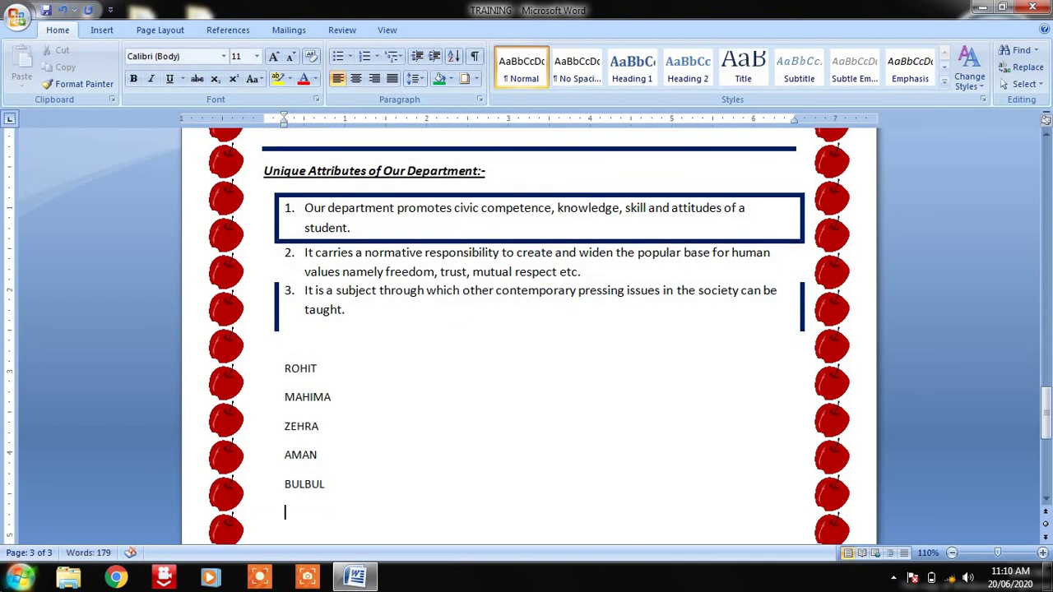
text(CHETAN)
Step: Sort the six selected names alphabetically in ascending order
drag(298, 376, 318, 519)
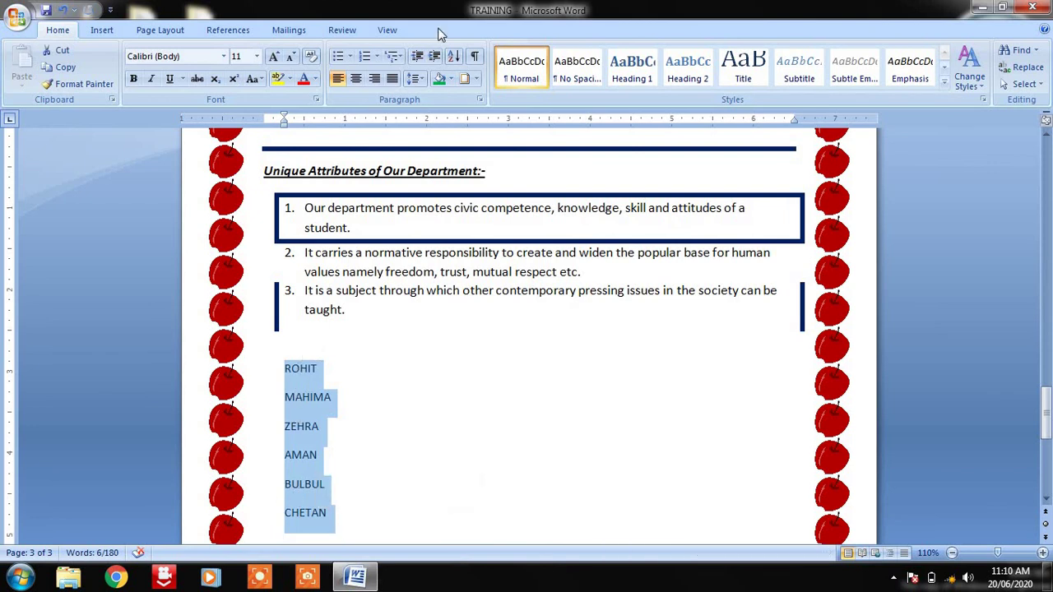
click(454, 56)
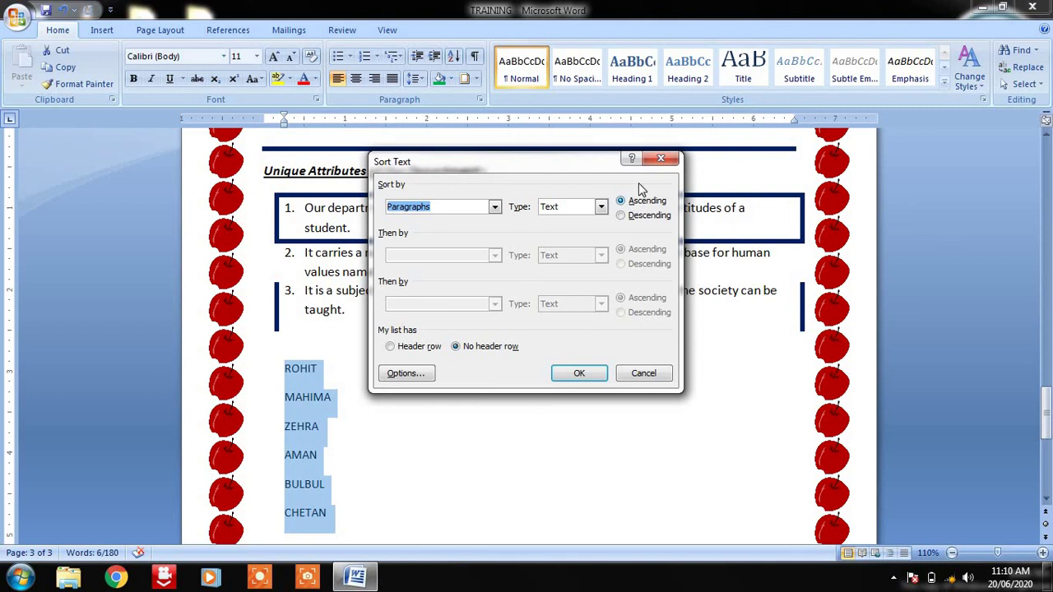
click(580, 372)
click(337, 426)
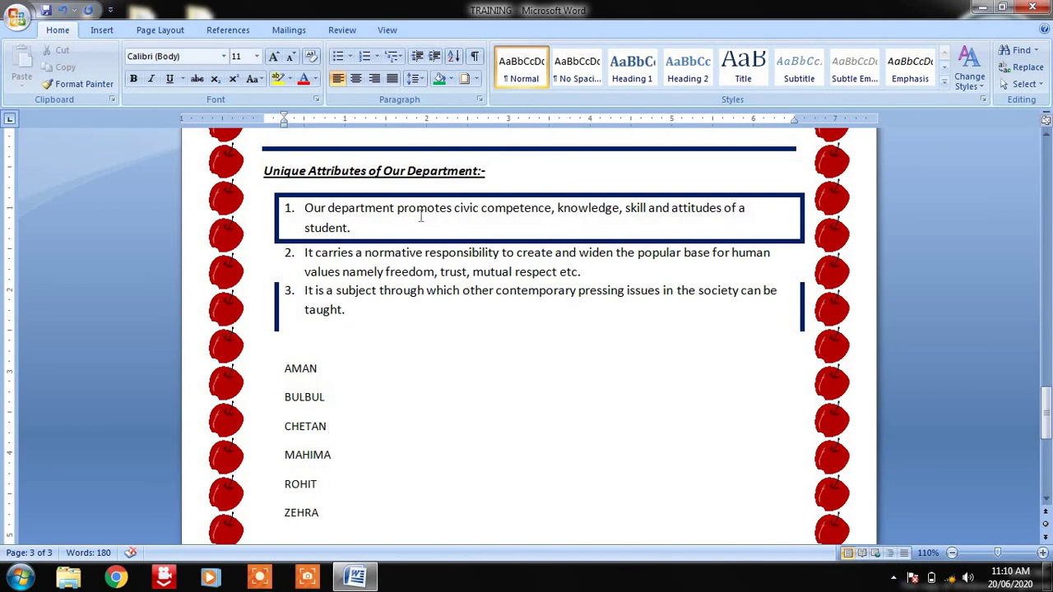
Step: Run an ascending text sort on all of the document's paragraphs
click(455, 57)
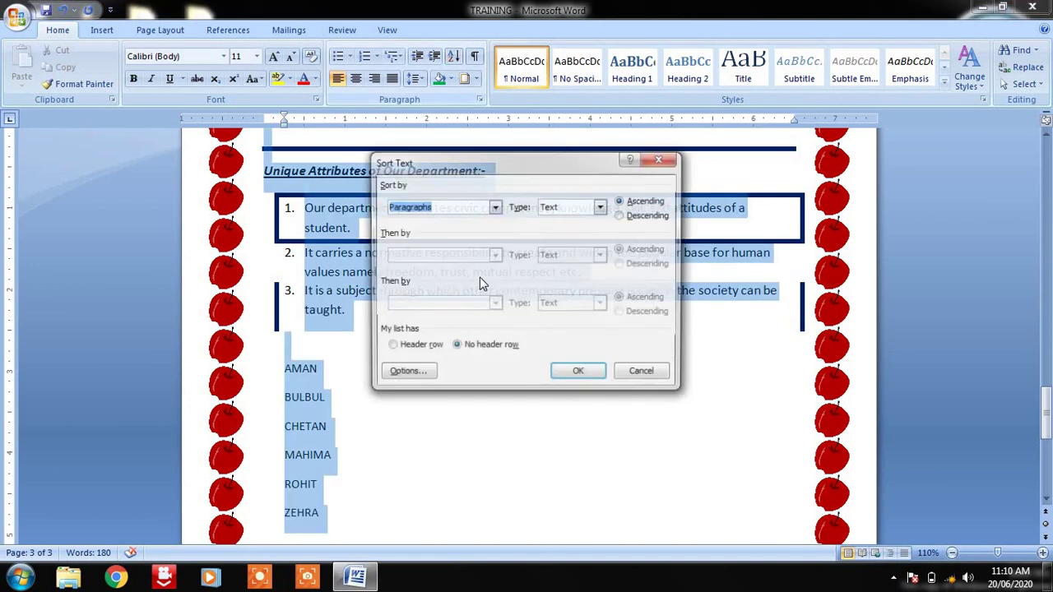
click(557, 375)
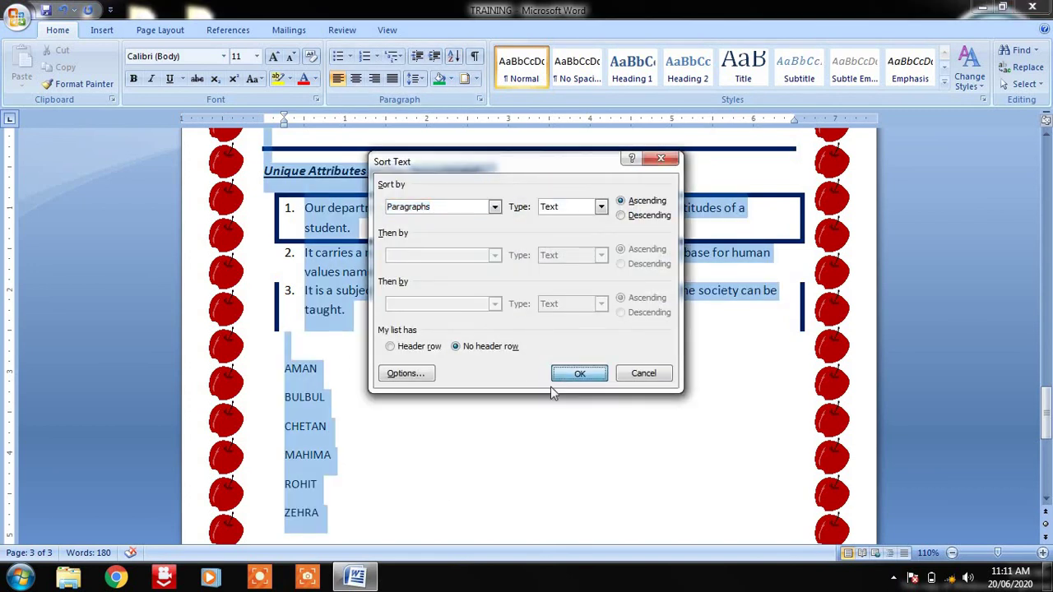
drag(1047, 432, 1047, 473)
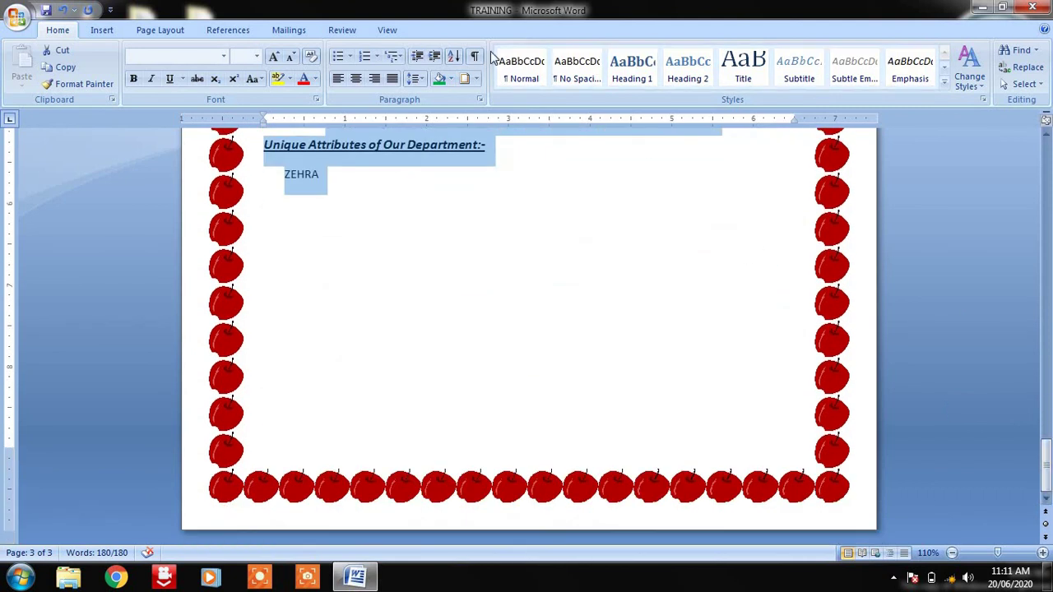